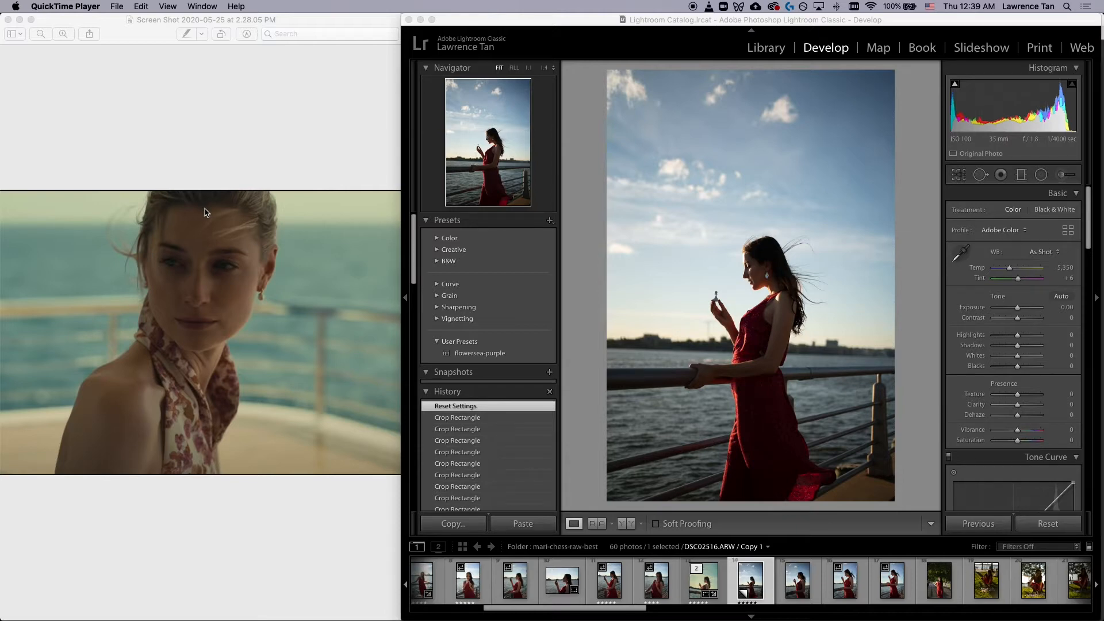
# Step: Examine the reference film still and the finished edit, and return to the unedited virtual copy of DSC02516.ARW
pyautogui.hscroll(-3, 313, 271)
pyautogui.hscroll(3, 314, 273)
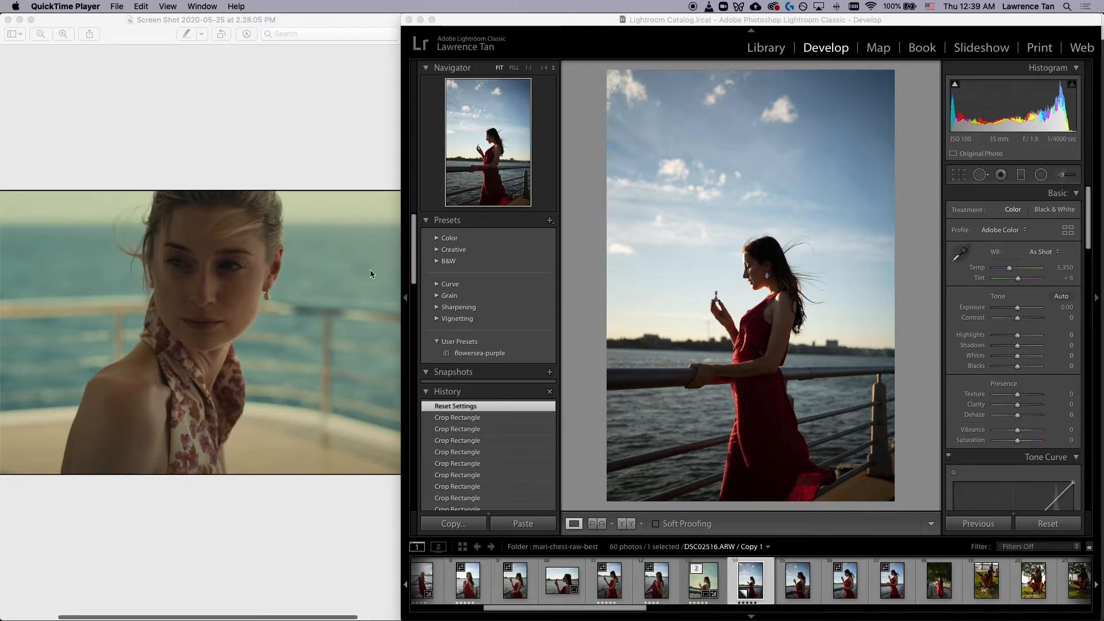
pyautogui.click(703, 584)
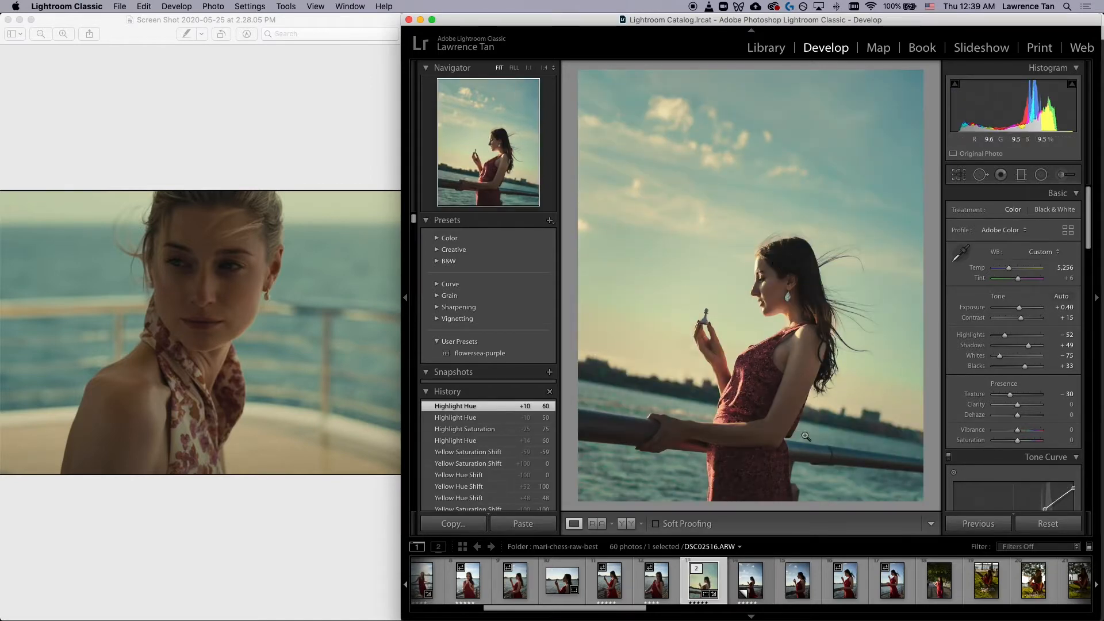
pyautogui.click(751, 581)
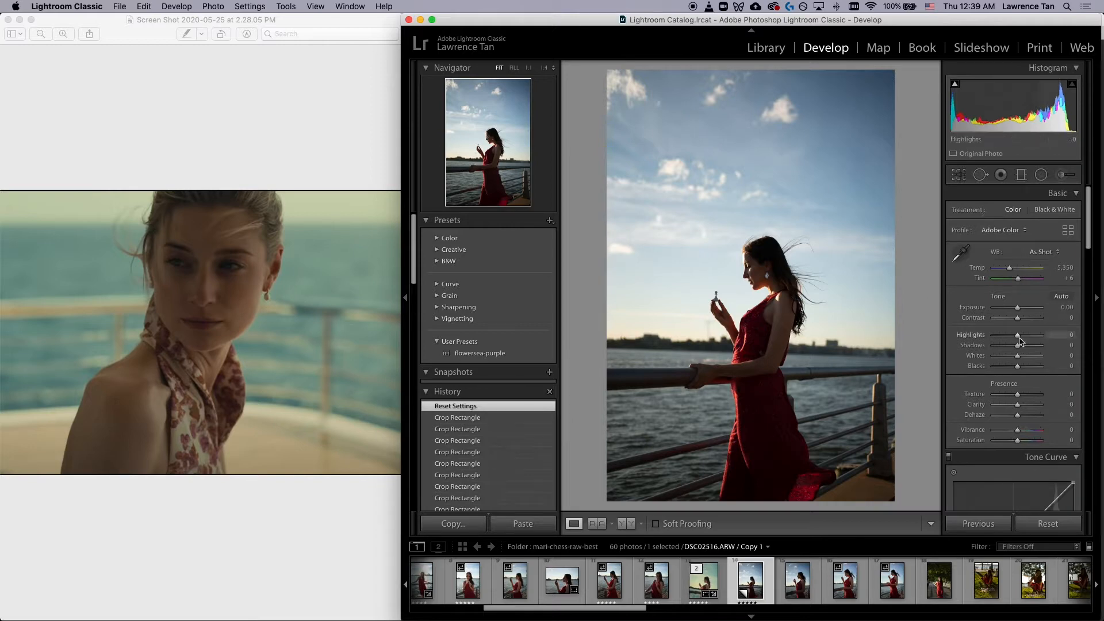
# Step: Raise Exposure to +0.40 and crop the photo to the 4 x 5 / 8 x 10 aspect ratio
pyautogui.moveTo(1018, 311); pyautogui.dragTo(1020, 311)
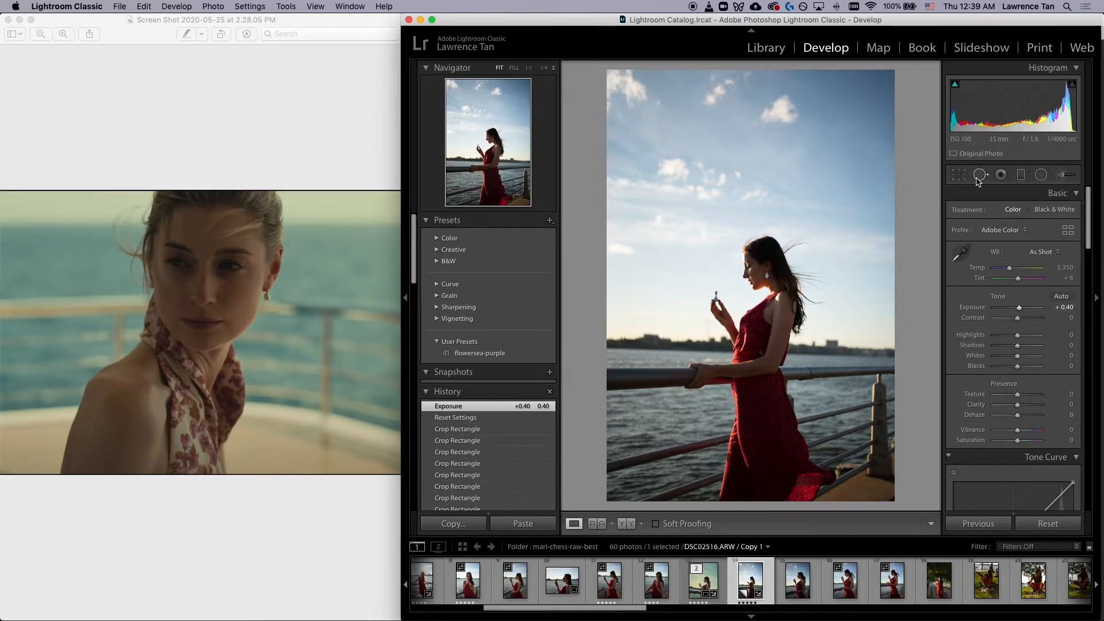
pyautogui.click(958, 176)
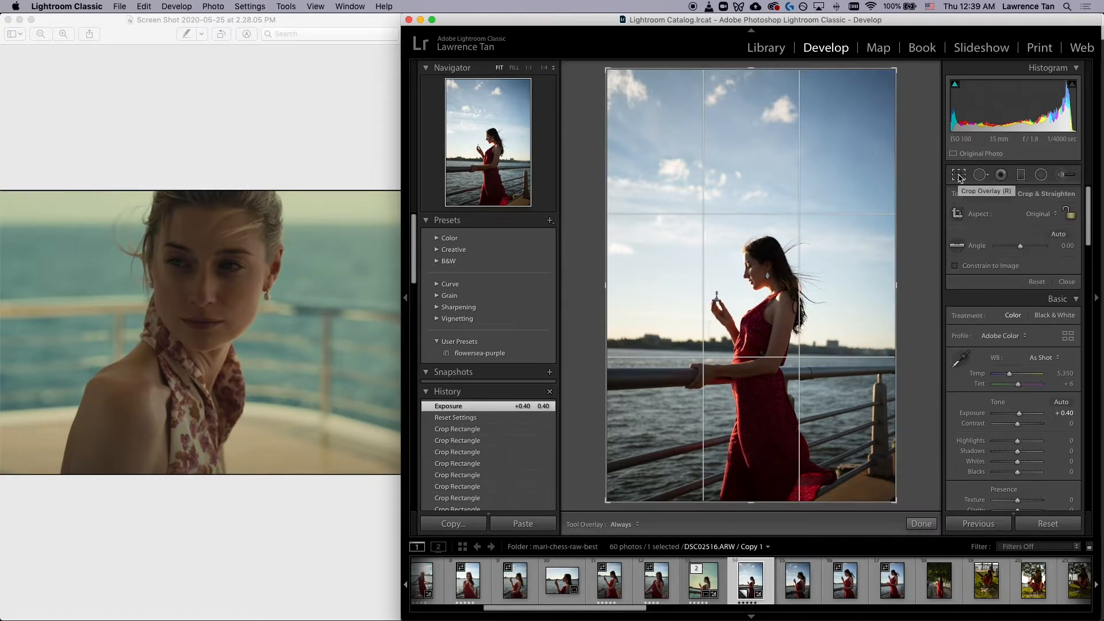
pyautogui.click(1038, 217)
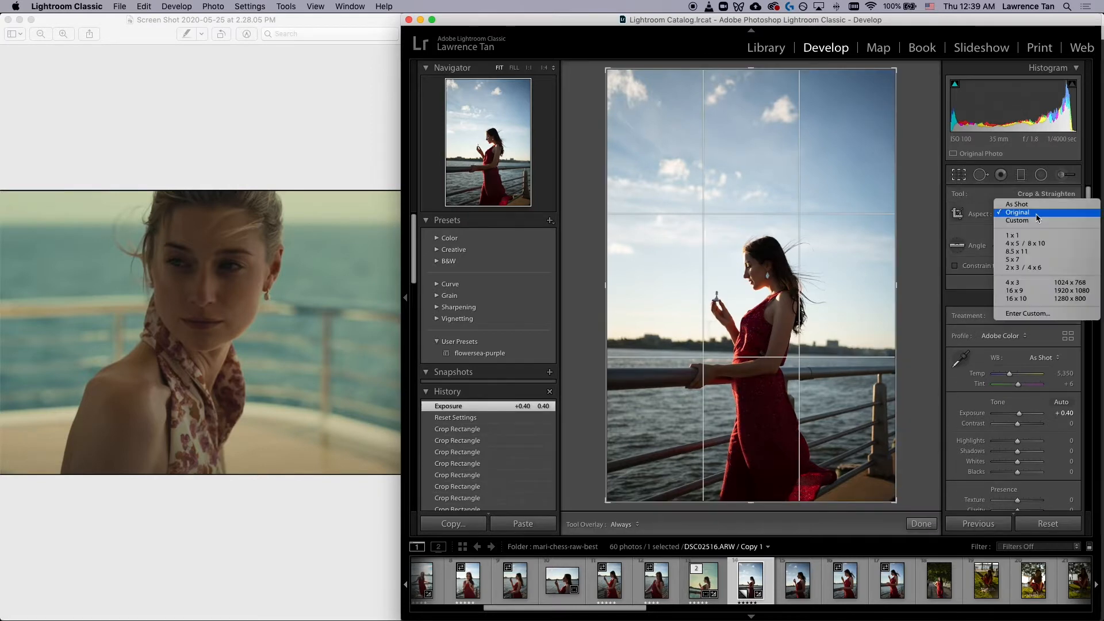
pyautogui.click(1035, 245)
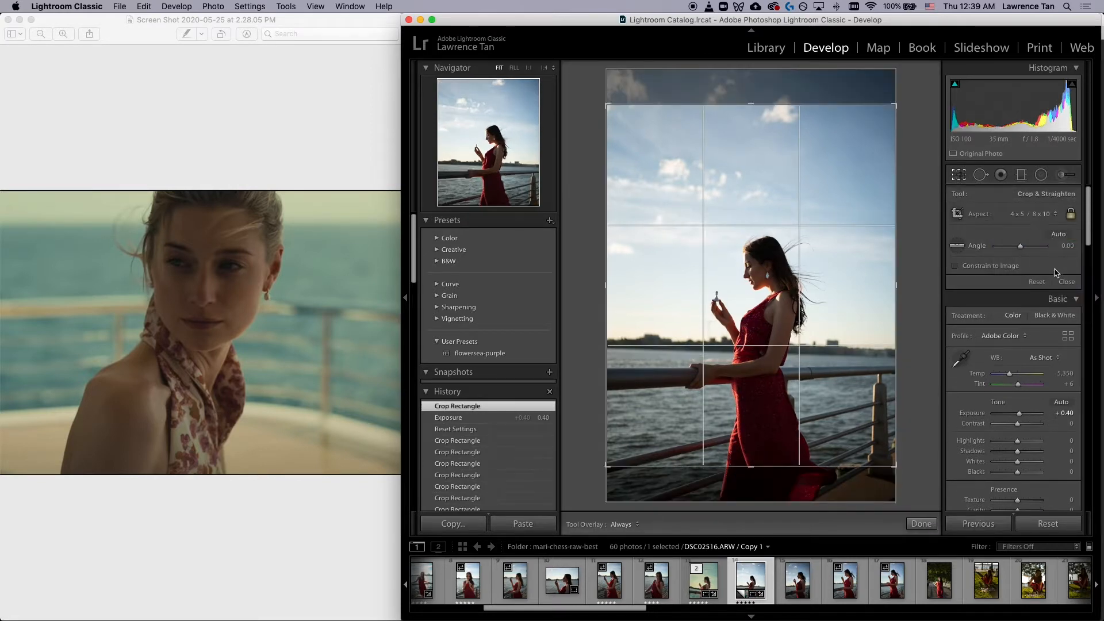
pyautogui.click(921, 524)
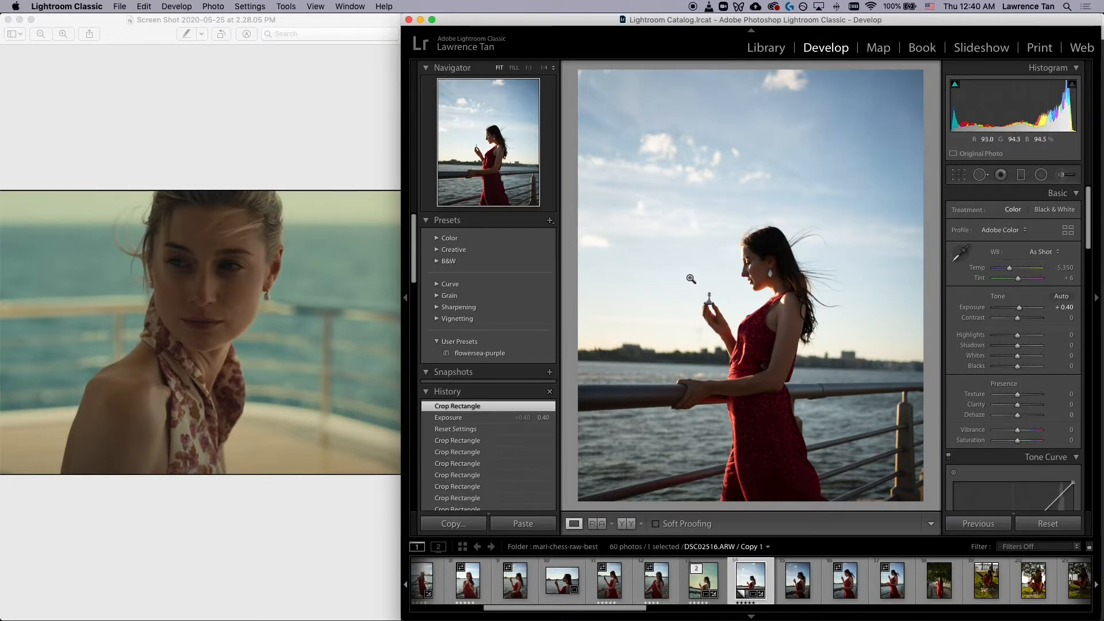
# Step: Tighten the crop around the woman holding the chess piece, keeping the 4 x 5 / 8 x 10 ratio
pyautogui.click(729, 290)
pyautogui.moveTo(729, 290); pyautogui.dragTo(797, 304)
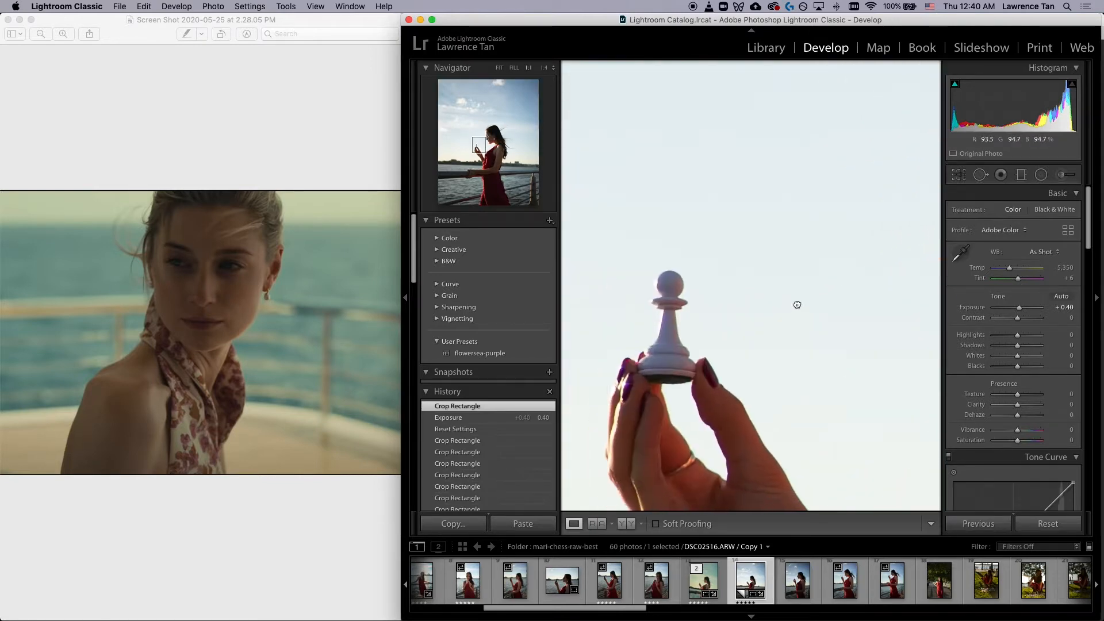
pyautogui.click(797, 304)
pyautogui.click(959, 175)
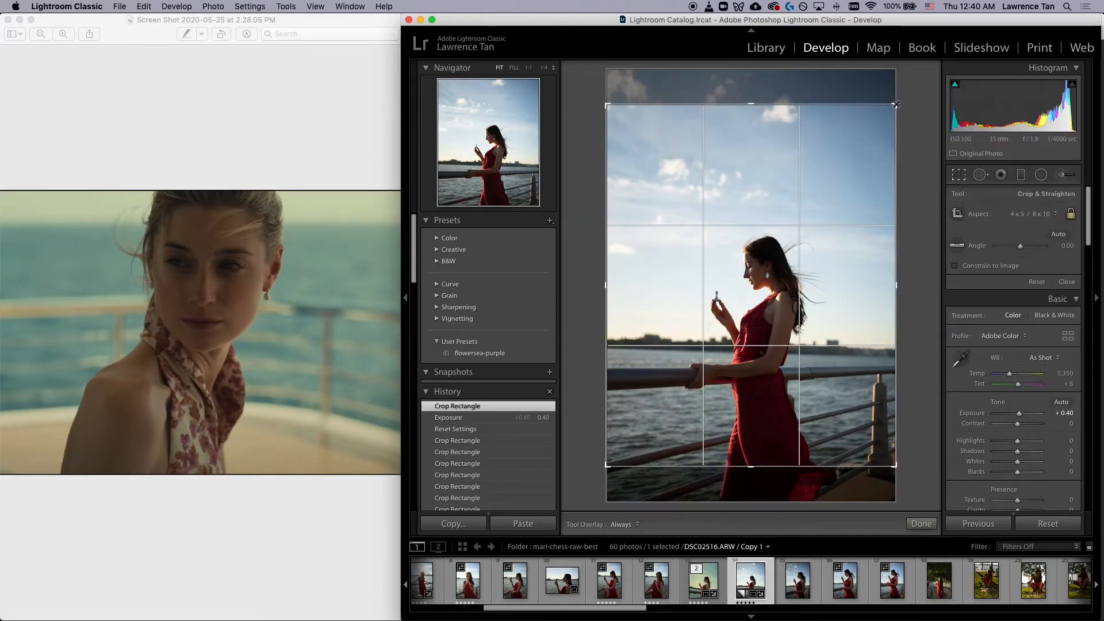
pyautogui.moveTo(894, 106); pyautogui.dragTo(747, 261)
pyautogui.click(960, 174)
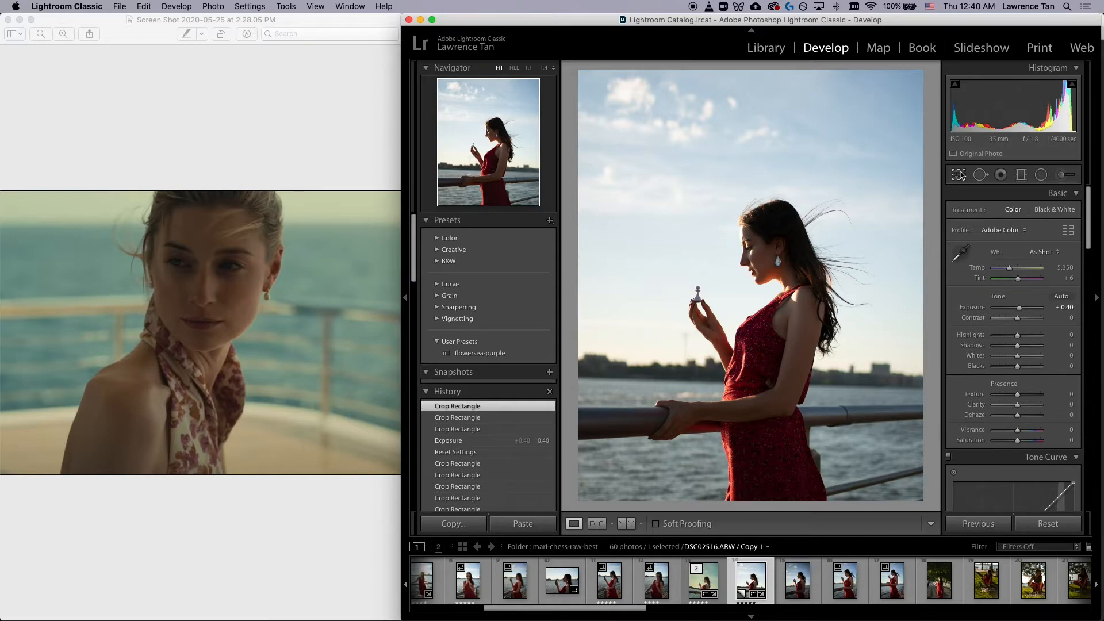
# Step: Try tilting the crop to an angle of -11.34
pyautogui.click(959, 174)
pyautogui.moveTo(867, 134); pyautogui.dragTo(900, 201)
pyautogui.click(959, 174)
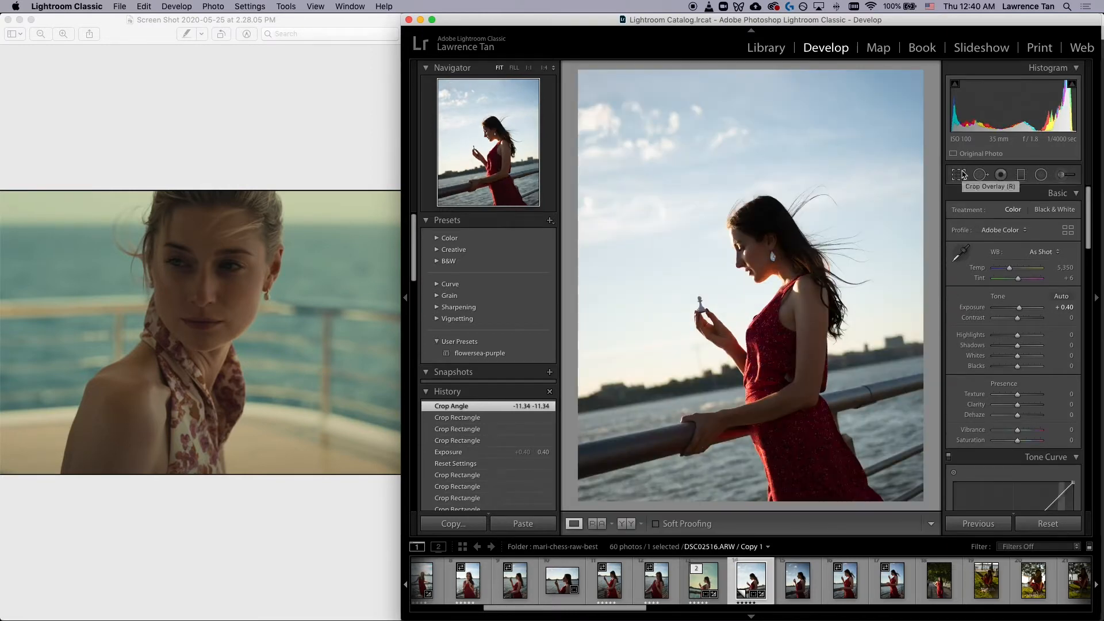
# Step: Reposition the photo within the crop frame and set the crop angle to 7.36
pyautogui.click(959, 174)
pyautogui.moveTo(932, 144); pyautogui.dragTo(935, 170)
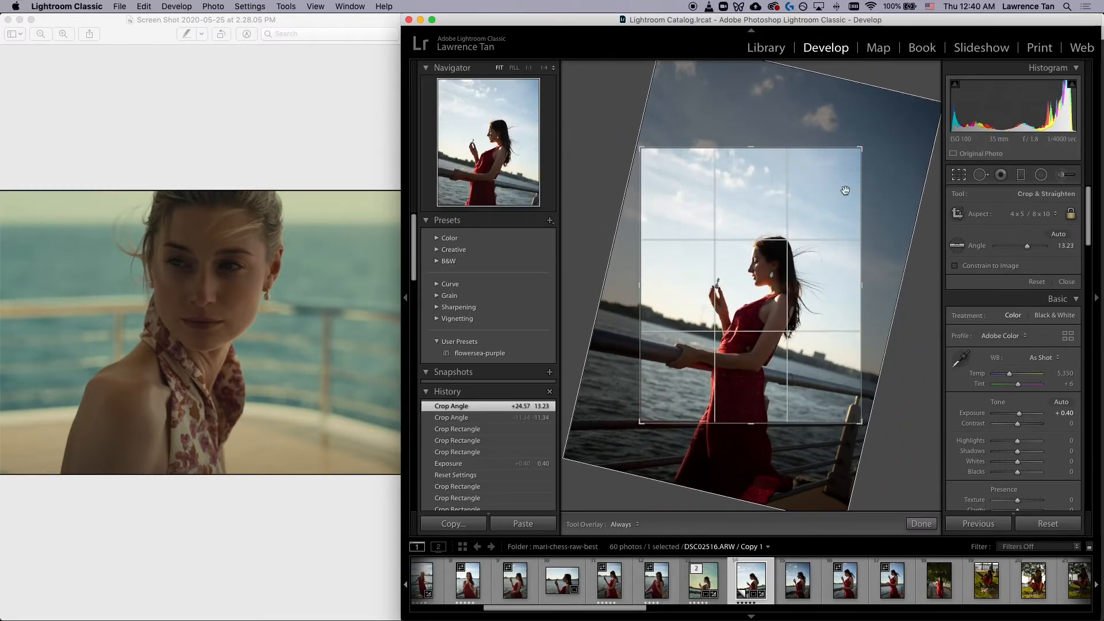
pyautogui.moveTo(791, 229); pyautogui.dragTo(796, 239)
pyautogui.moveTo(868, 137); pyautogui.dragTo(855, 130)
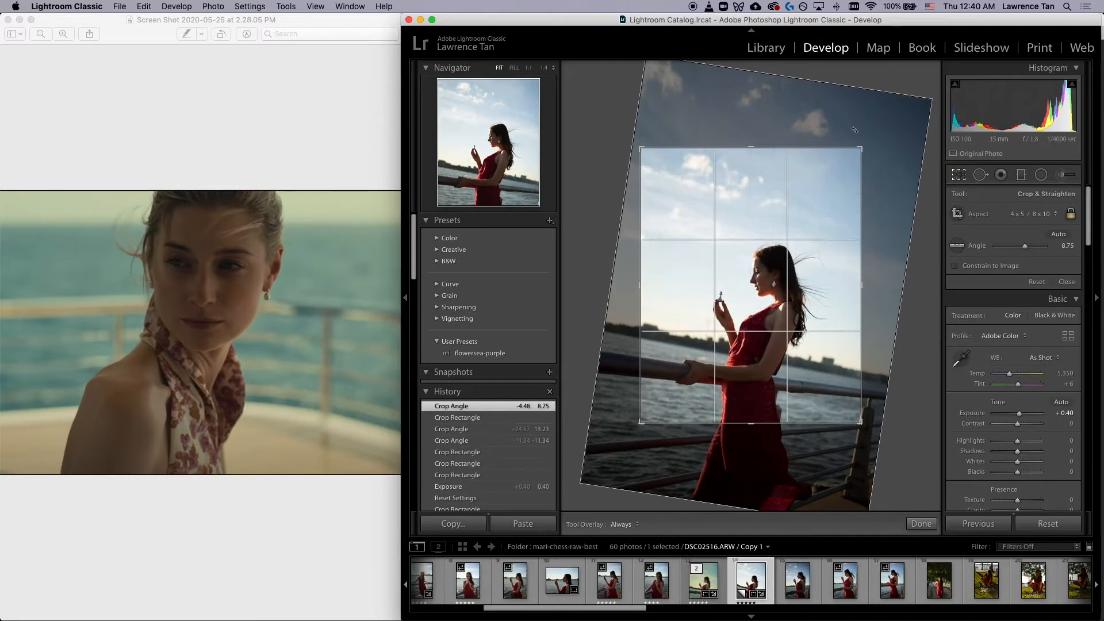
pyautogui.moveTo(854, 130); pyautogui.dragTo(850, 127)
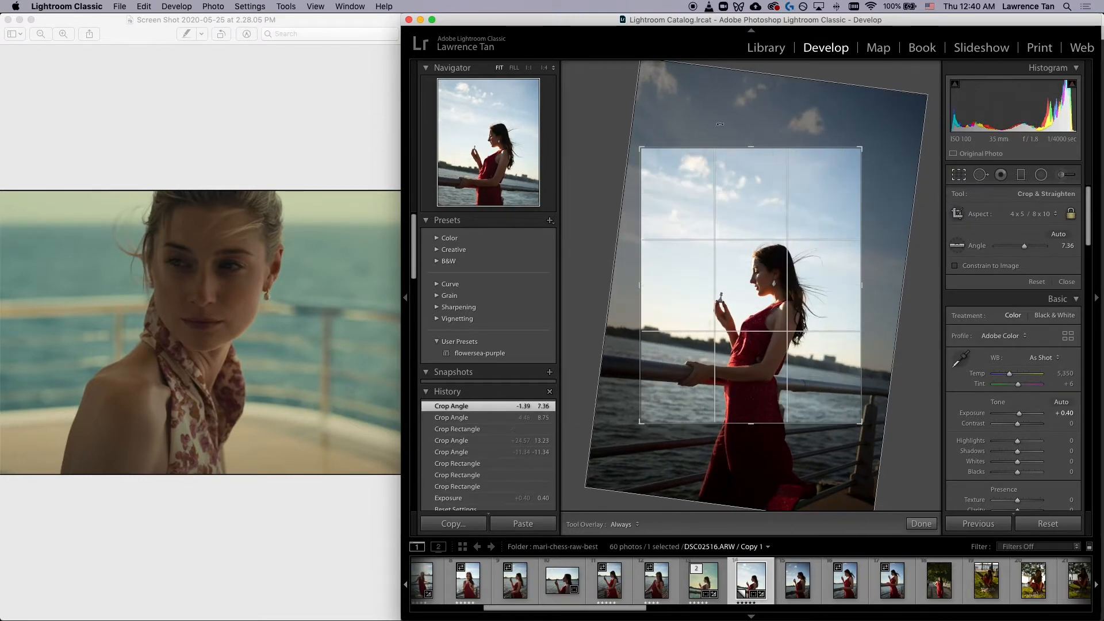
pyautogui.click(959, 175)
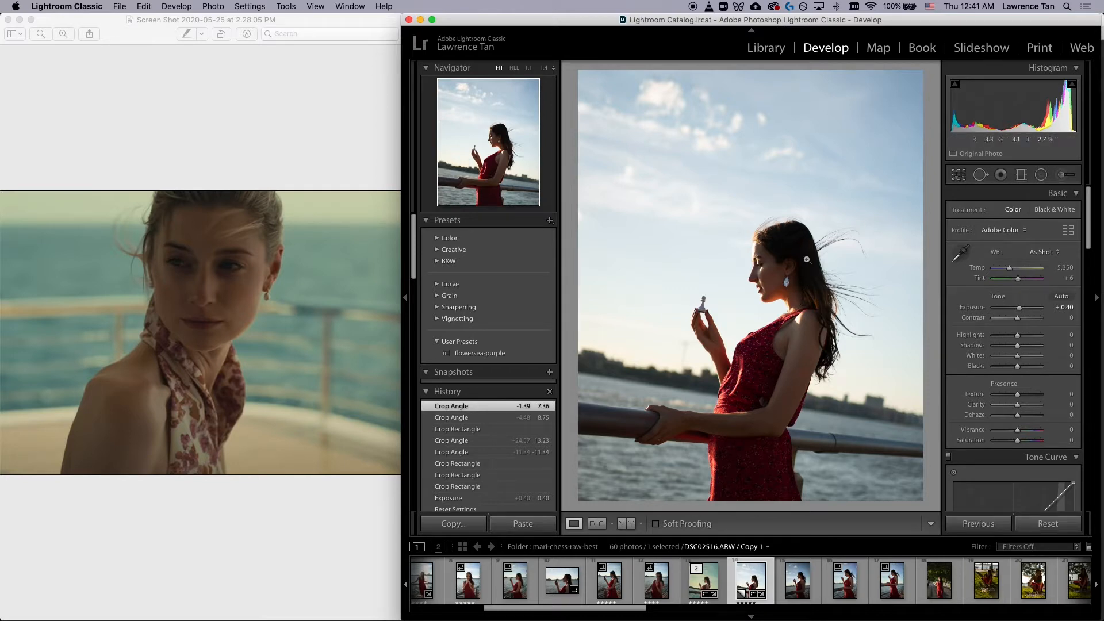
pyautogui.click(956, 177)
pyautogui.click(955, 178)
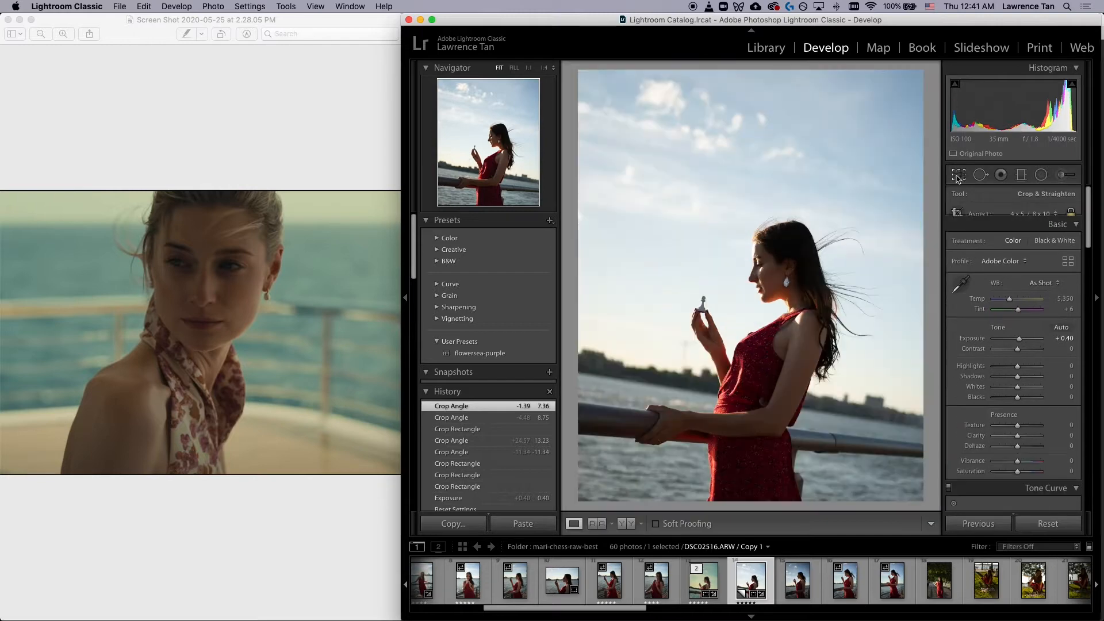
pyautogui.click(958, 178)
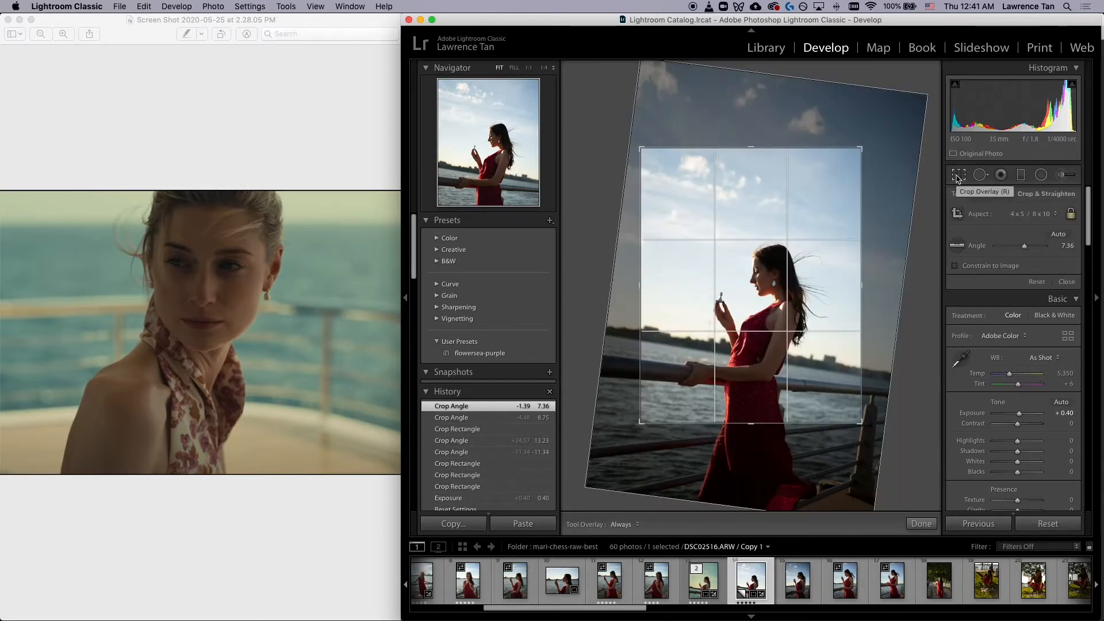
pyautogui.click(958, 178)
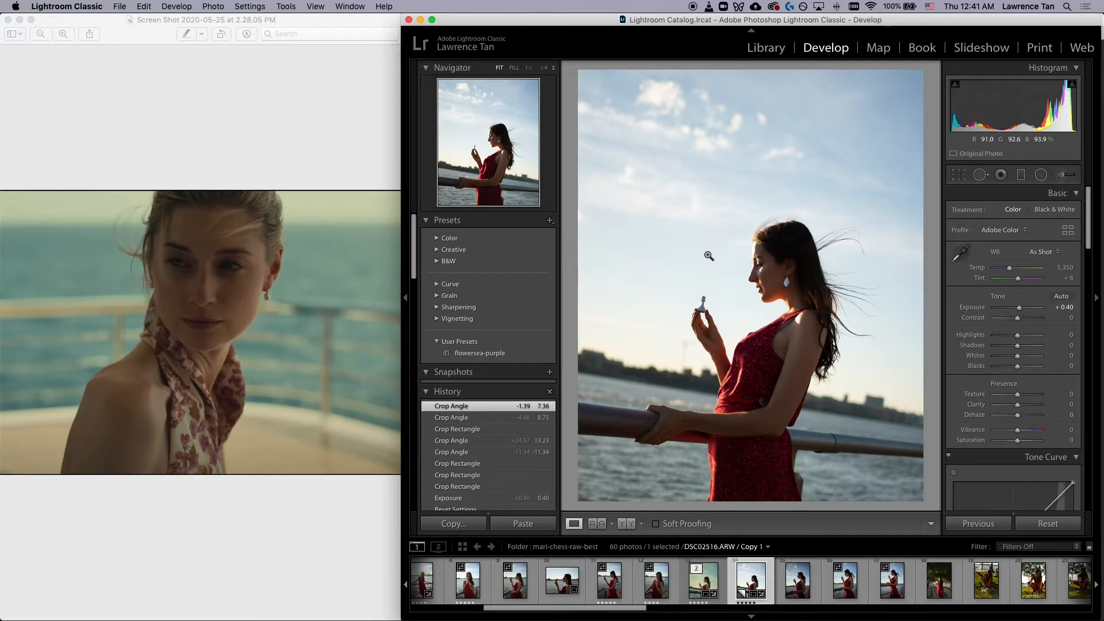
# Step: Fine-tune the crop frame by widening it slightly and pulling its upper-left corner back in, keeping the 4 x 5 / 8 x 10 ratio
pyautogui.click(957, 175)
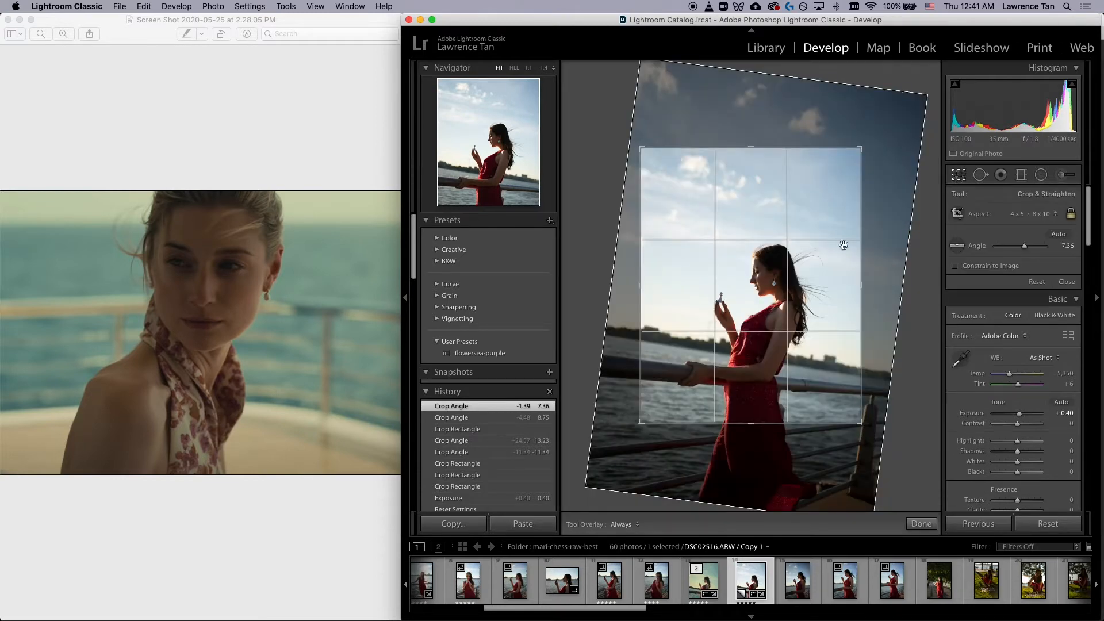
pyautogui.moveTo(639, 147); pyautogui.dragTo(634, 141)
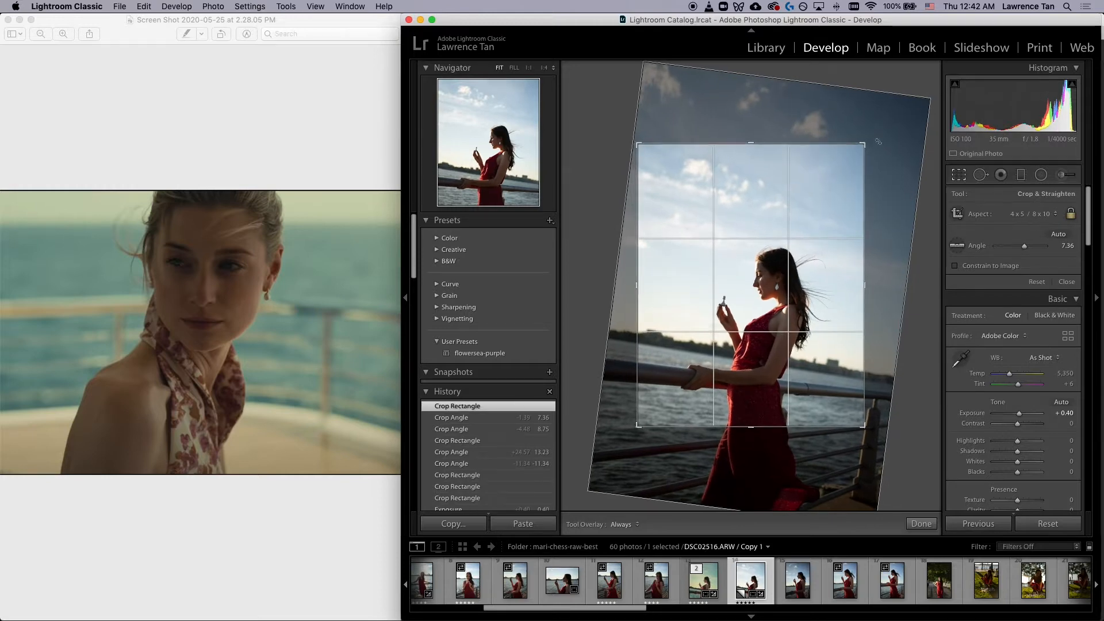
pyautogui.moveTo(866, 141); pyautogui.dragTo(867, 141)
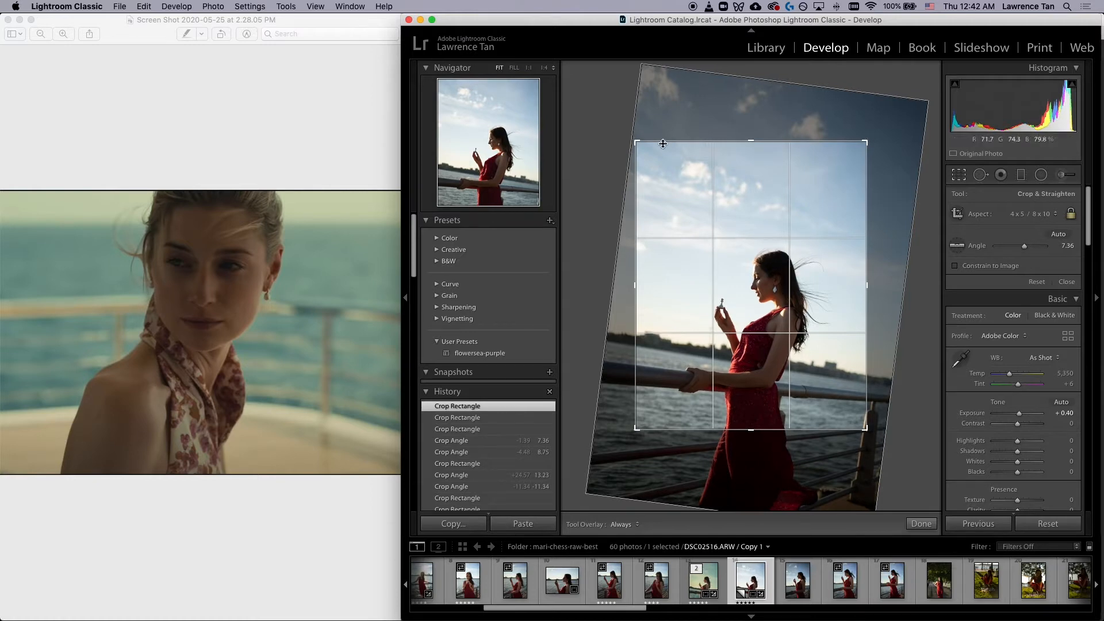
pyautogui.click(965, 176)
pyautogui.moveTo(636, 142); pyautogui.dragTo(641, 145)
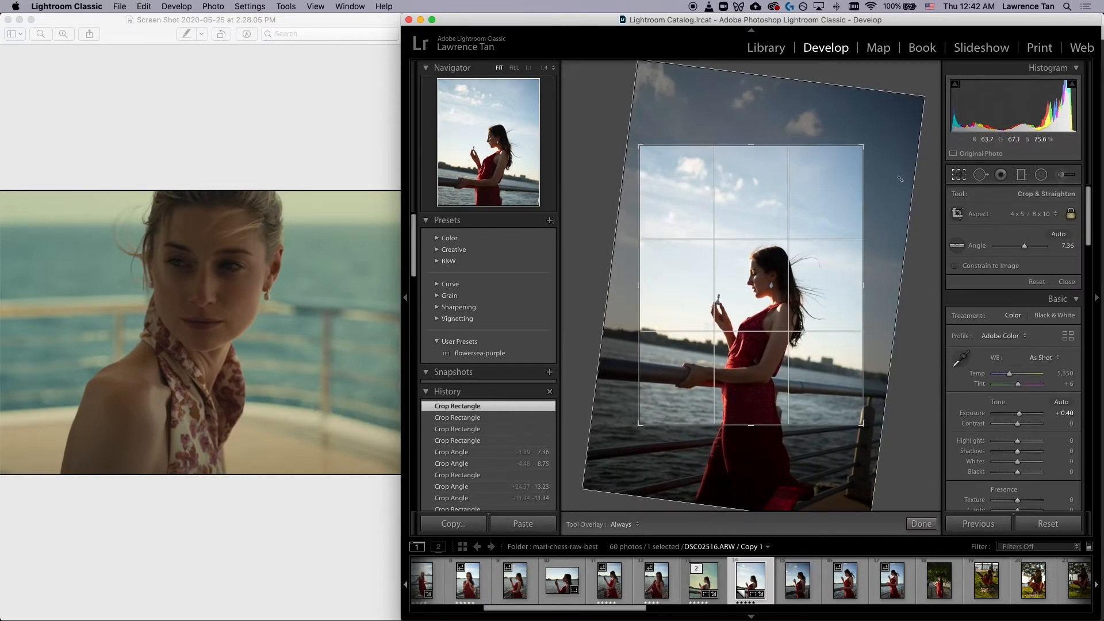
pyautogui.click(959, 176)
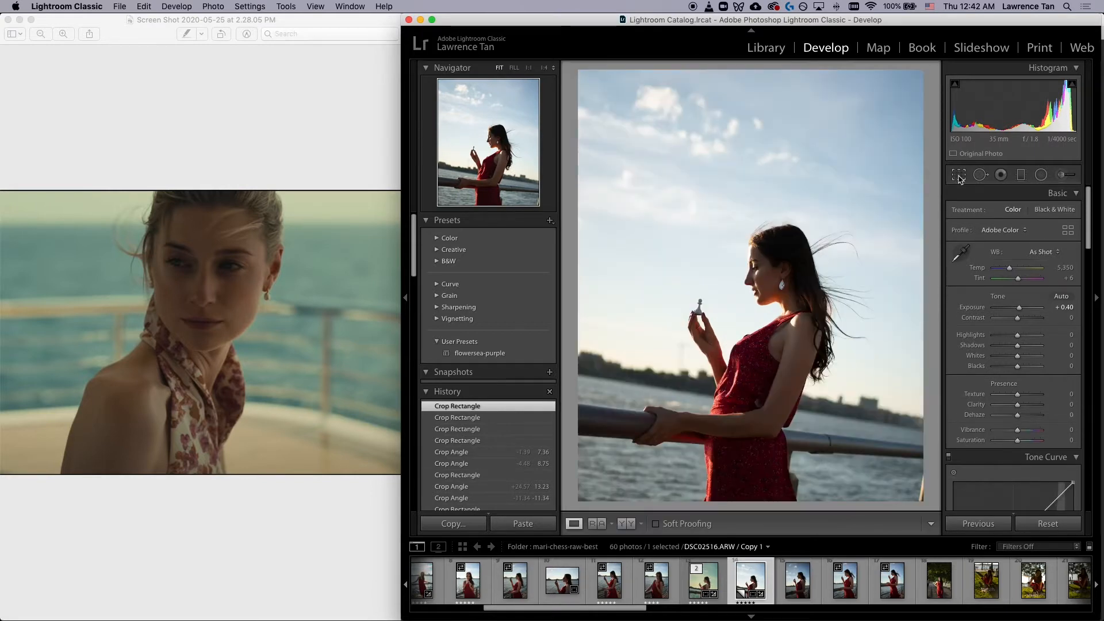
# Step: Shift the photo slightly down within the crop frame so the woman sits lower, and apply the crop
pyautogui.click(958, 176)
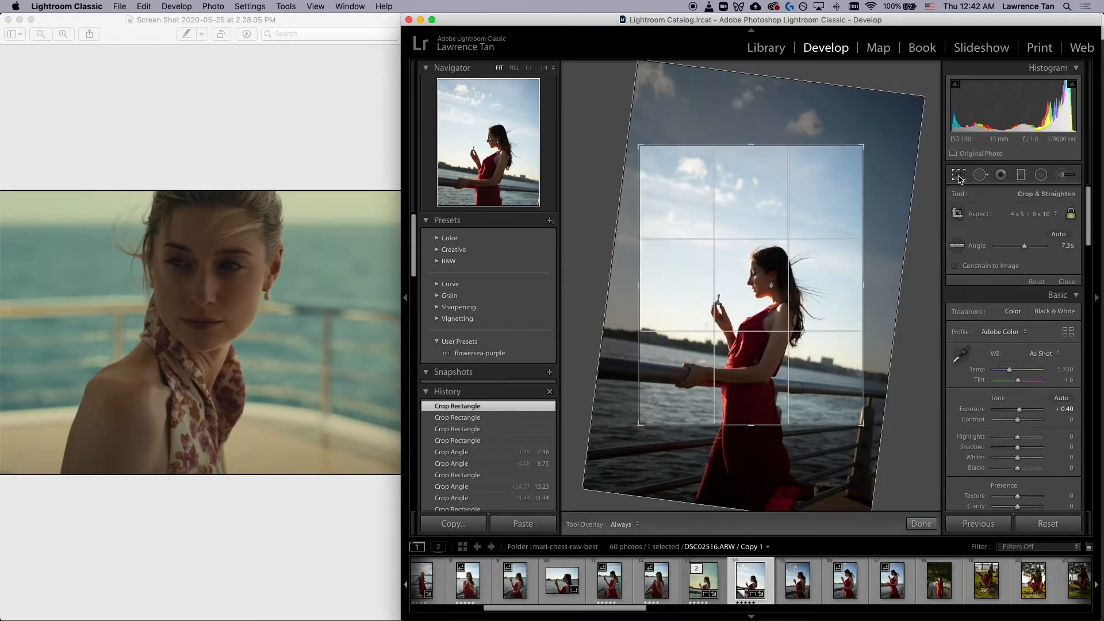
pyautogui.click(794, 275)
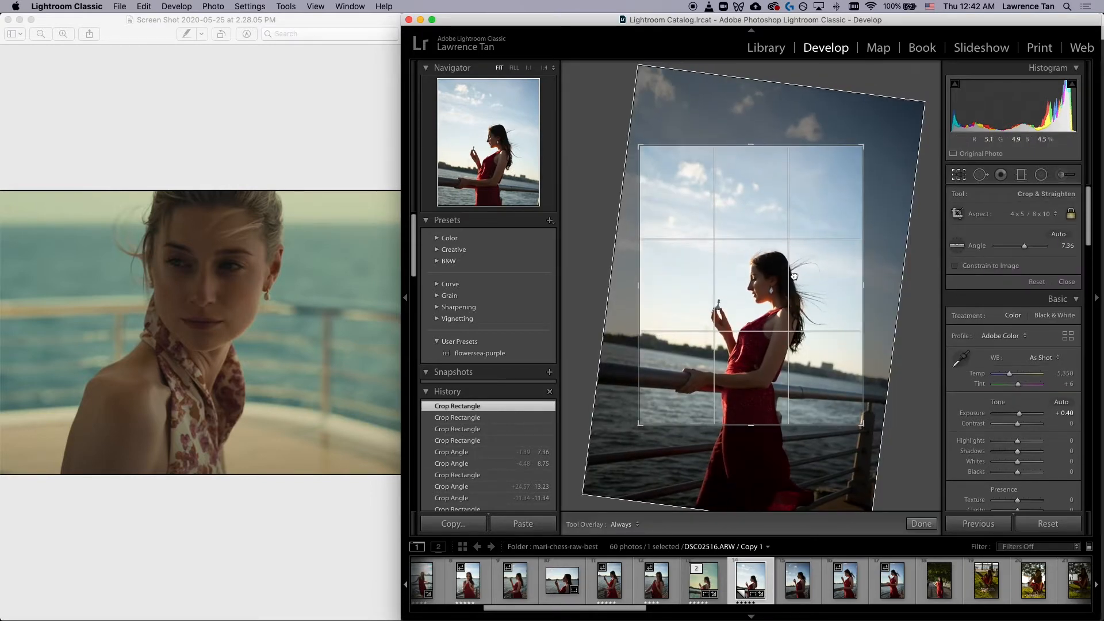
pyautogui.click(964, 177)
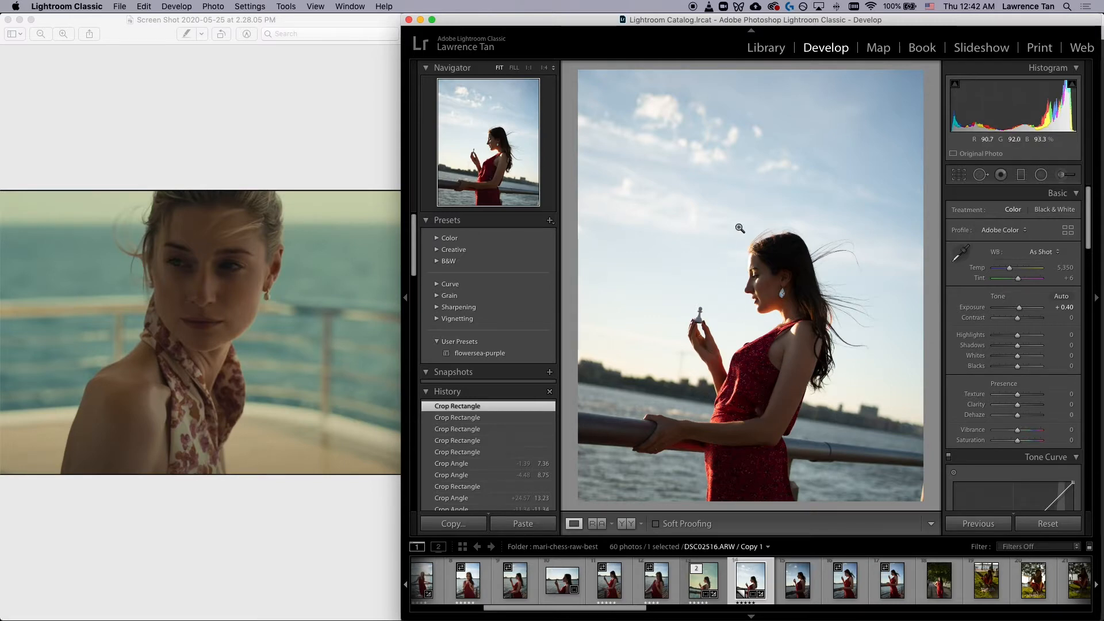
pyautogui.click(958, 174)
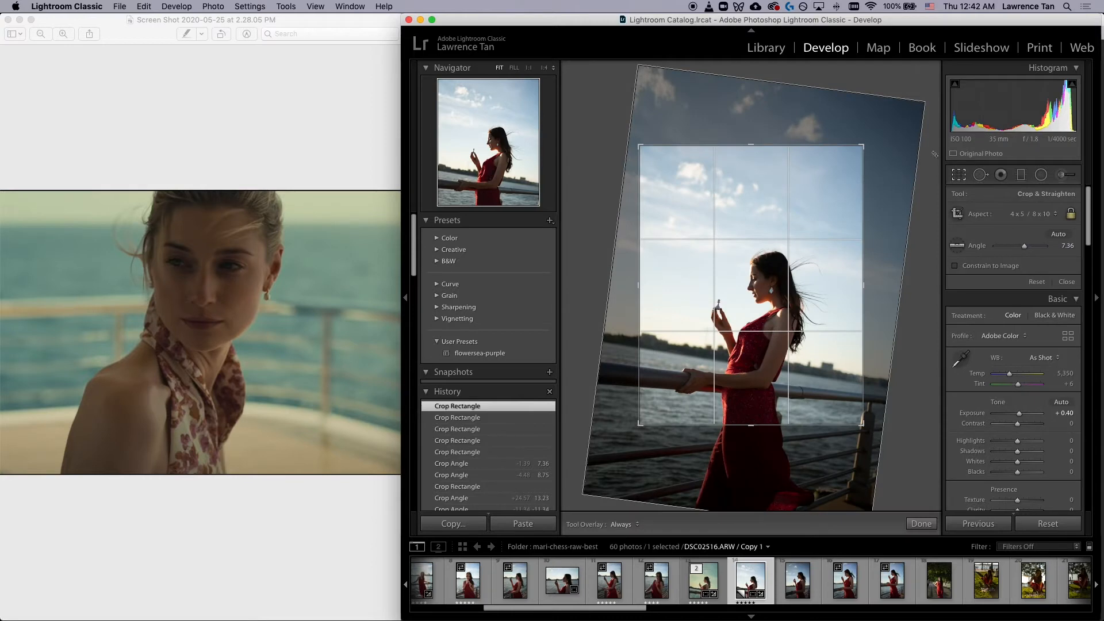
pyautogui.click(964, 175)
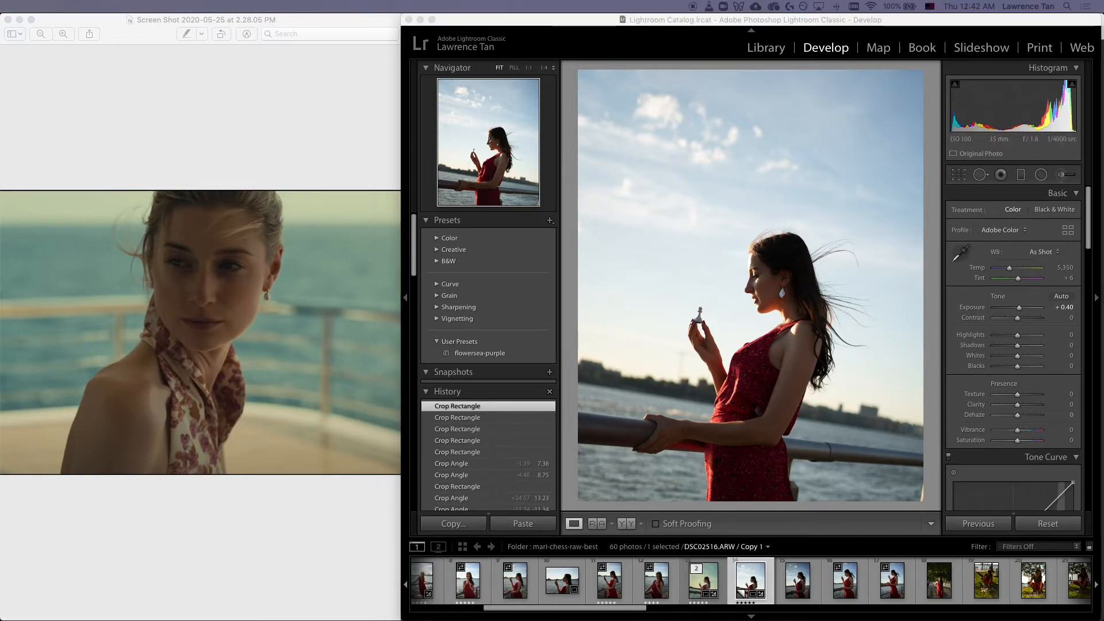
# Step: Set the photo's Contrast to +15
pyautogui.scroll(-1, 949, 305)
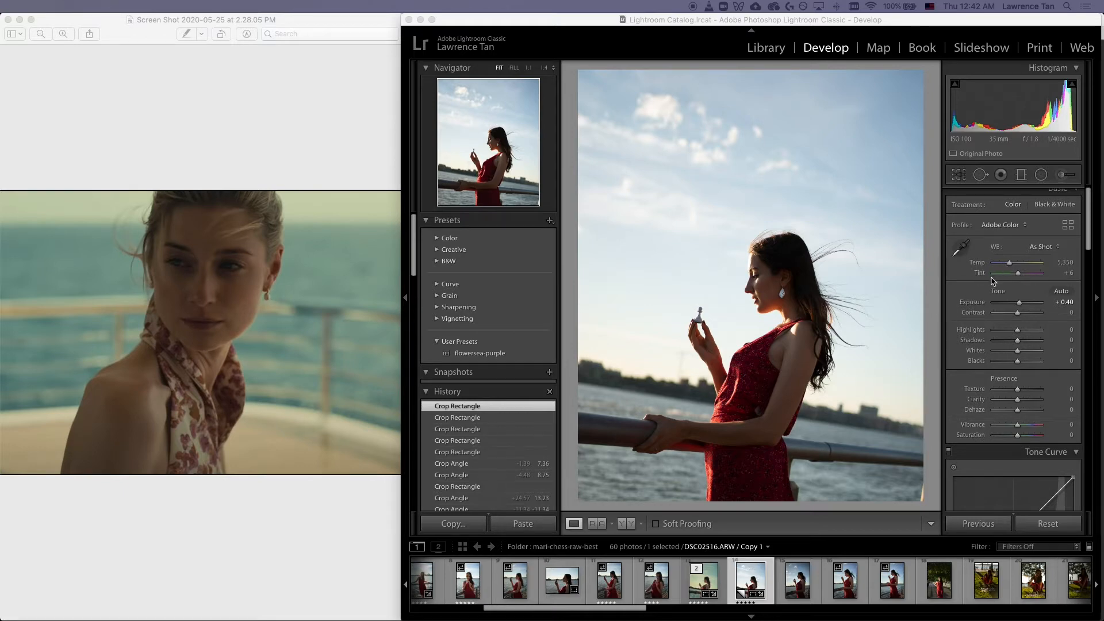
pyautogui.scroll(-1, 993, 309)
pyautogui.scroll(-1, 994, 309)
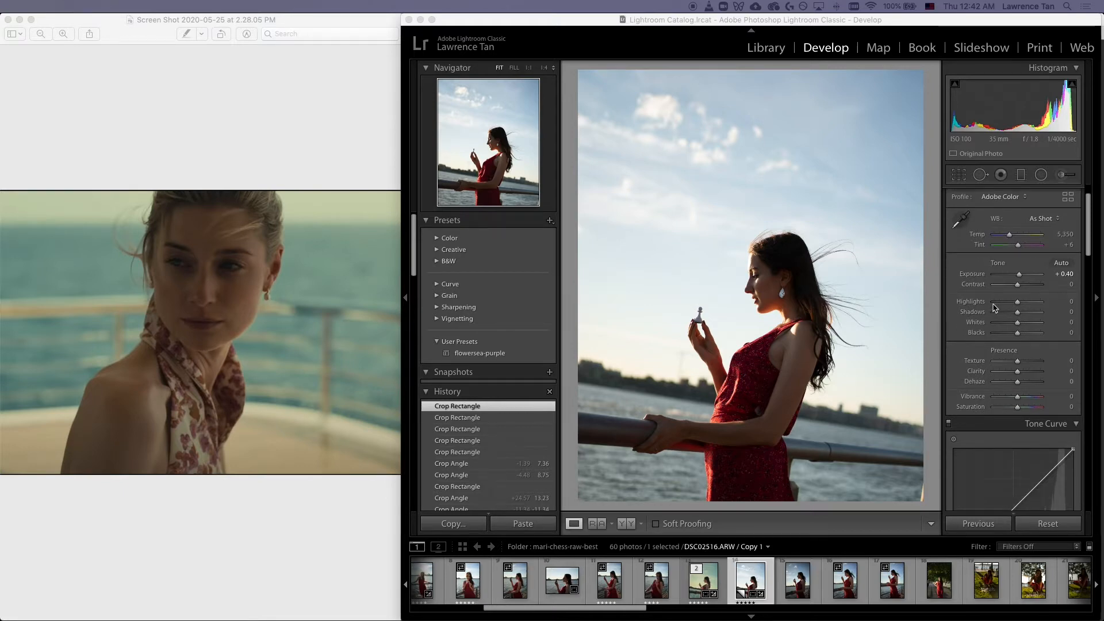
pyautogui.click(1020, 289)
pyautogui.moveTo(1021, 289); pyautogui.dragTo(1024, 290)
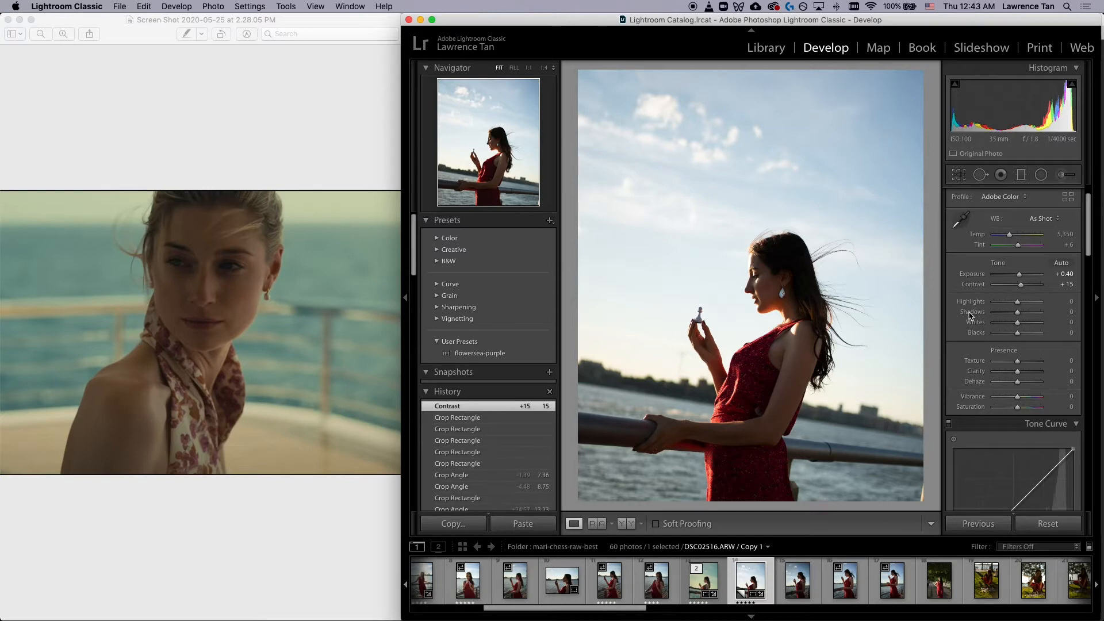
# Step: Lower the photo's Highlights to -52 and raise its Shadows to +46
pyautogui.scroll(-2, 971, 313)
pyautogui.moveTo(1017, 268)
pyautogui.mouseDown()
pyautogui.moveTo(1028, 270)
pyautogui.moveTo(1015, 272)
pyautogui.mouseUp()
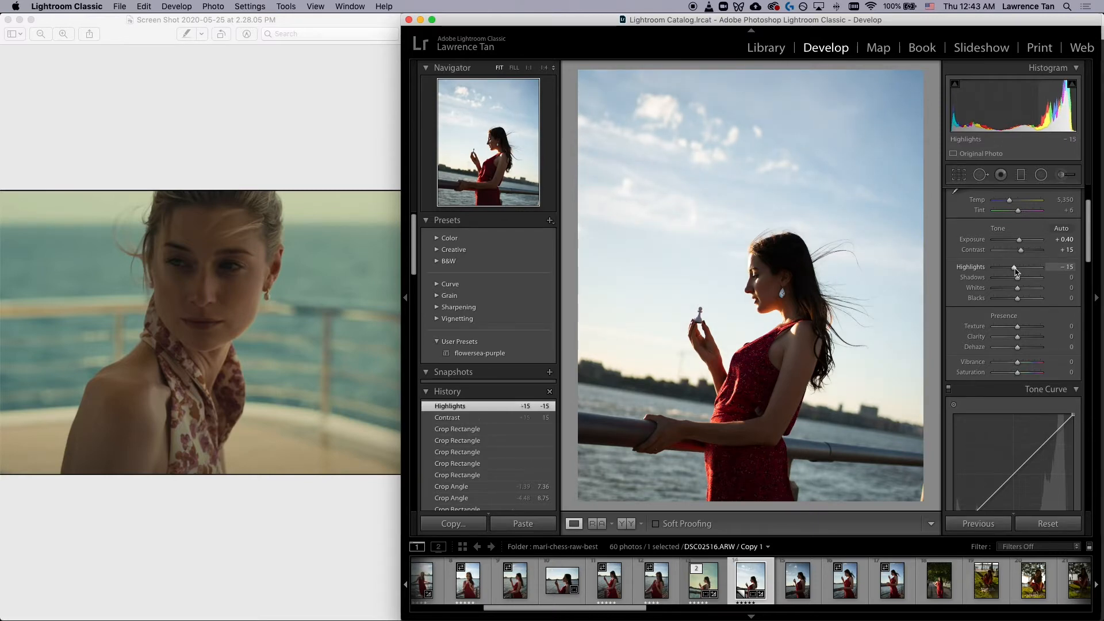
pyautogui.moveTo(1015, 272); pyautogui.dragTo(1006, 273)
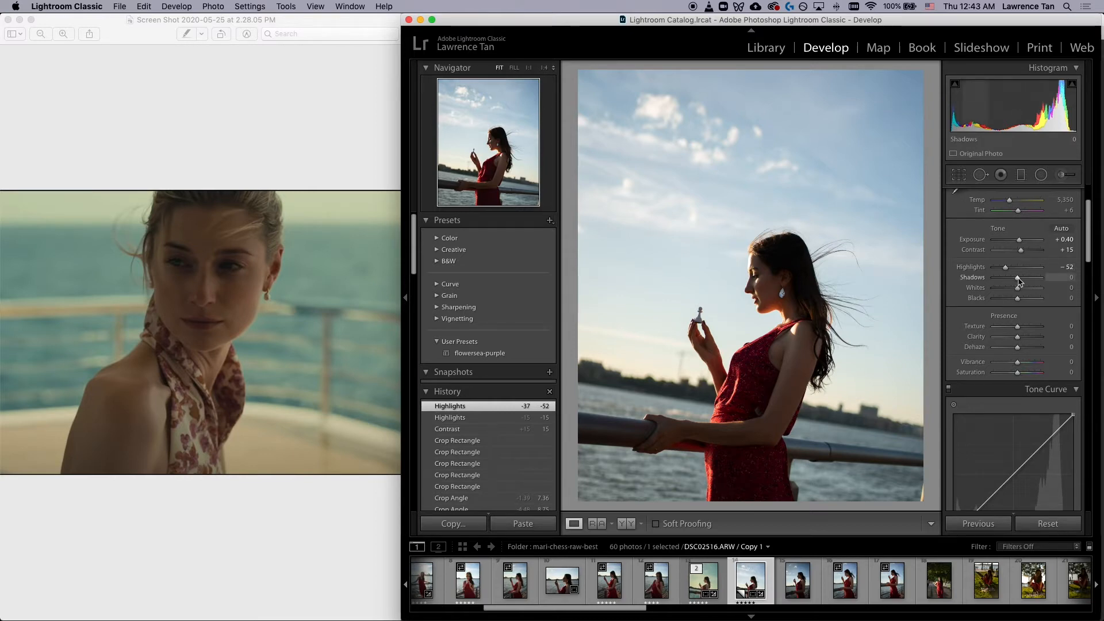
pyautogui.moveTo(1018, 280); pyautogui.dragTo(1030, 281)
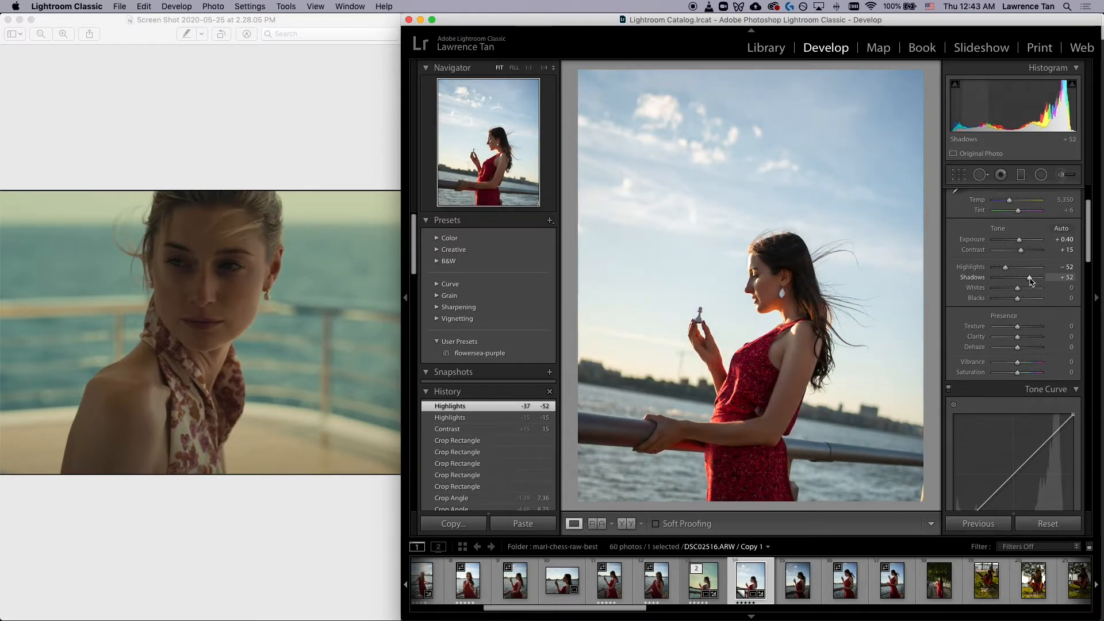
pyautogui.moveTo(1029, 278); pyautogui.dragTo(1027, 280)
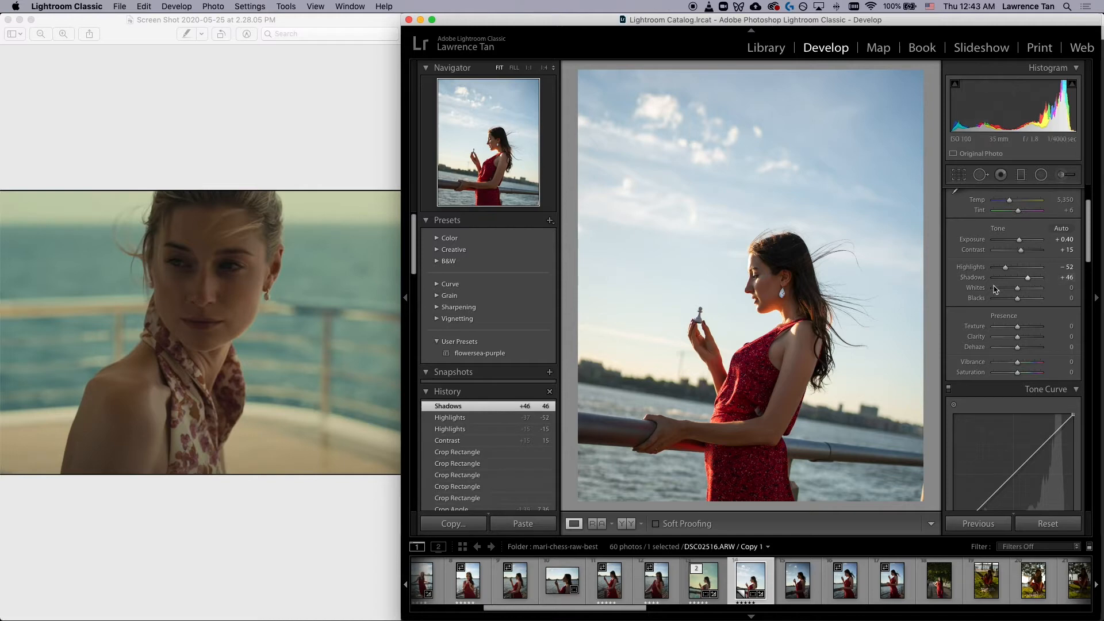
# Step: Set the photo's Whites to -75 and its Blacks to +35
pyautogui.scroll(-2, 987, 294)
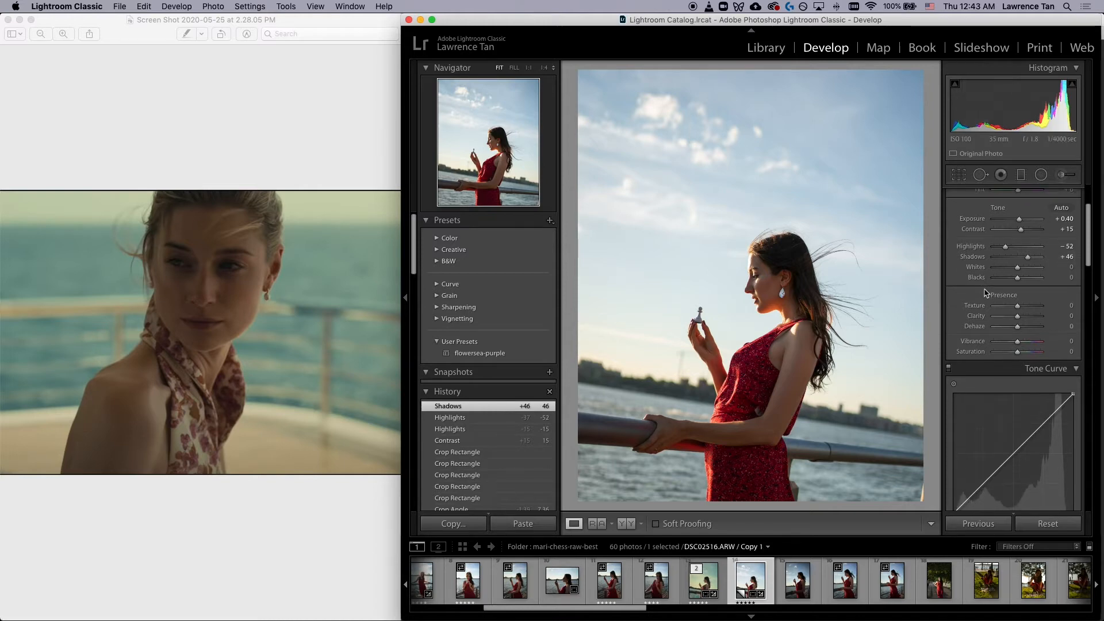
pyautogui.scroll(2, 988, 293)
pyautogui.moveTo(1018, 290)
pyautogui.mouseDown()
pyautogui.moveTo(1006, 291)
pyautogui.moveTo(1029, 292)
pyautogui.moveTo(1002, 295)
pyautogui.mouseUp()
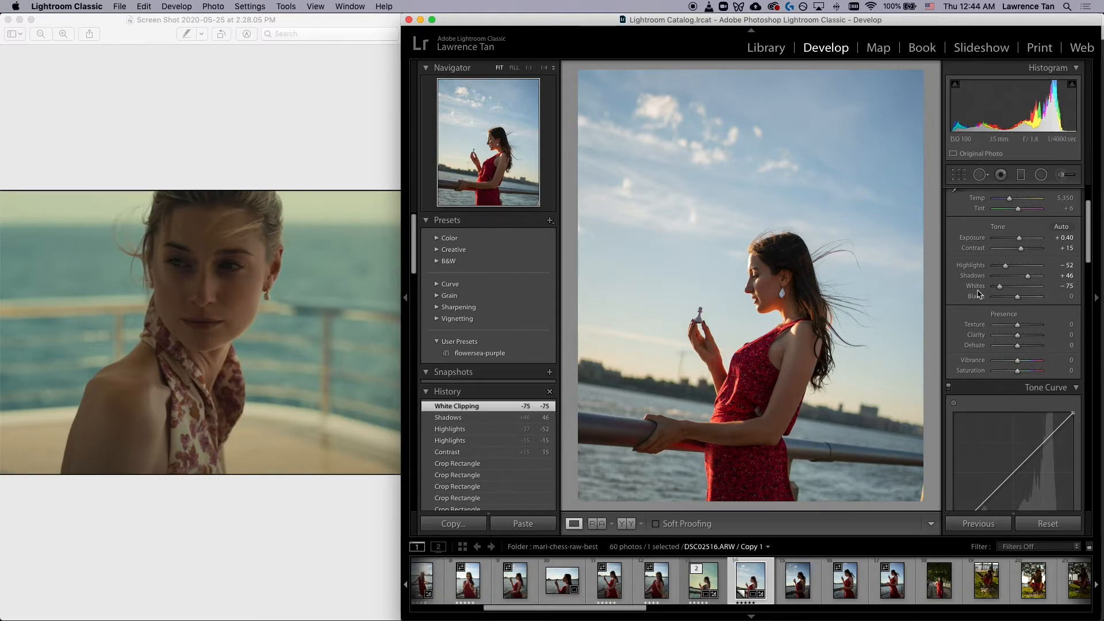
pyautogui.moveTo(1017, 296)
pyautogui.mouseDown()
pyautogui.moveTo(1029, 300)
pyautogui.moveTo(1001, 300)
pyautogui.moveTo(1027, 298)
pyautogui.mouseUp()
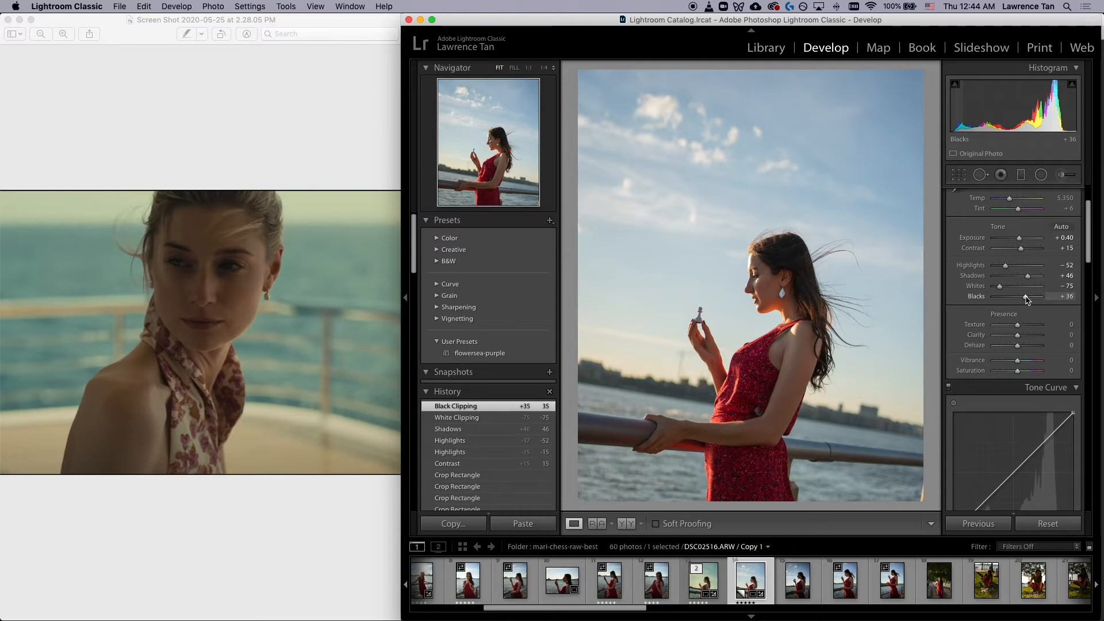
pyautogui.click(1027, 300)
pyautogui.click(1027, 300)
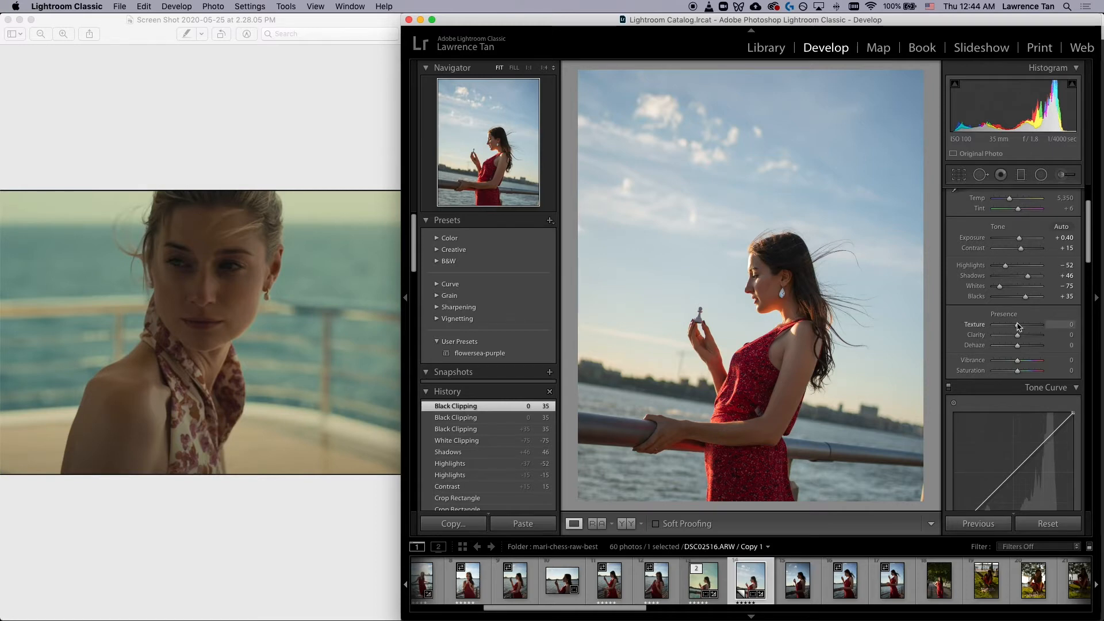
# Step: Set the photo's Texture to -30 and compare the photo before and after the edits
pyautogui.moveTo(1017, 325)
pyautogui.mouseDown()
pyautogui.moveTo(1035, 326)
pyautogui.moveTo(1009, 328)
pyautogui.mouseUp()
pyautogui.click(1068, 324)
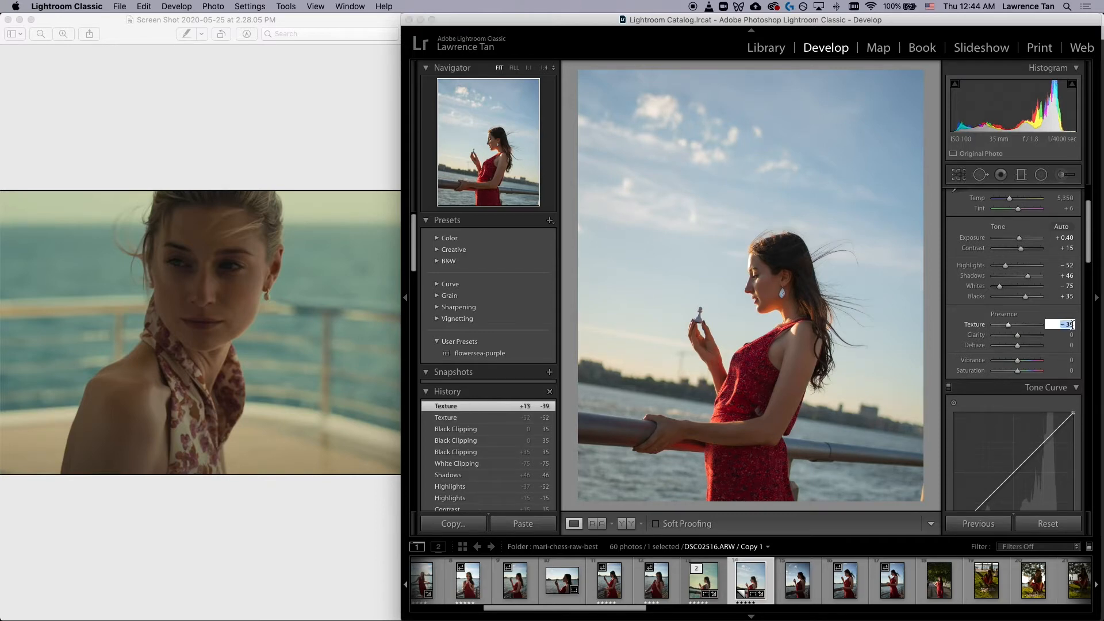
pyautogui.write('- 30')
pyautogui.press('Return')
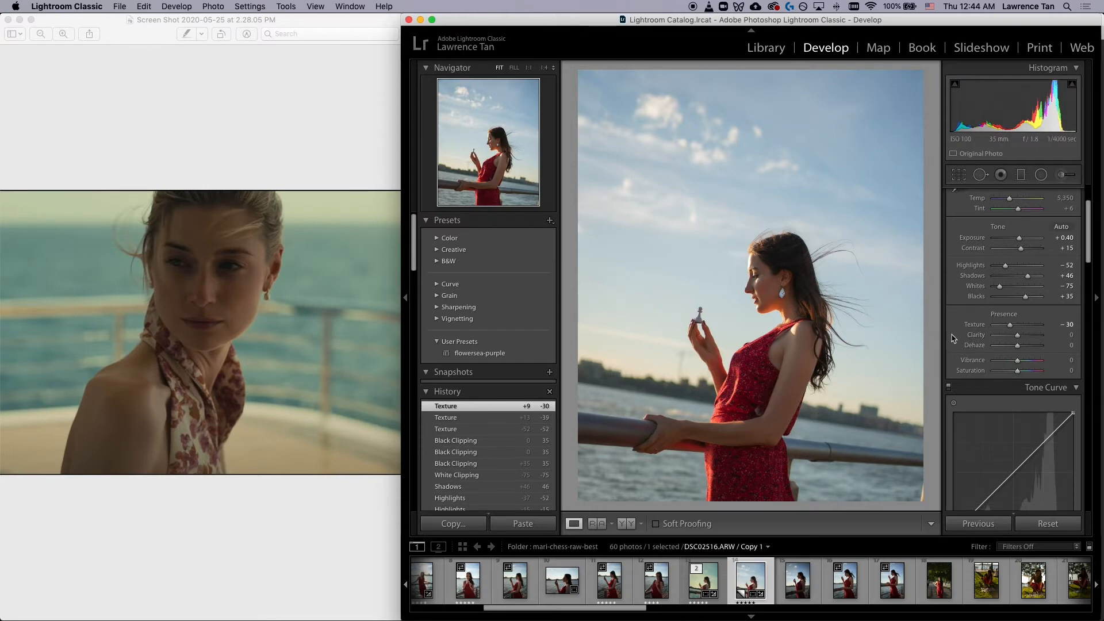
pyautogui.scroll(-5, 951, 339)
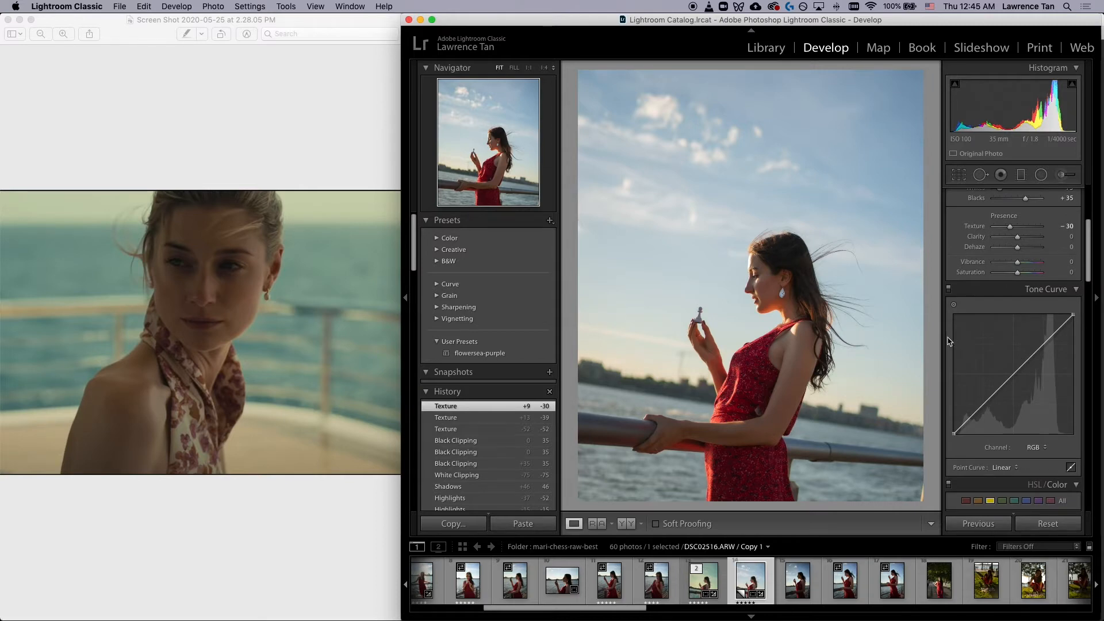
pyautogui.press('\\')
pyautogui.press('\\')
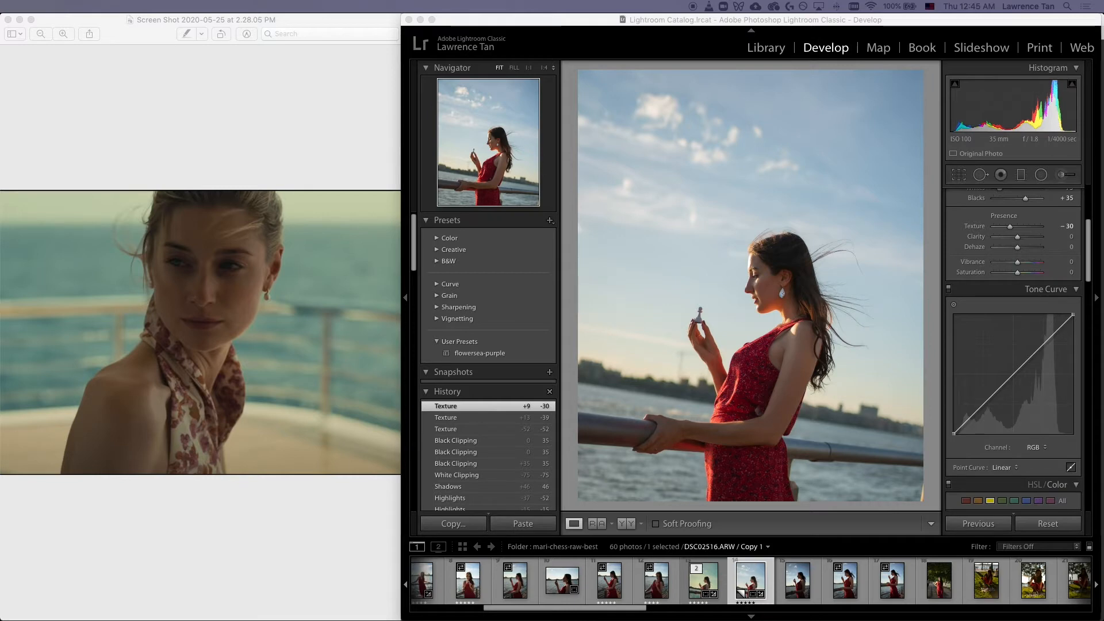
# Step: Shift the Blue Primary Hue in the camera calibration to -21
pyautogui.scroll(-15, 974, 303)
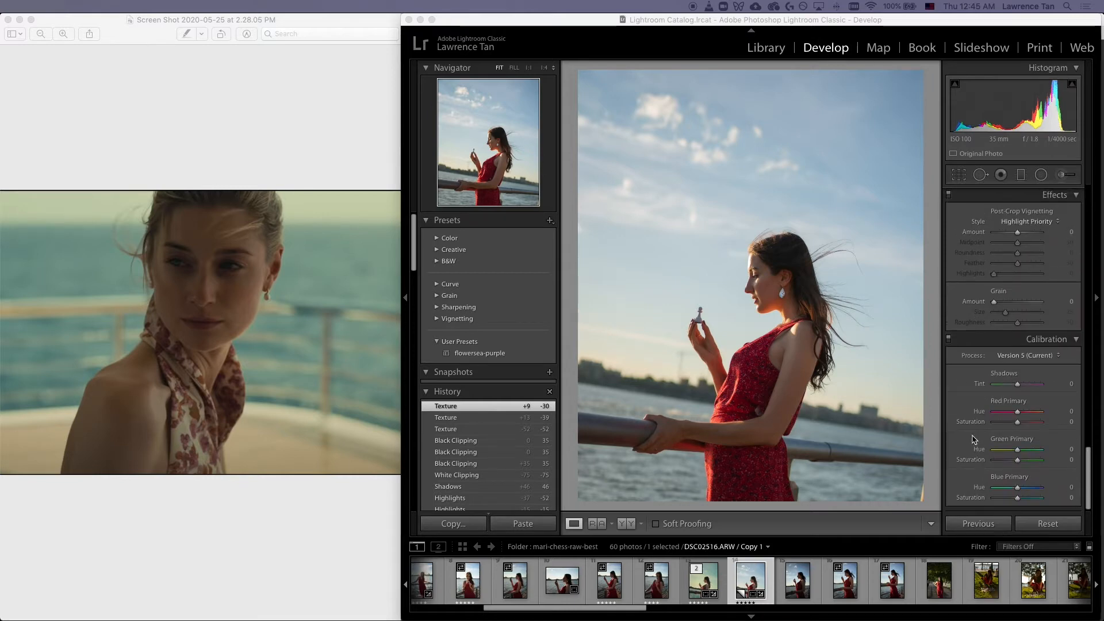
pyautogui.click(1018, 488)
pyautogui.moveTo(1018, 489); pyautogui.dragTo(1014, 492)
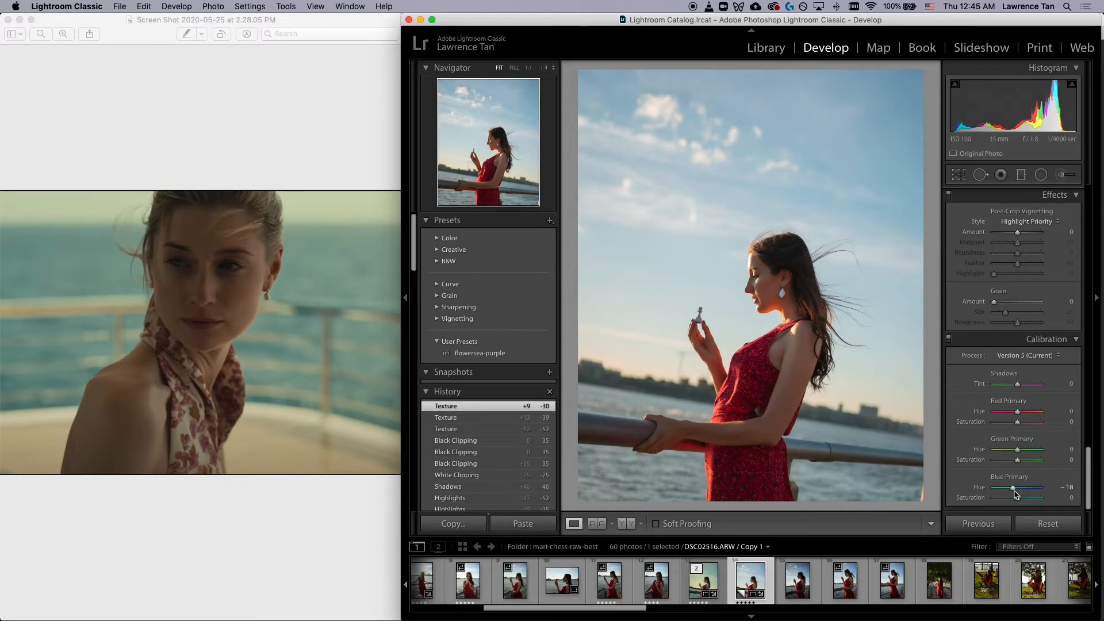
pyautogui.moveTo(1014, 493); pyautogui.dragTo(1014, 492)
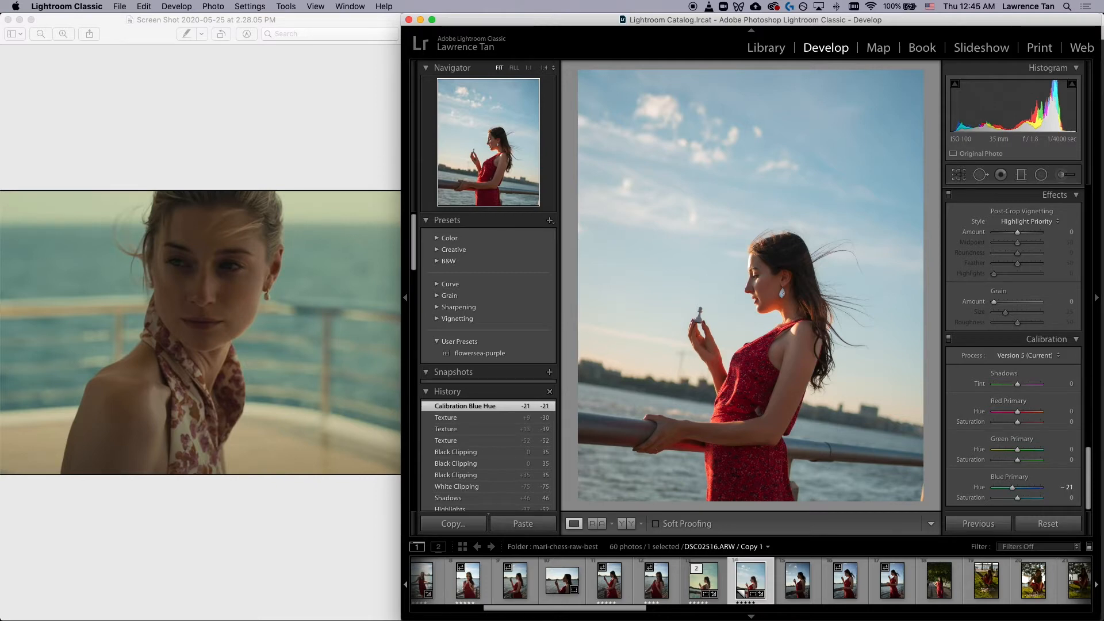
pyautogui.press('super+Tab')
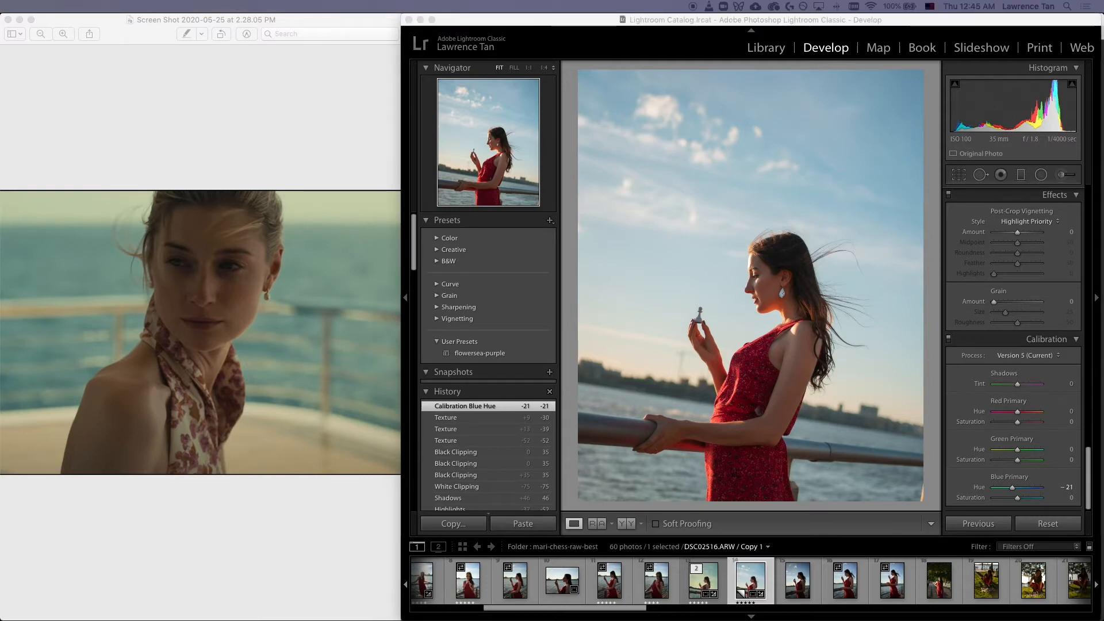
# Step: Enable lens profile corrections and chromatic aberration removal for the photo
pyautogui.scroll(10, 1007, 403)
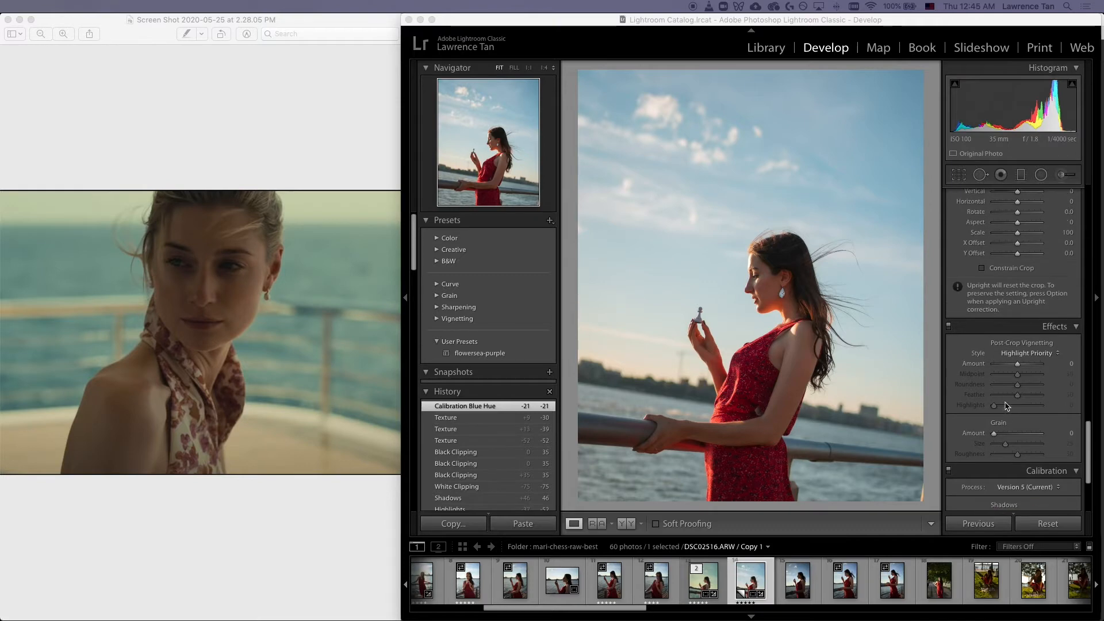
pyautogui.scroll(2, 971, 399)
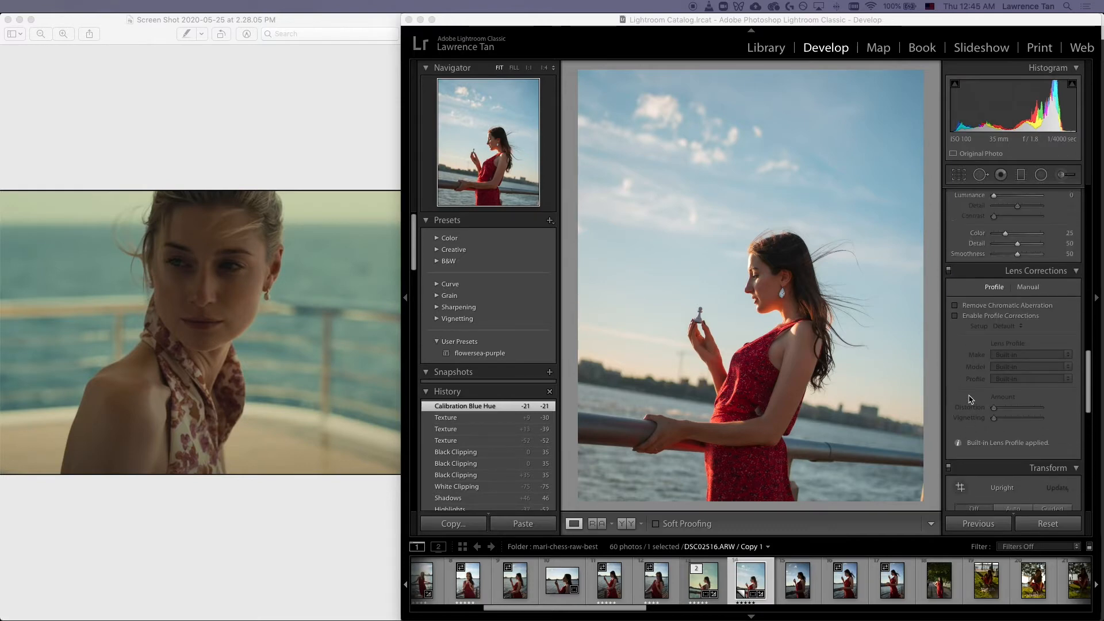
pyautogui.click(970, 322)
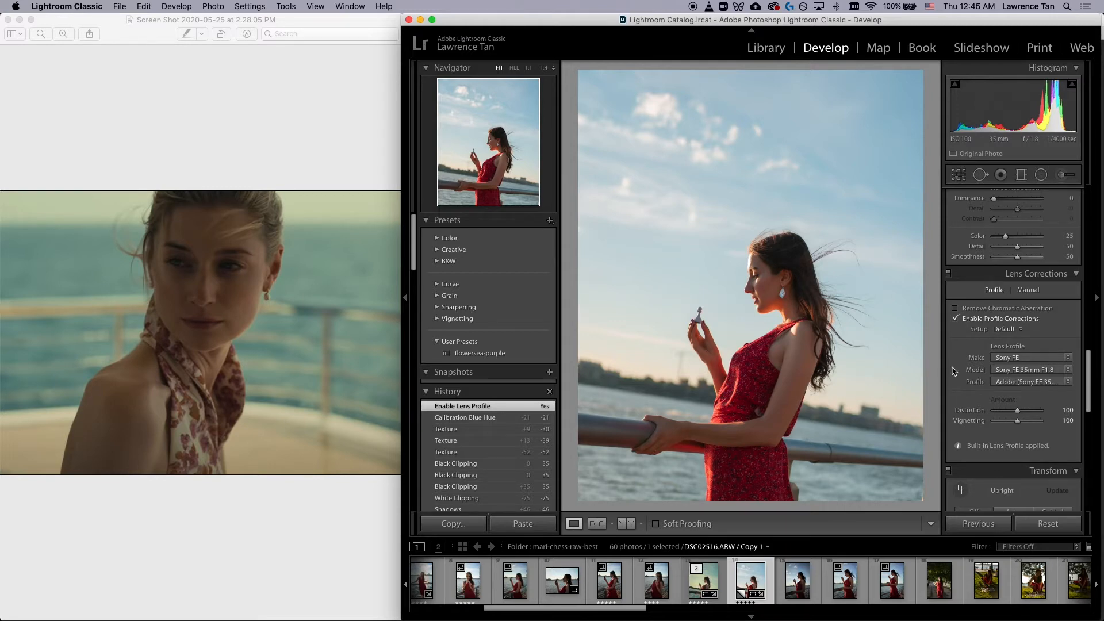
pyautogui.scroll(-1, 950, 370)
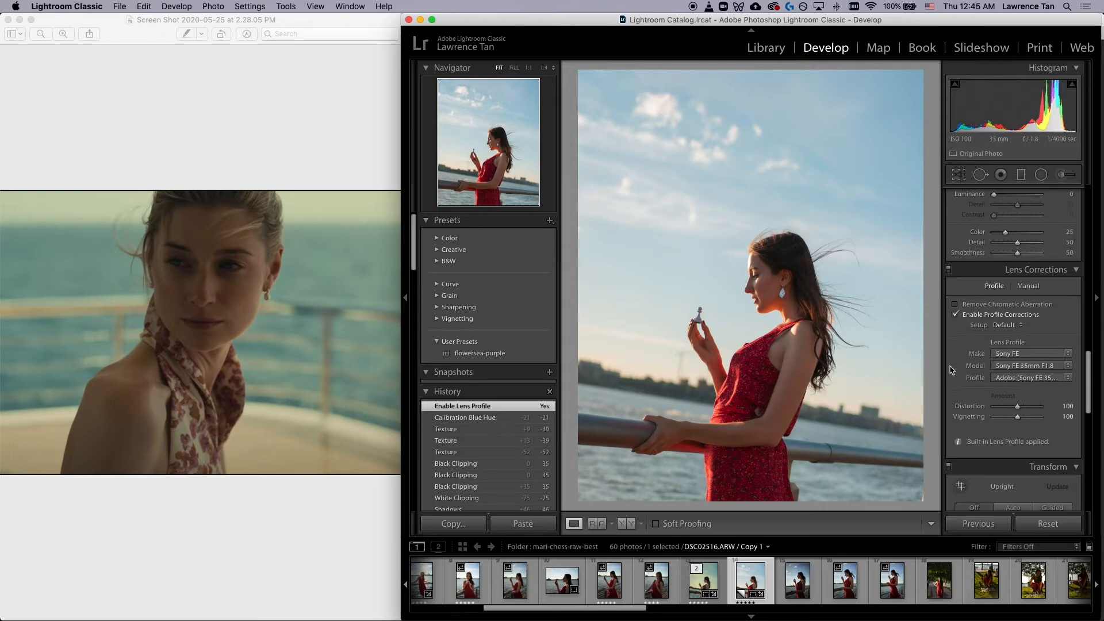
pyautogui.click(975, 304)
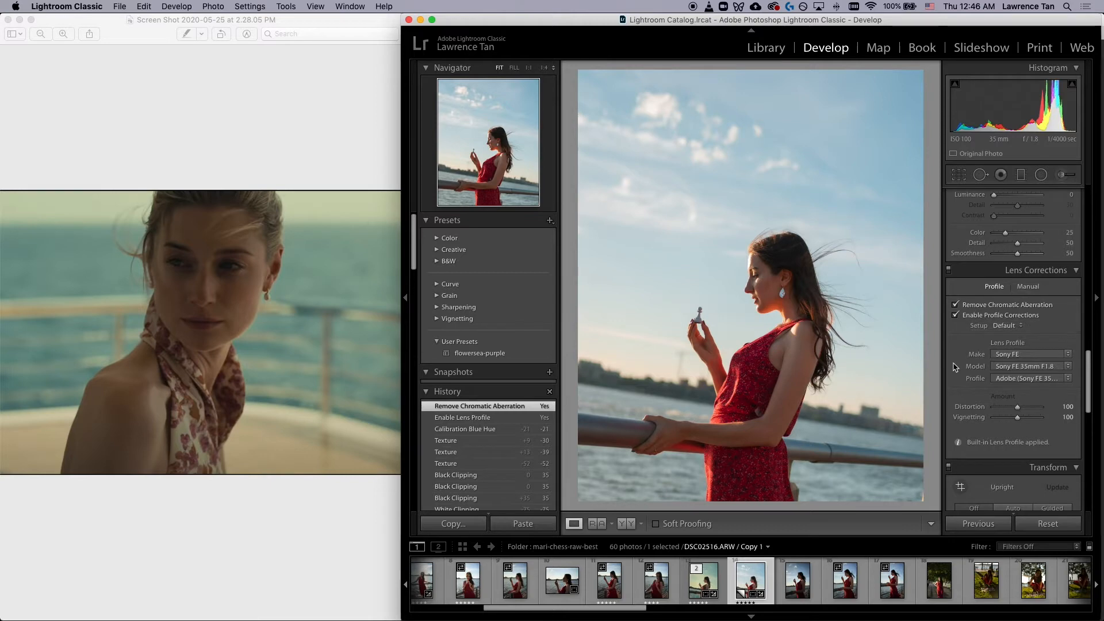
# Step: Set the Luminance noise reduction to 23 while checking the woman's face at 1:1
pyautogui.scroll(5, 954, 362)
pyautogui.scroll(10, 954, 366)
pyautogui.scroll(-10, 955, 365)
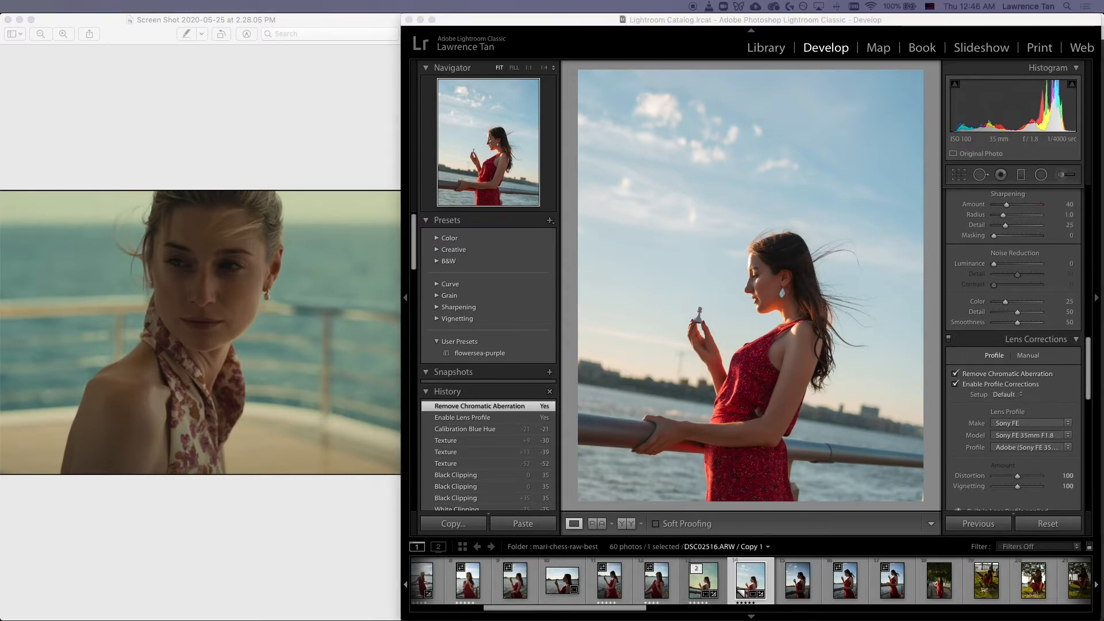
pyautogui.scroll(5, 958, 389)
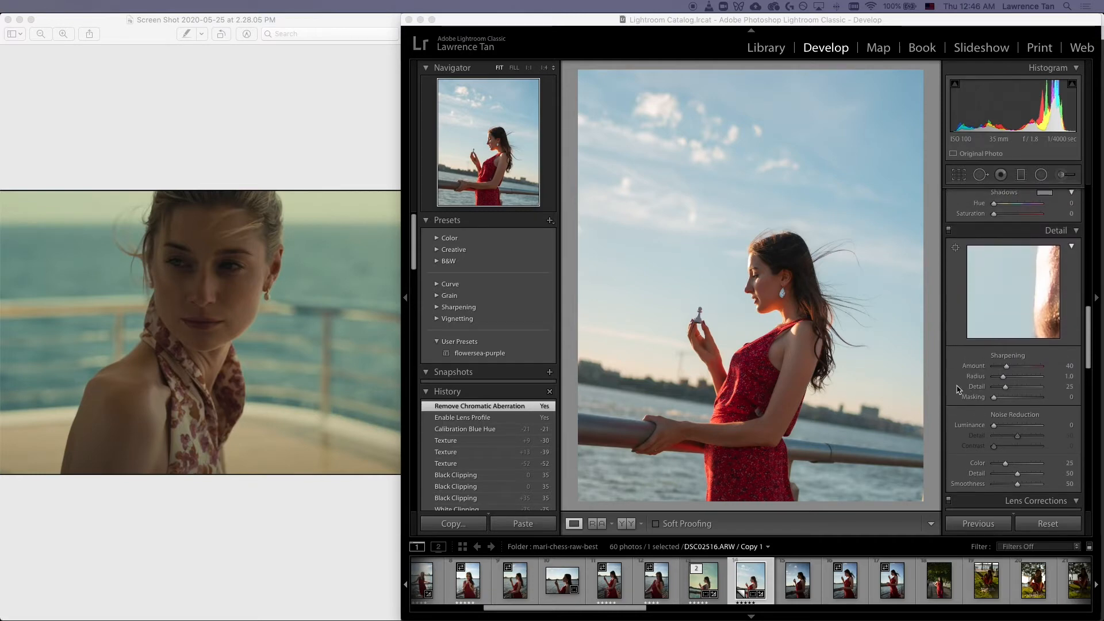
pyautogui.moveTo(996, 428); pyautogui.dragTo(1003, 431)
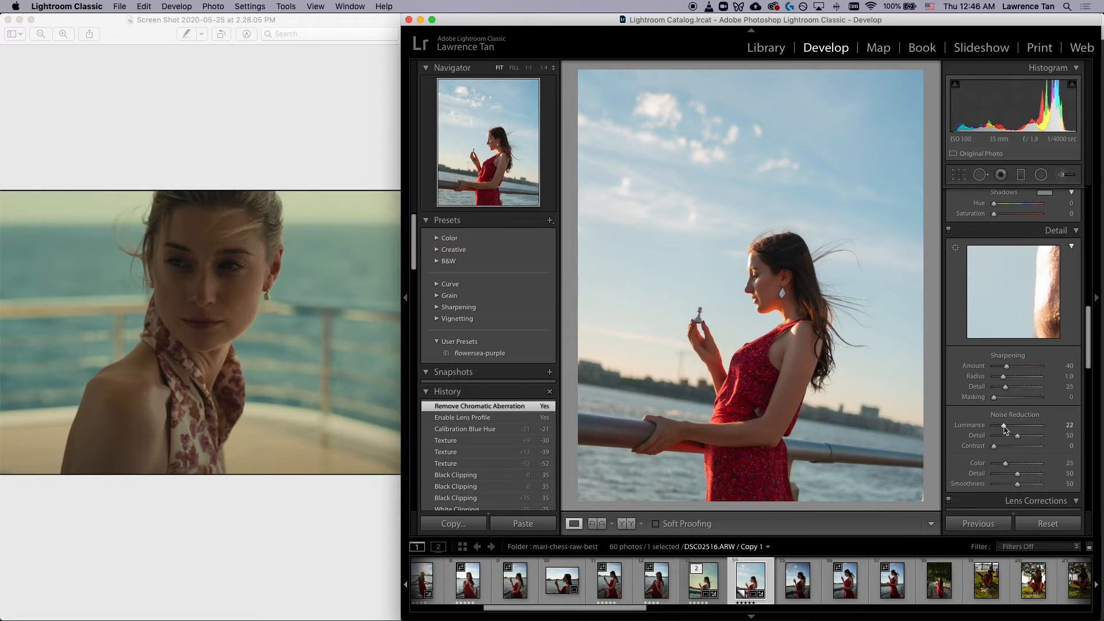
pyautogui.click(734, 264)
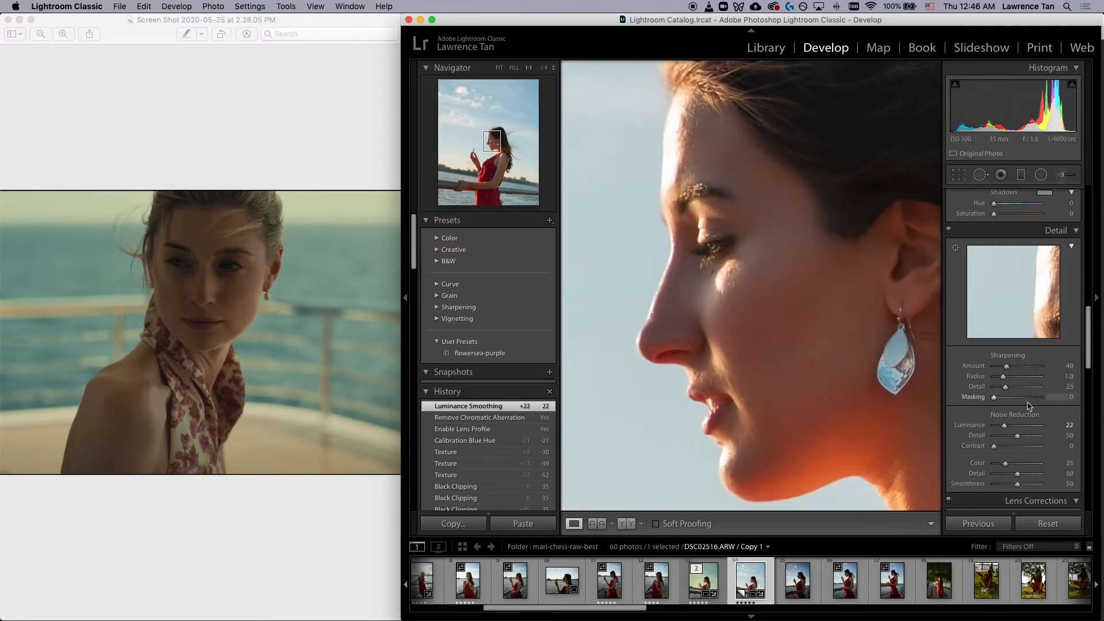
pyautogui.moveTo(1004, 425); pyautogui.dragTo(1006, 429)
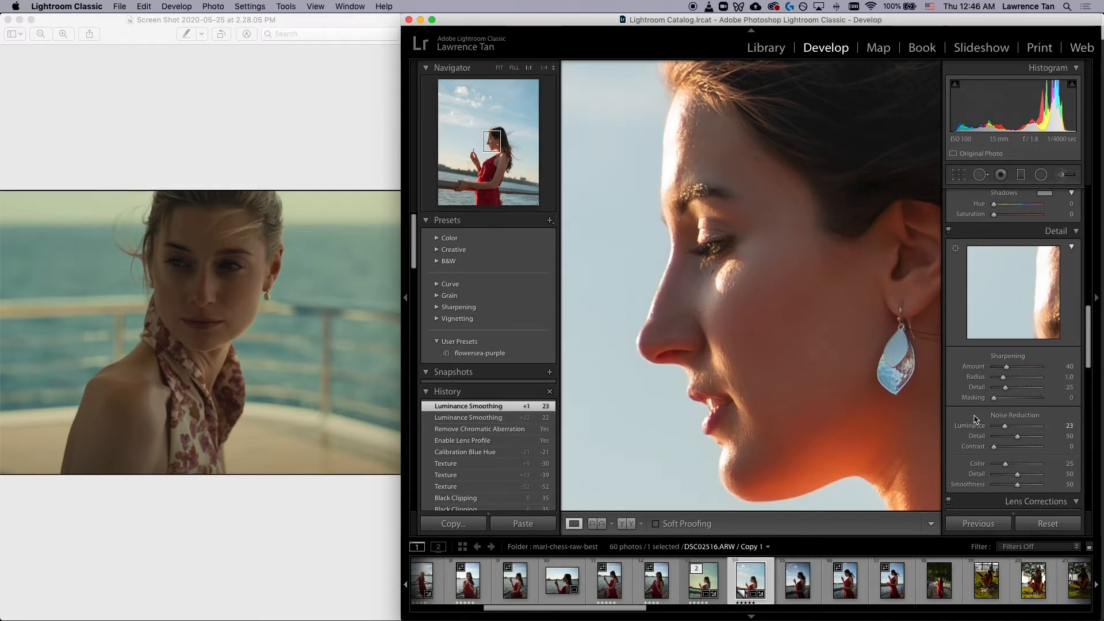
# Step: Set the sharpening Masking to 85 so that only the edges of the face are sharpened
pyautogui.scroll(1, 976, 421)
pyautogui.moveTo(993, 419); pyautogui.dragTo(1033, 418)
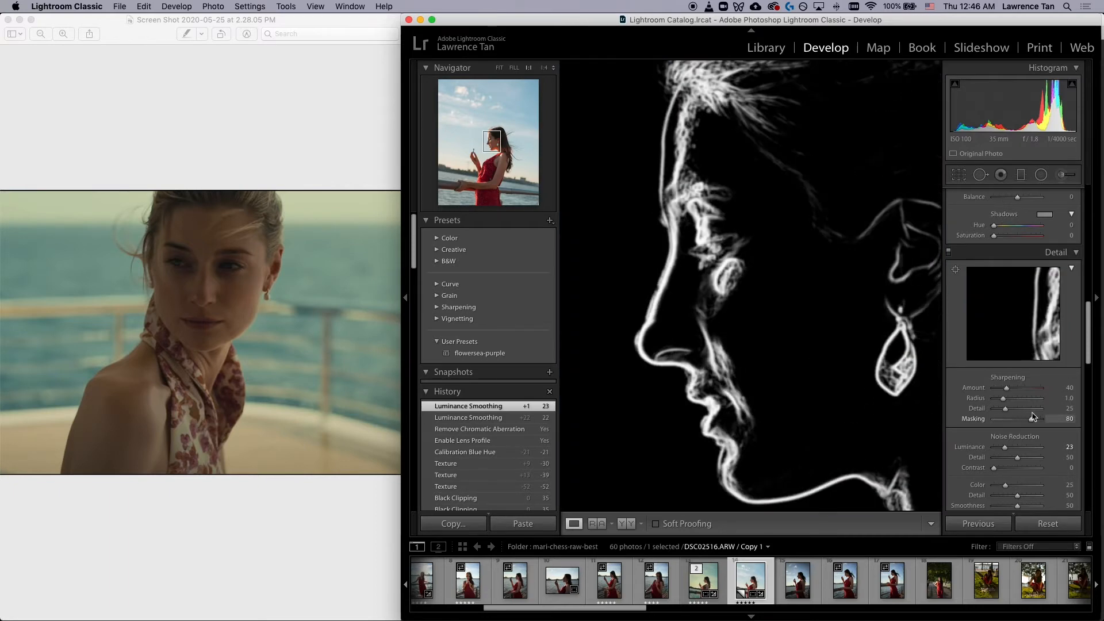
pyautogui.moveTo(1033, 418); pyautogui.dragTo(1035, 418)
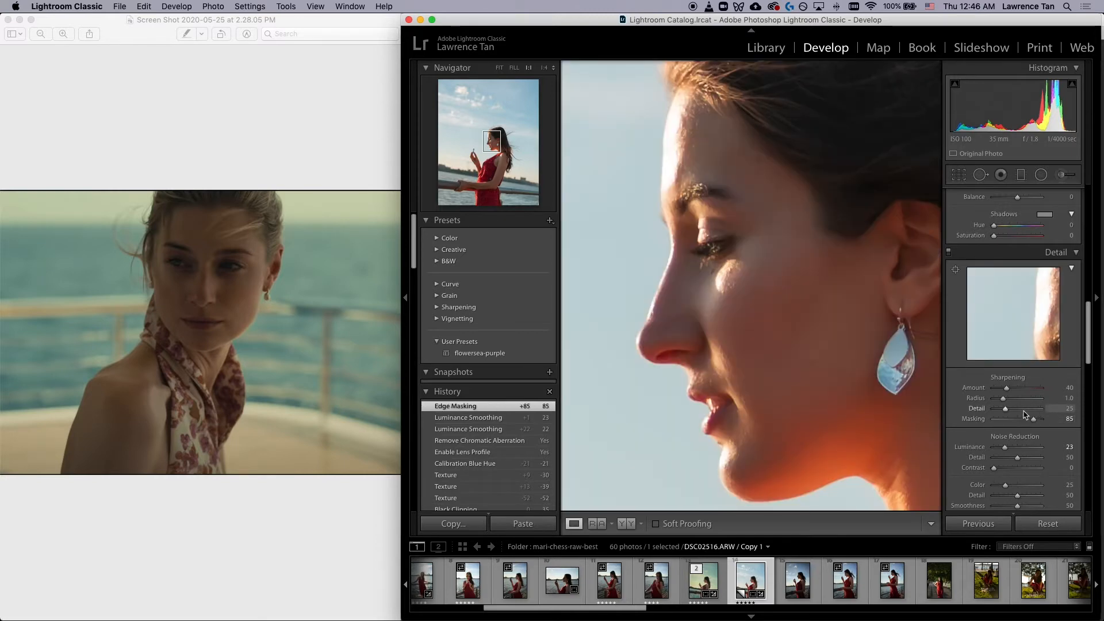
# Step: Fit the whole photo in view again and review its basic tone settings against the reference still
pyautogui.scroll(5, 965, 410)
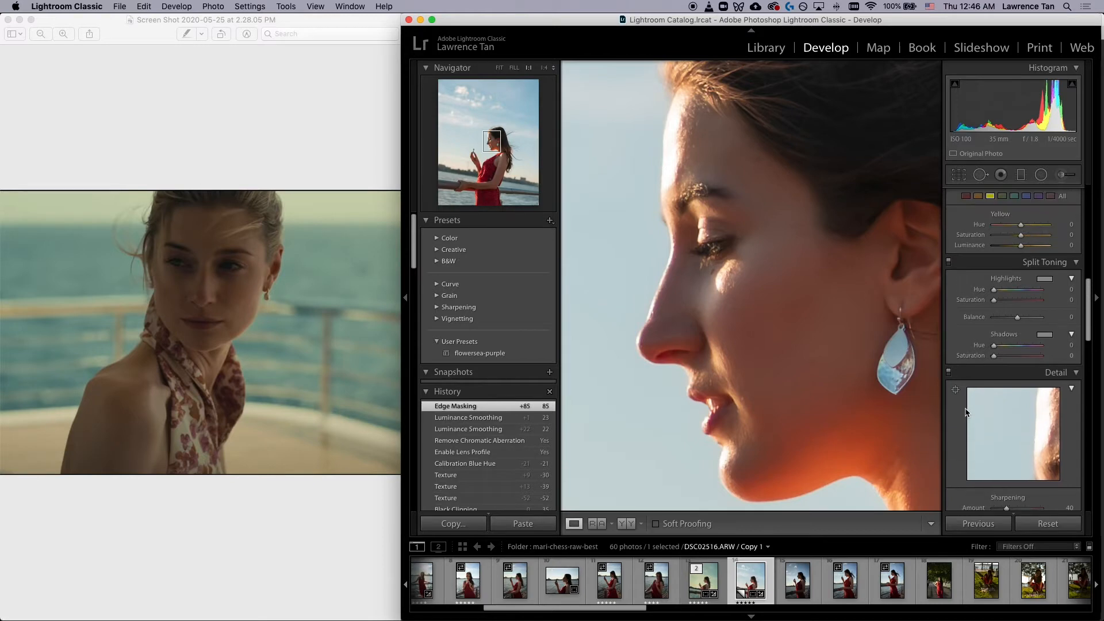
pyautogui.scroll(2, 966, 411)
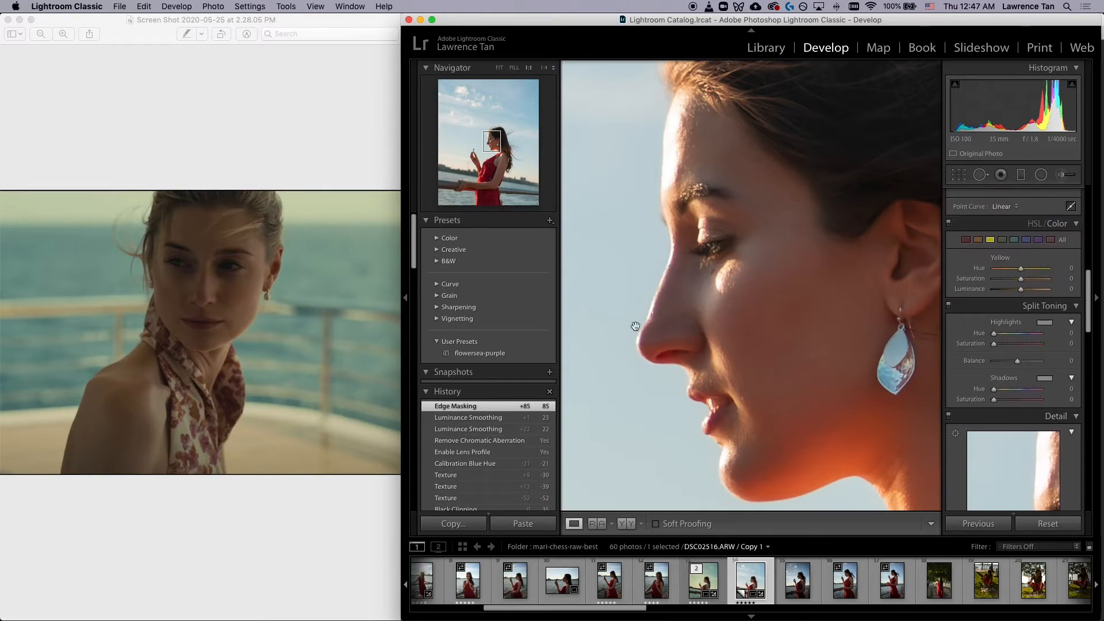
pyautogui.press('z')
pyautogui.press('super+minus')
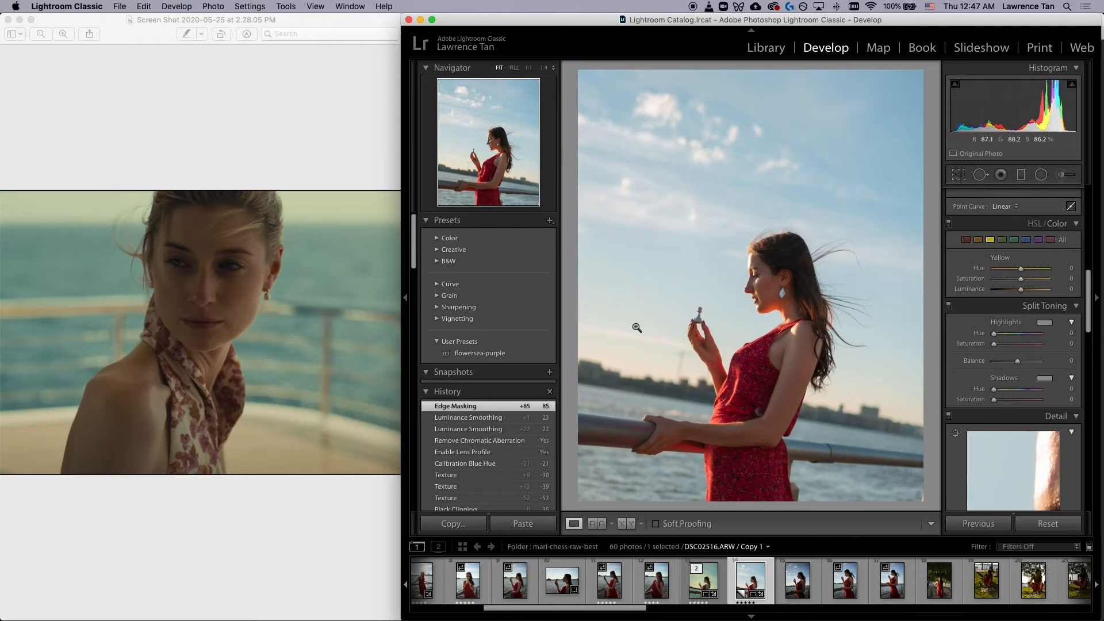
pyautogui.press('super+equal')
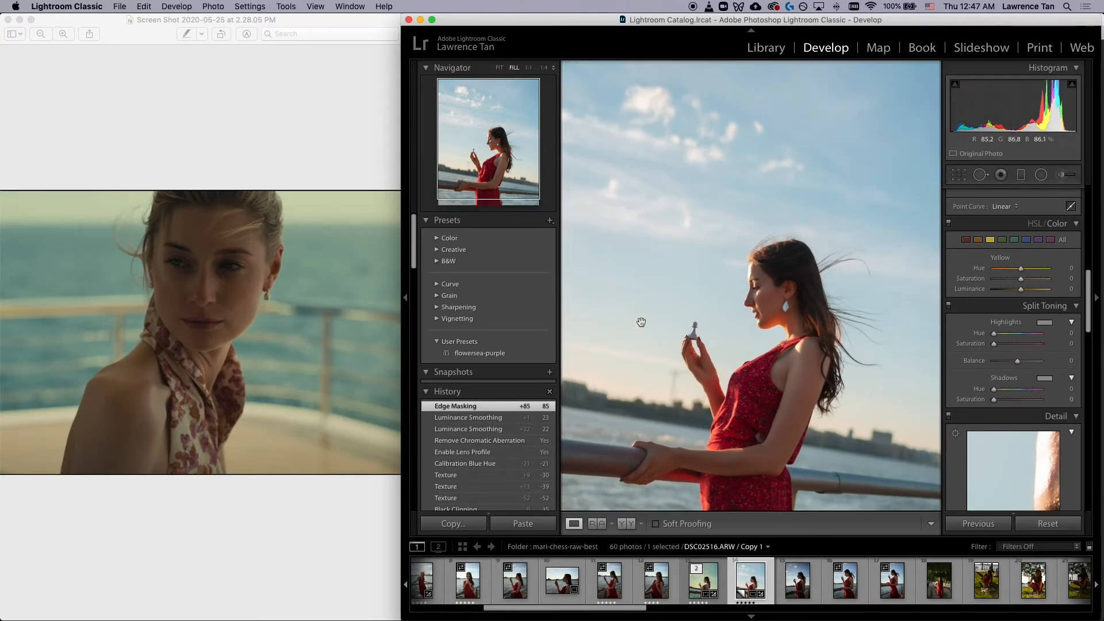
pyautogui.press('super+minus')
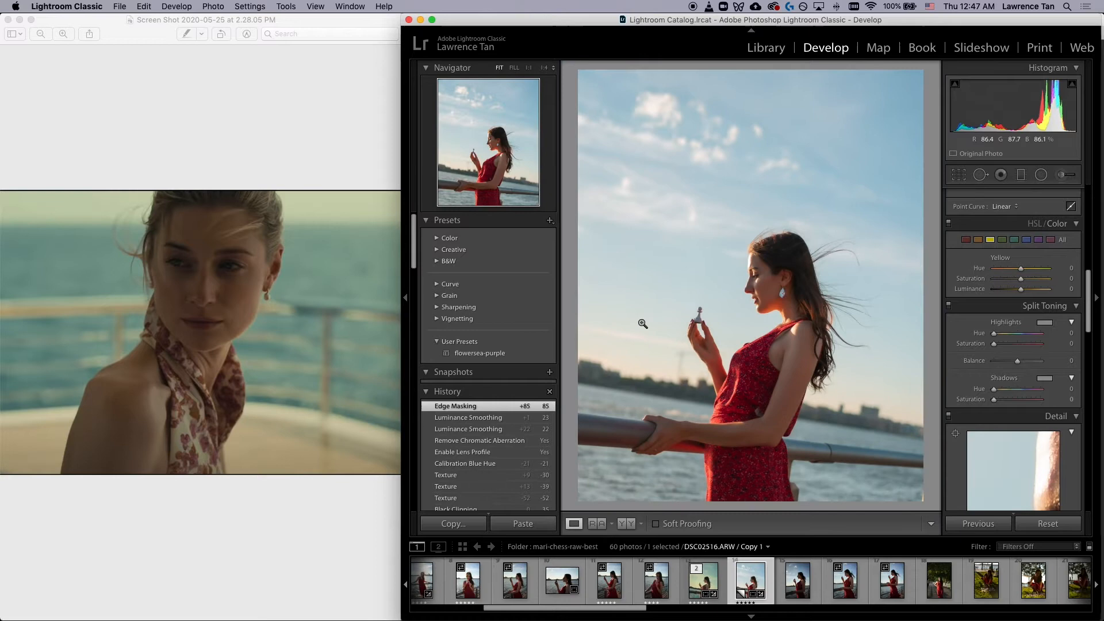
pyautogui.scroll(10, 957, 358)
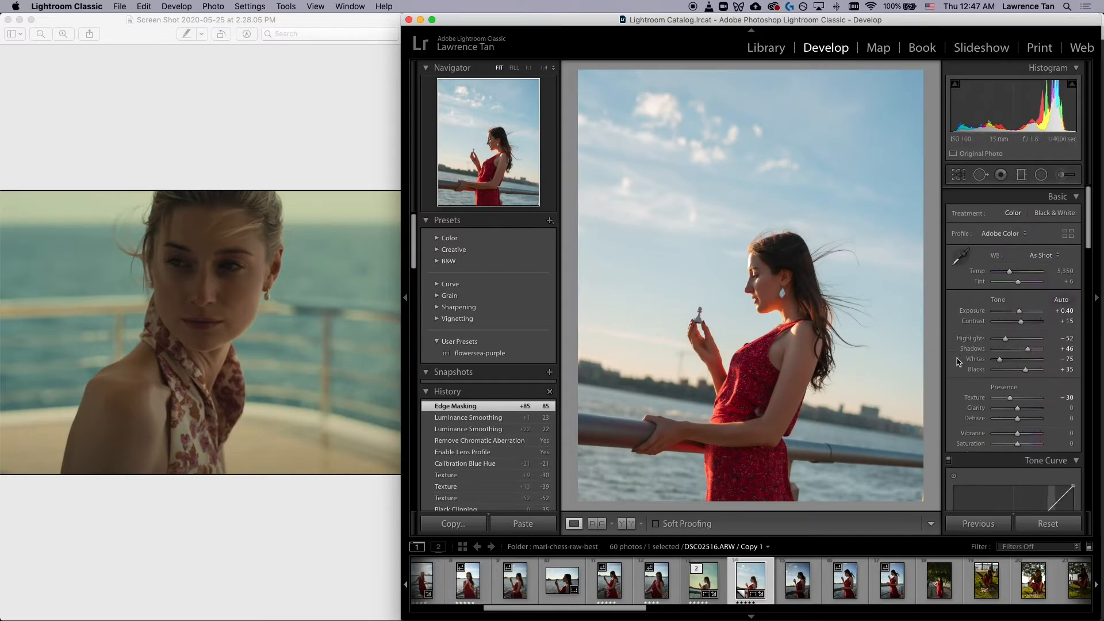
pyautogui.scroll(-3, 957, 361)
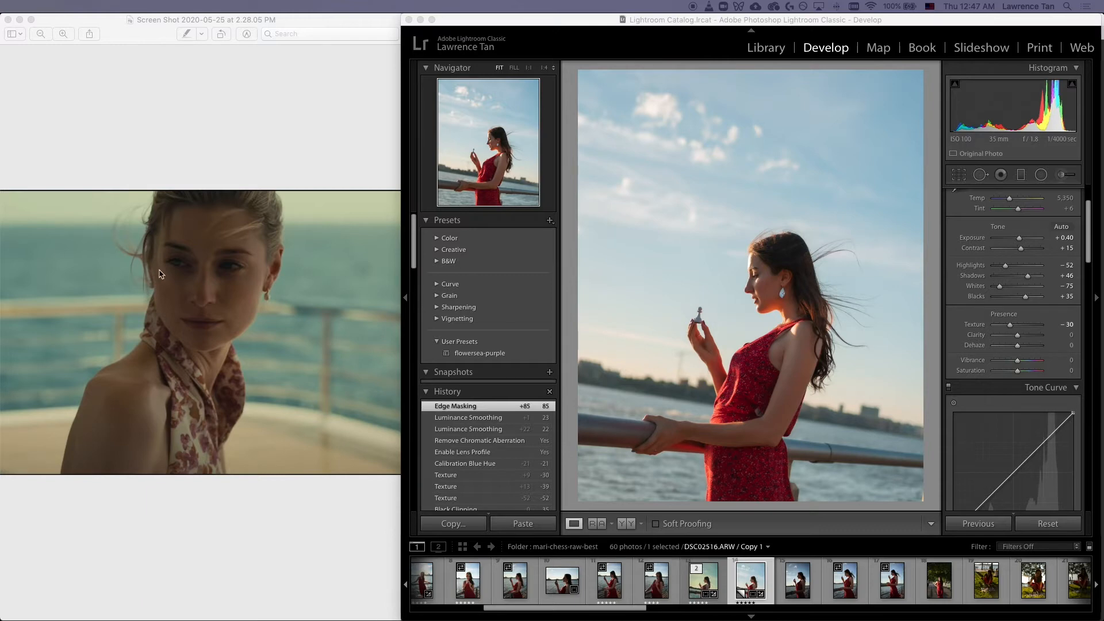
# Step: Shape the RGB point curve with a lifted black point, slightly lowered darks, raised midtones and a lowered white point
pyautogui.scroll(-6, 969, 351)
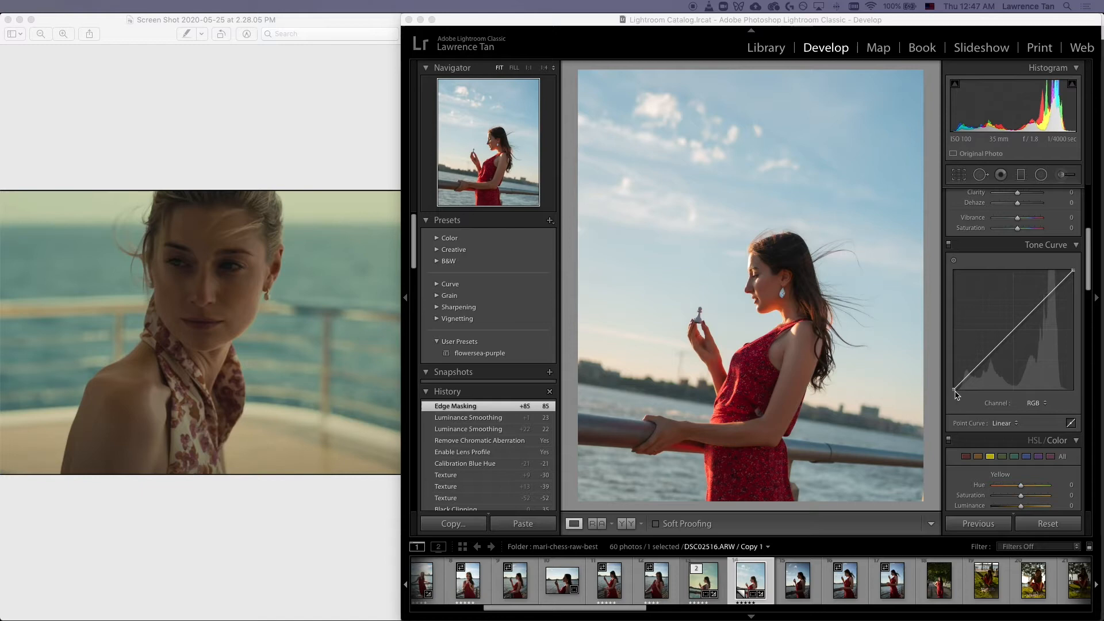
pyautogui.moveTo(955, 393); pyautogui.dragTo(989, 355)
pyautogui.click(988, 350)
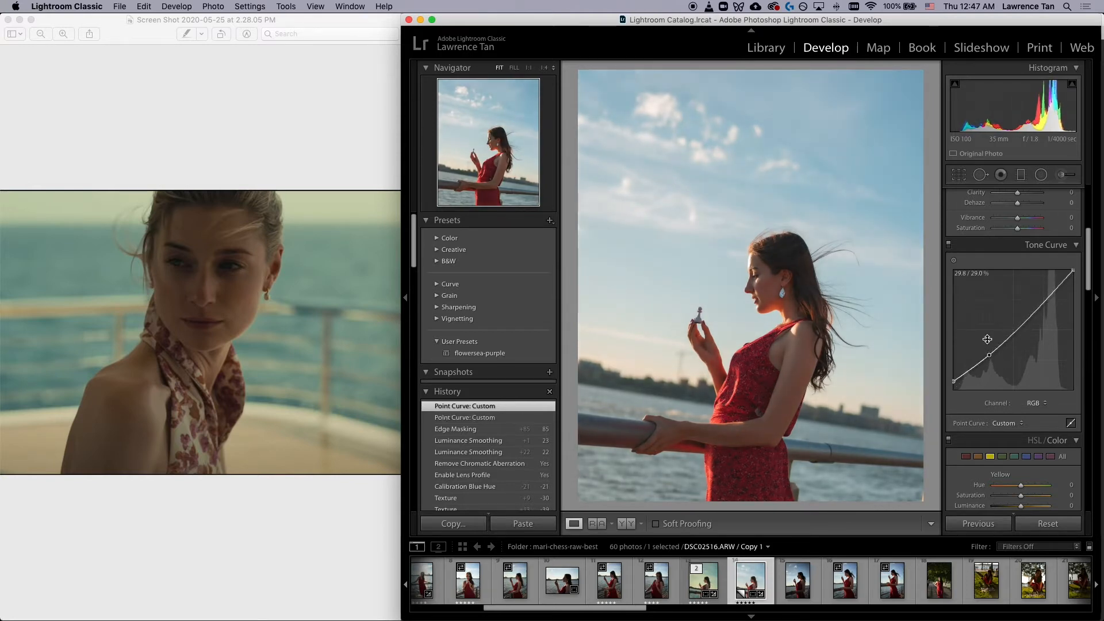
pyautogui.moveTo(1015, 332); pyautogui.dragTo(1015, 324)
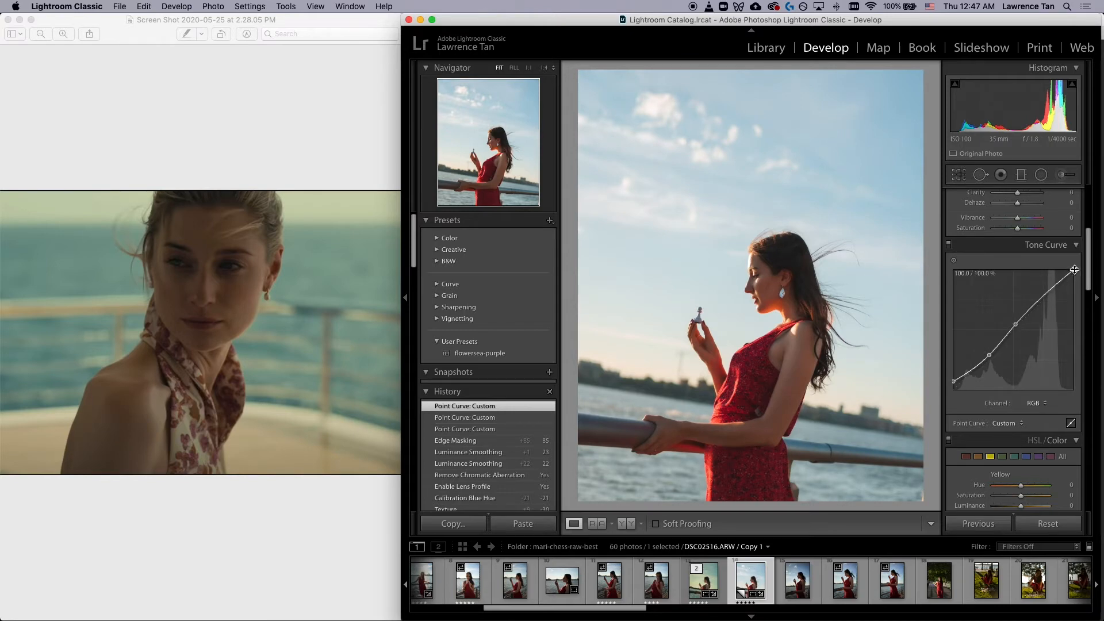
pyautogui.moveTo(1074, 271); pyautogui.dragTo(1075, 279)
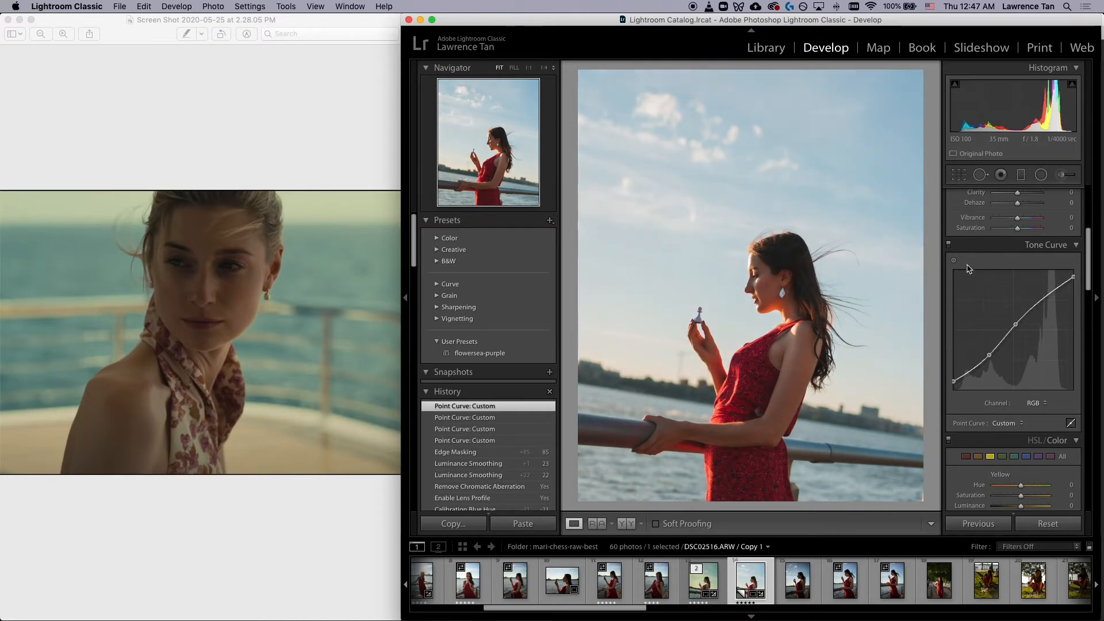
# Step: Compare the photo with and without the tone curve adjustment, leaving the curve enabled
pyautogui.click(949, 245)
pyautogui.click(950, 245)
pyautogui.click(949, 244)
pyautogui.click(949, 245)
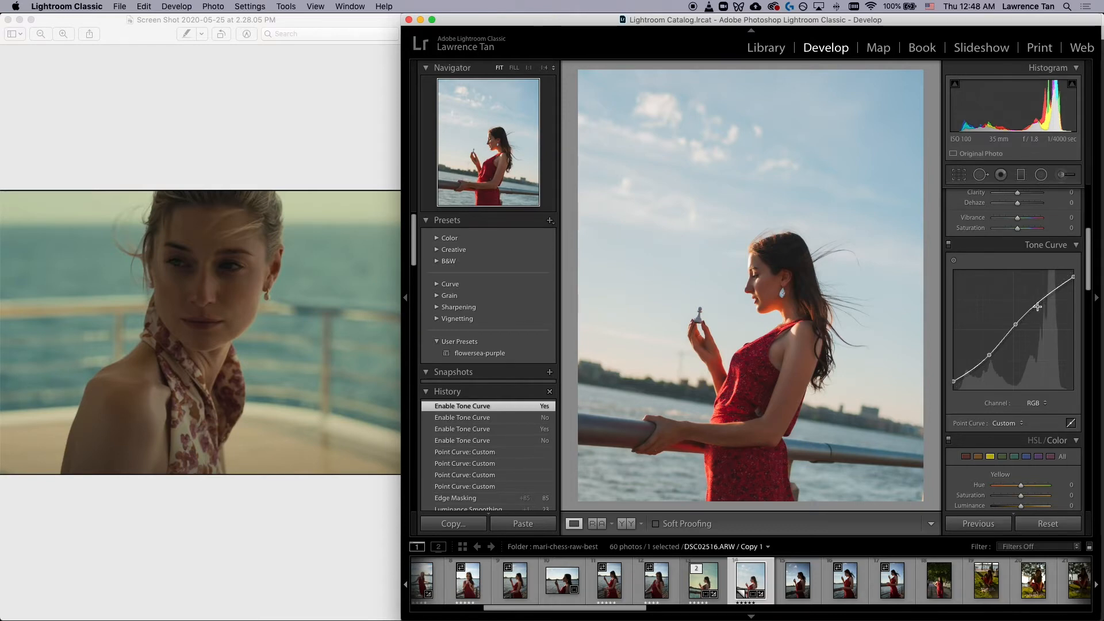
# Step: Try the parametric tone curve with Lights at -26 and Darks at -13, and reset both values
pyautogui.scroll(-2, 1059, 371)
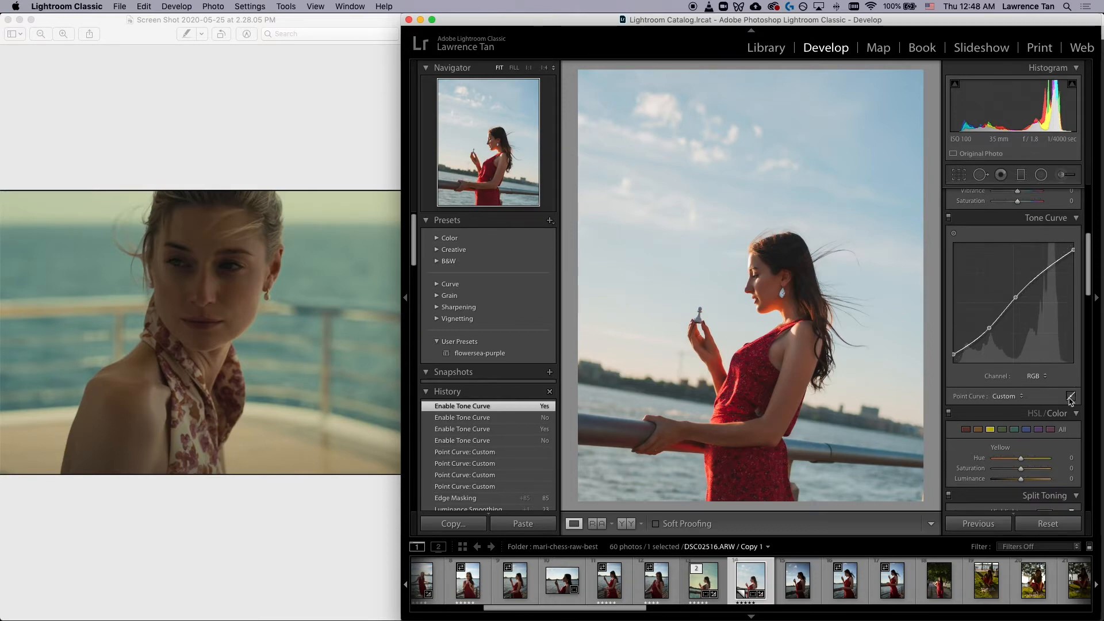
pyautogui.click(1070, 398)
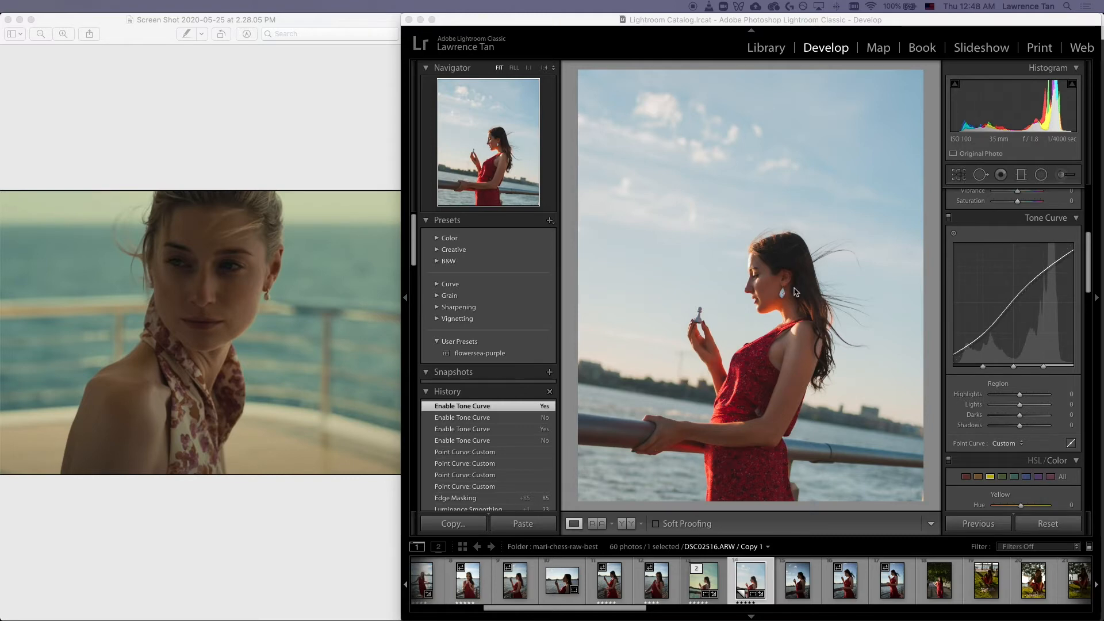
pyautogui.scroll(1, 1029, 412)
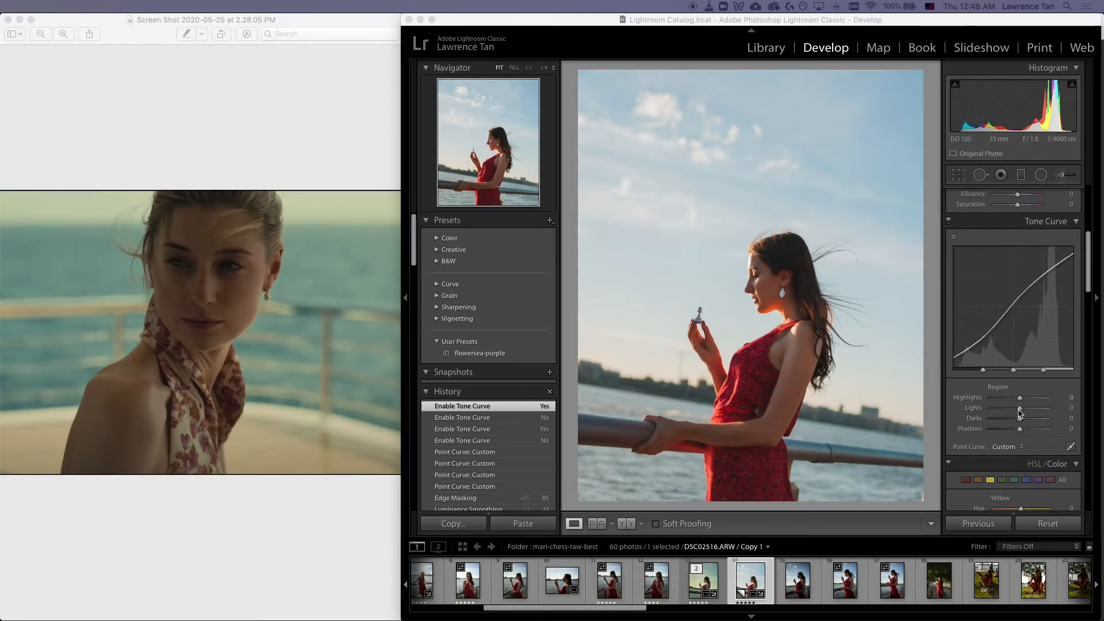
pyautogui.click(1020, 409)
pyautogui.moveTo(1020, 409); pyautogui.dragTo(1014, 415)
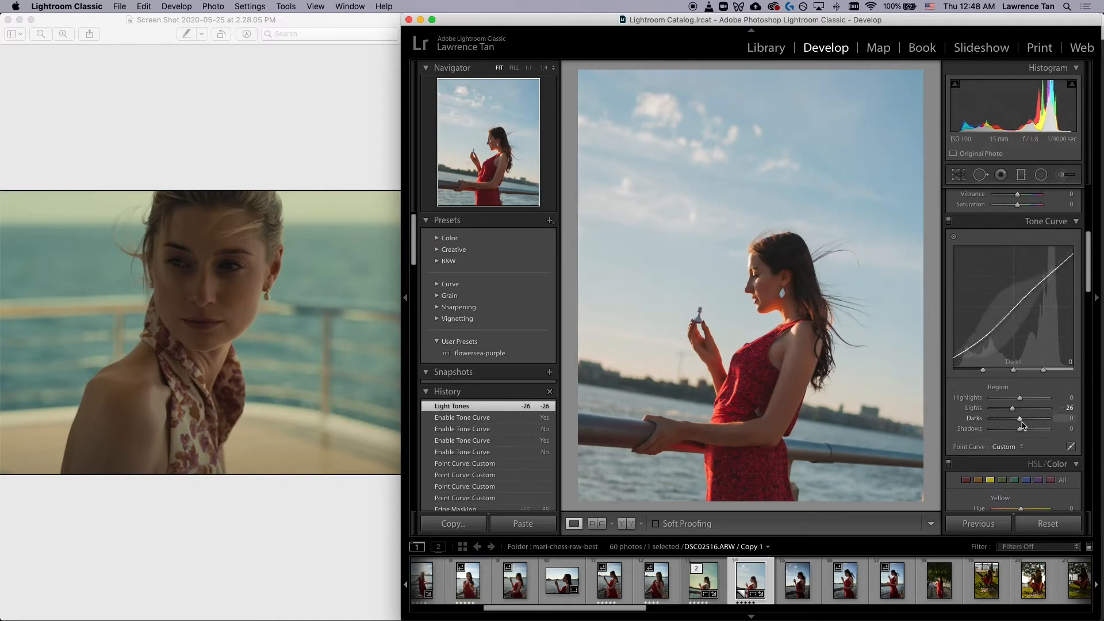
pyautogui.moveTo(1021, 422); pyautogui.dragTo(1018, 424)
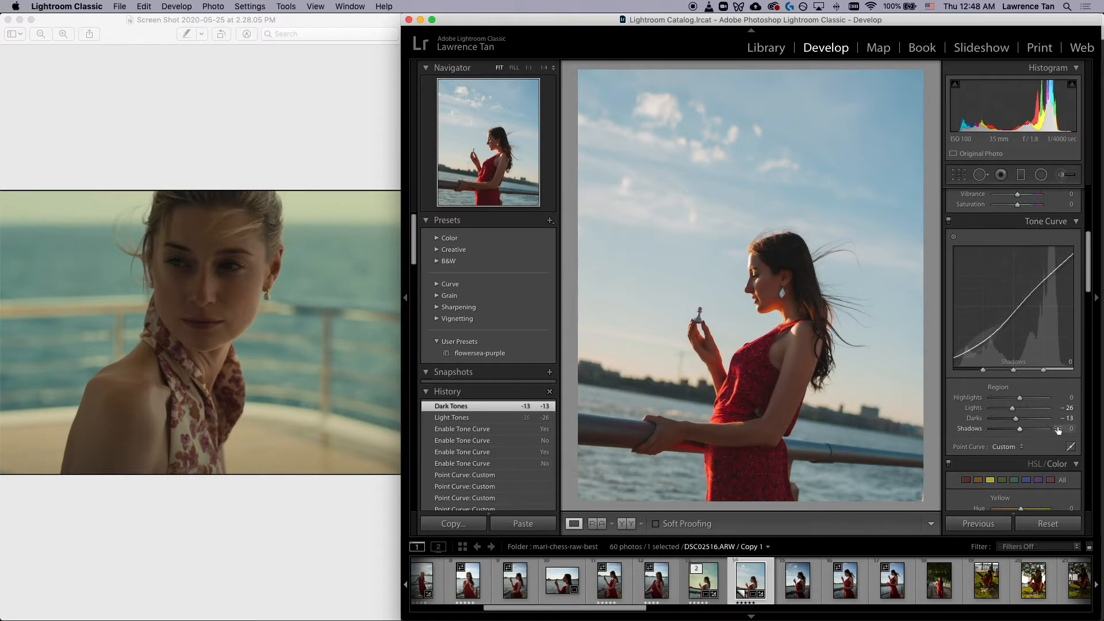
pyautogui.doubleClick(973, 407)
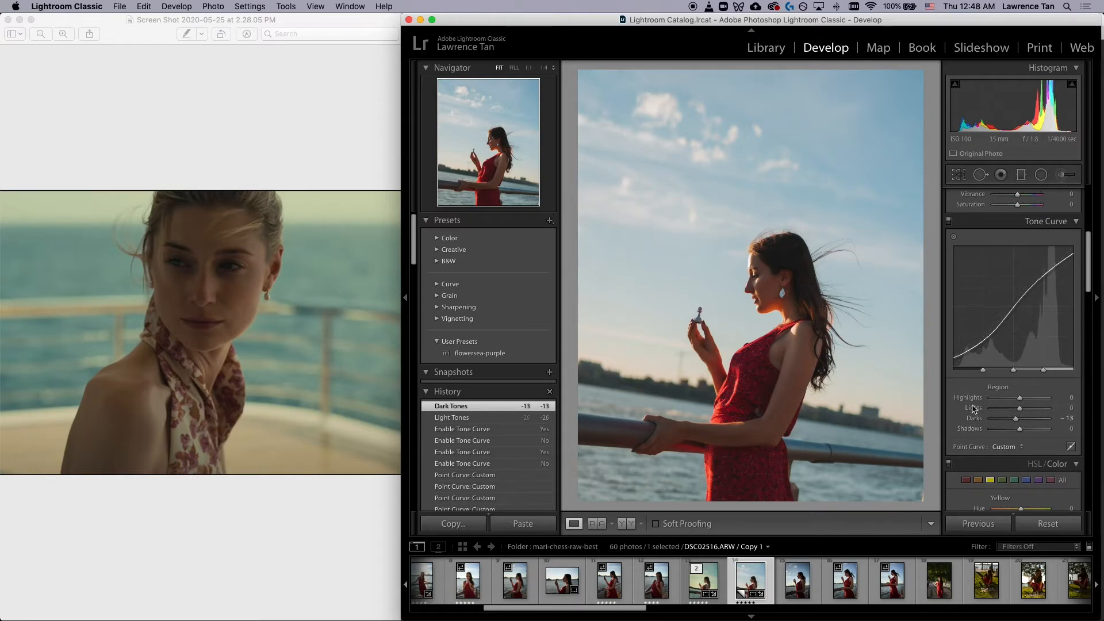
pyautogui.doubleClick(973, 420)
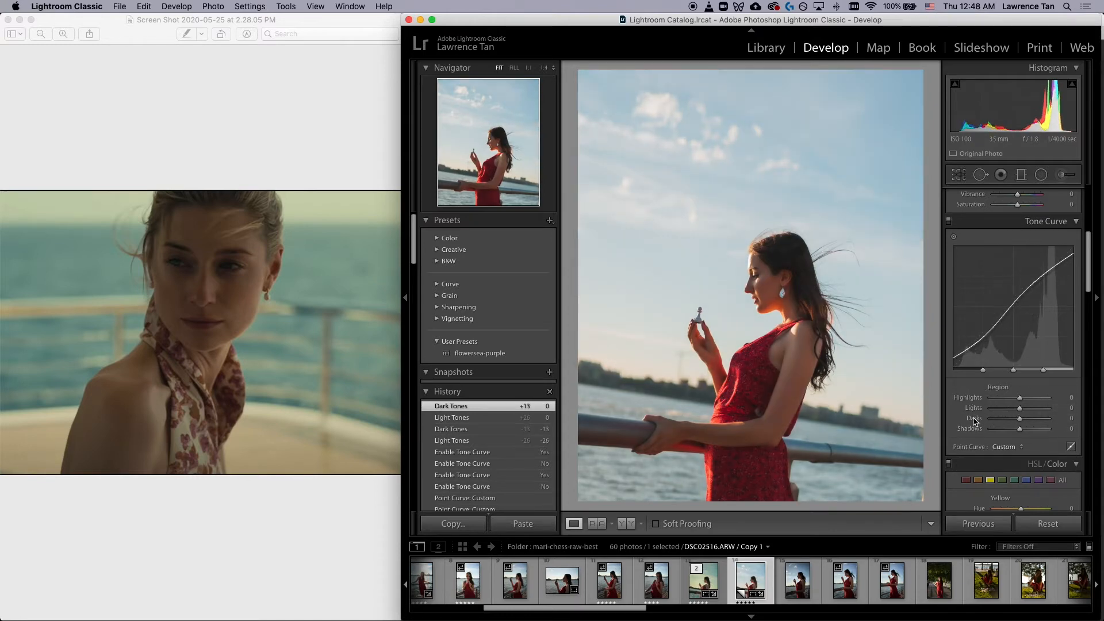
# Step: Try darkening the woman's arm with the targeted tone curve adjustment to Darks -29, reset Darks and return to the point curve
pyautogui.scroll(5, 974, 421)
pyautogui.scroll(-3, 974, 418)
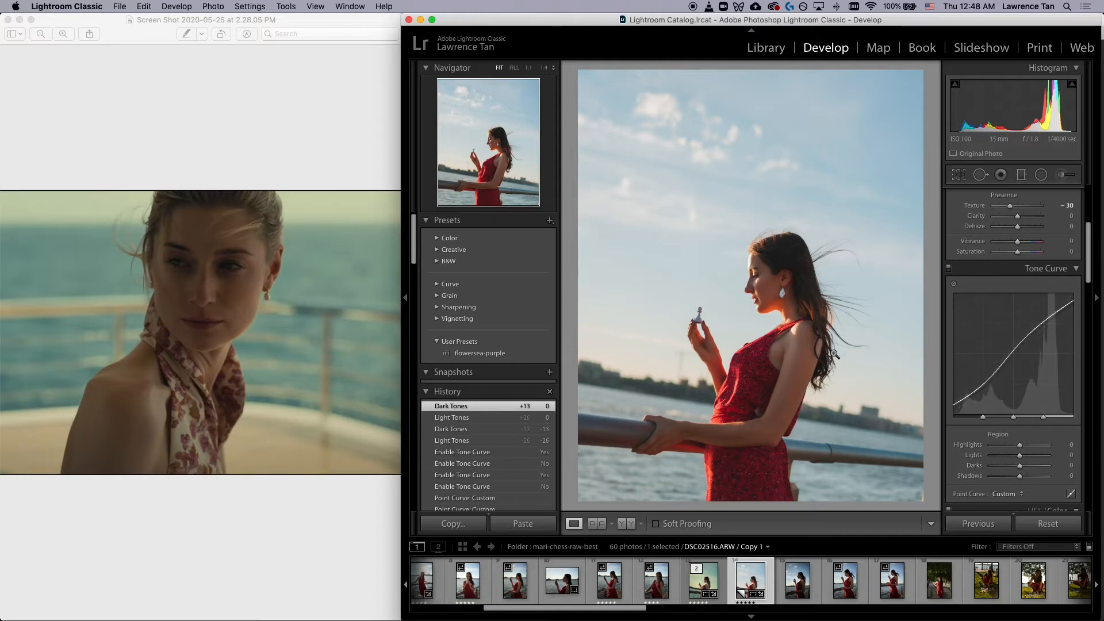
pyautogui.click(954, 284)
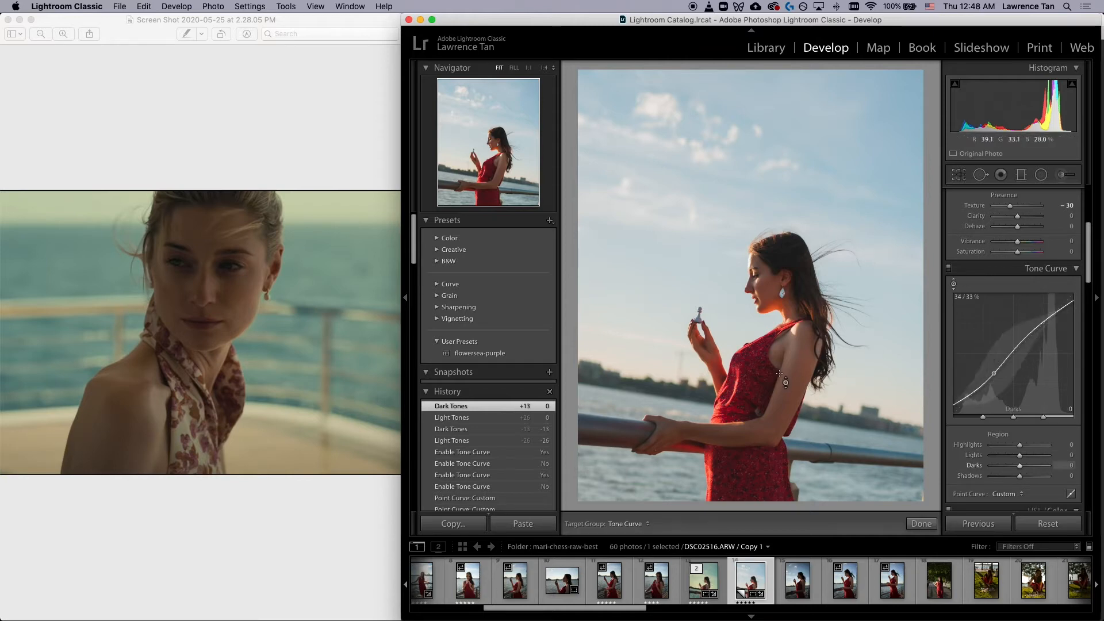
pyautogui.moveTo(798, 367); pyautogui.dragTo(798, 386)
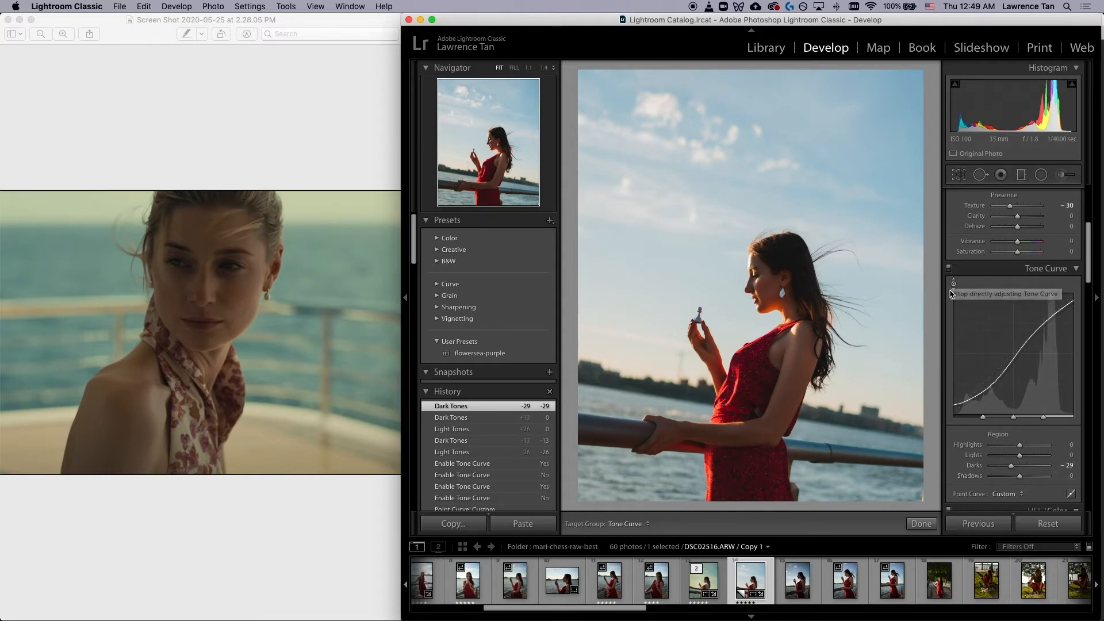
pyautogui.click(954, 284)
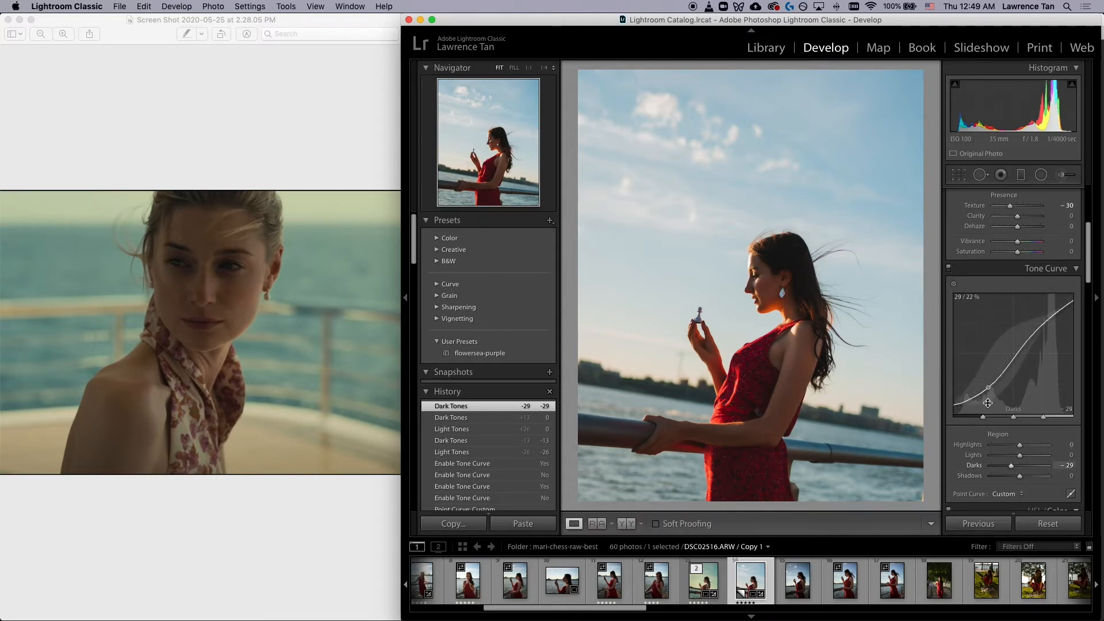
pyautogui.doubleClick(974, 465)
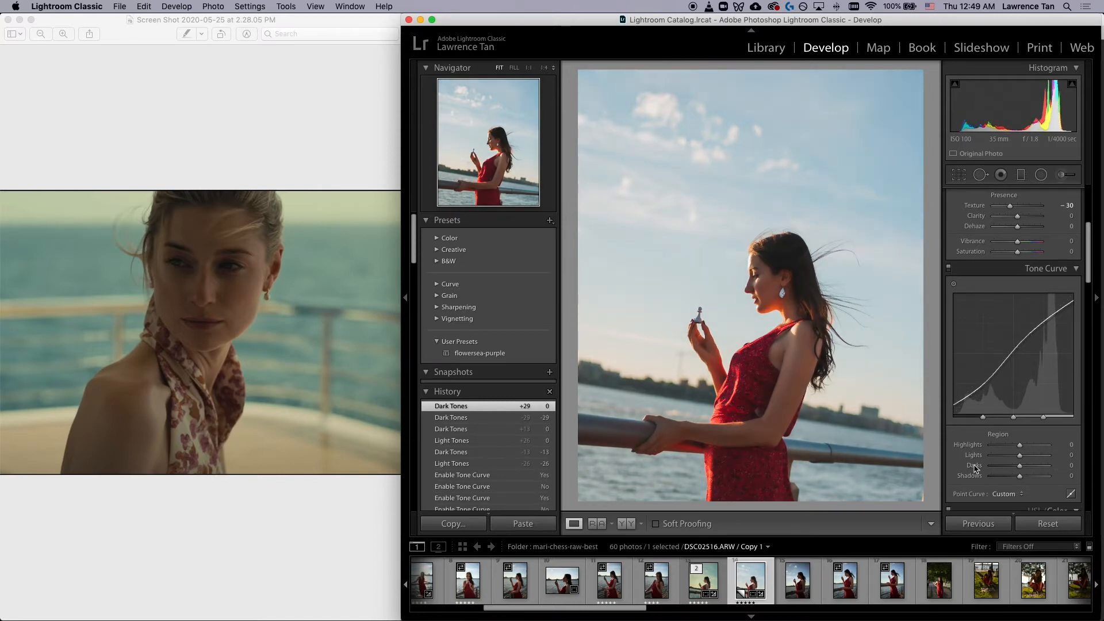
pyautogui.click(1070, 493)
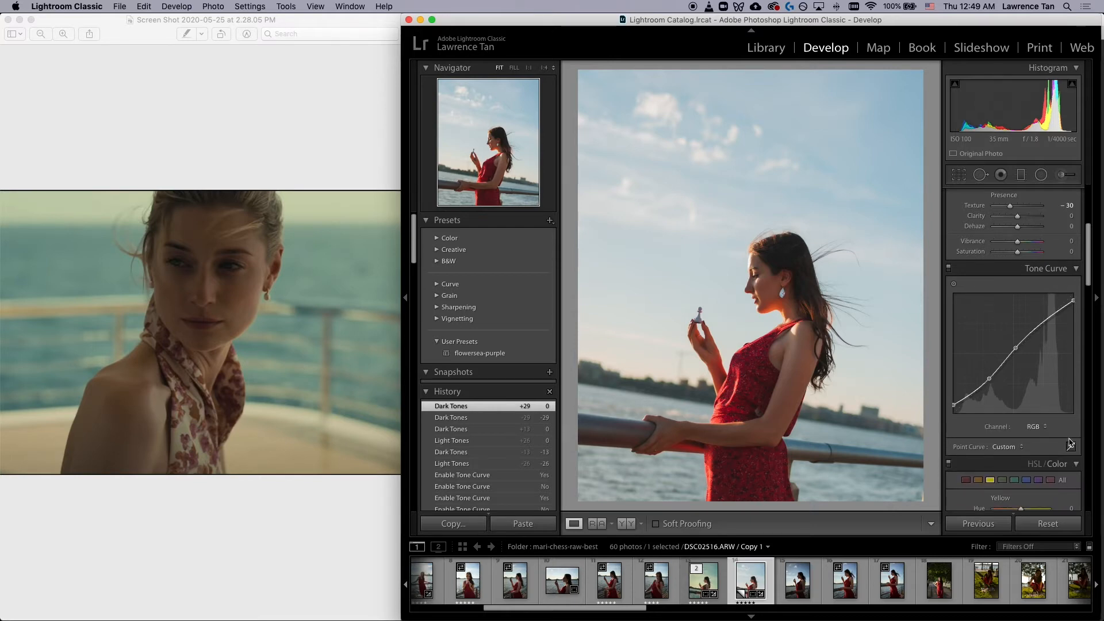
# Step: Compare the edited photo with its unedited version
pyautogui.scroll(5, 1070, 443)
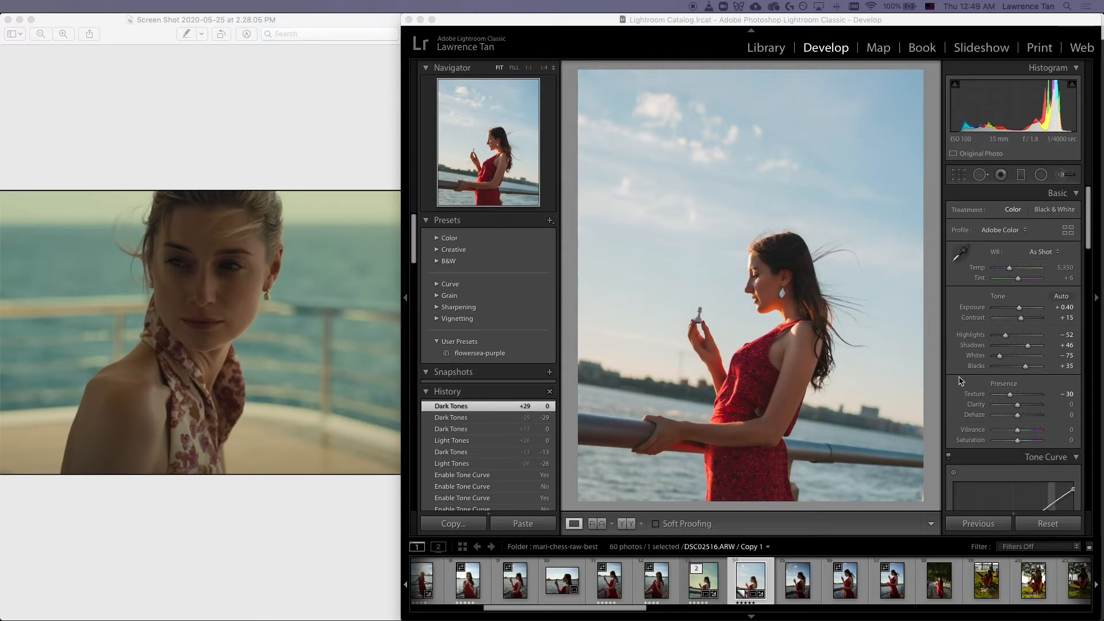
pyautogui.click(775, 303)
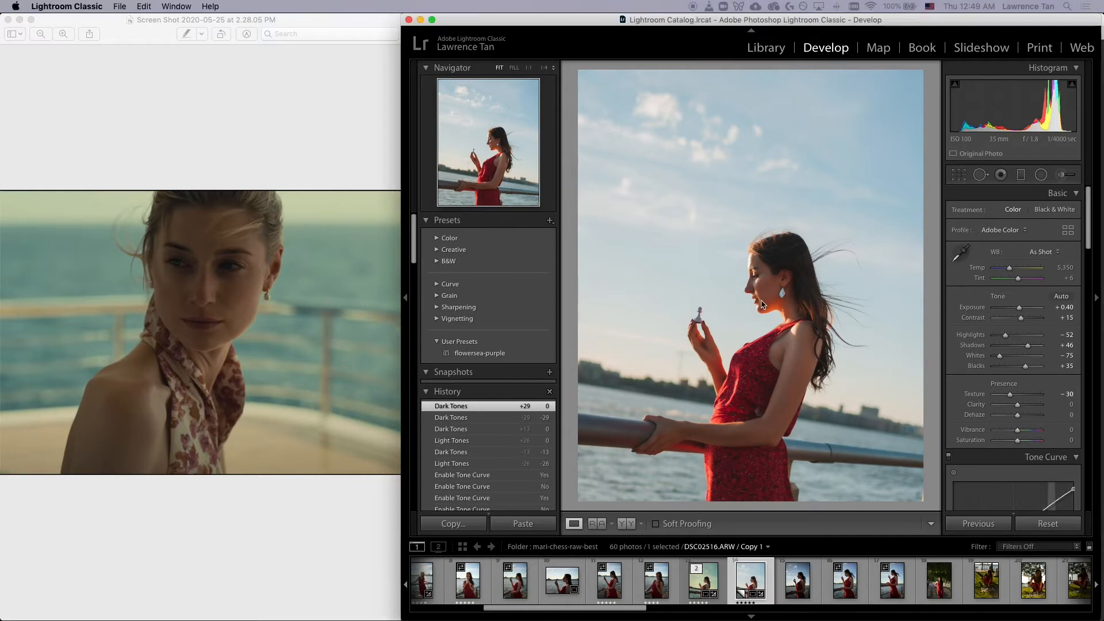
pyautogui.press('\\')
pyautogui.press('\\')
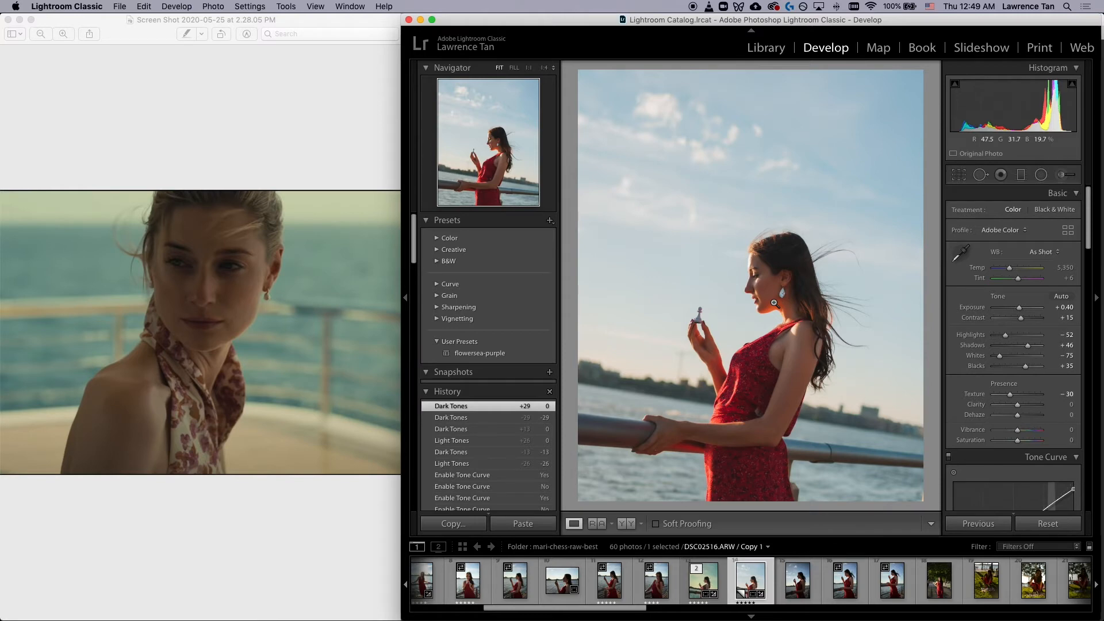
# Step: Paint an adjustment brush mask along the woman's jaw and set its Saturation to -20
pyautogui.click(774, 303)
pyautogui.click(1063, 175)
pyautogui.scroll(5, 765, 314)
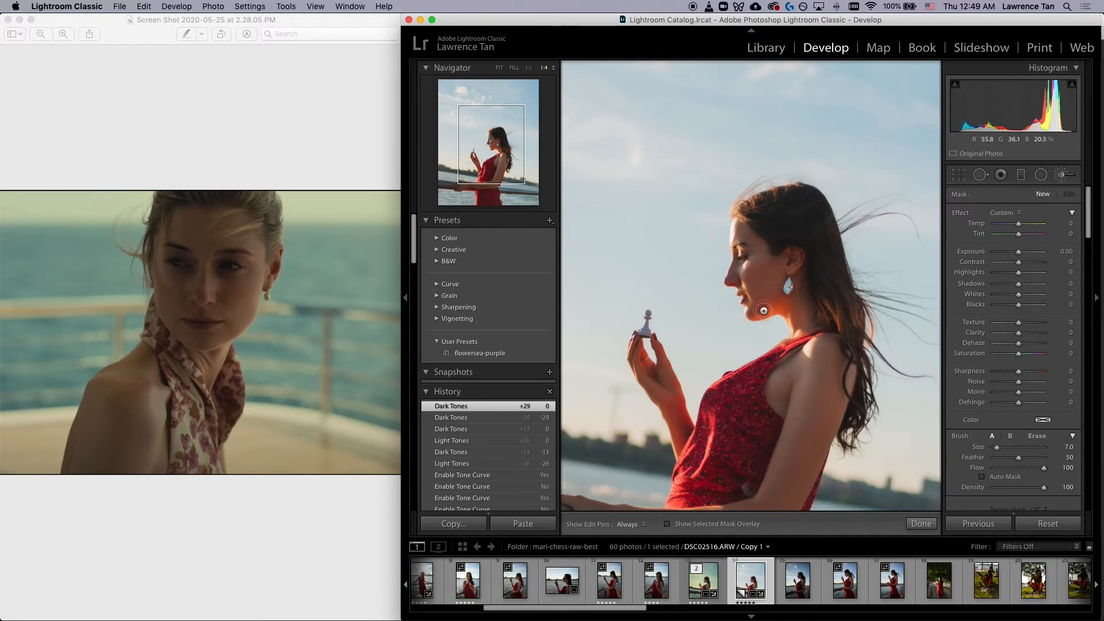
pyautogui.scroll(-2, 763, 311)
pyautogui.press('h')
pyautogui.moveTo(777, 309); pyautogui.dragTo(783, 304)
pyautogui.press('o')
pyautogui.moveTo(1018, 353); pyautogui.dragTo(1012, 355)
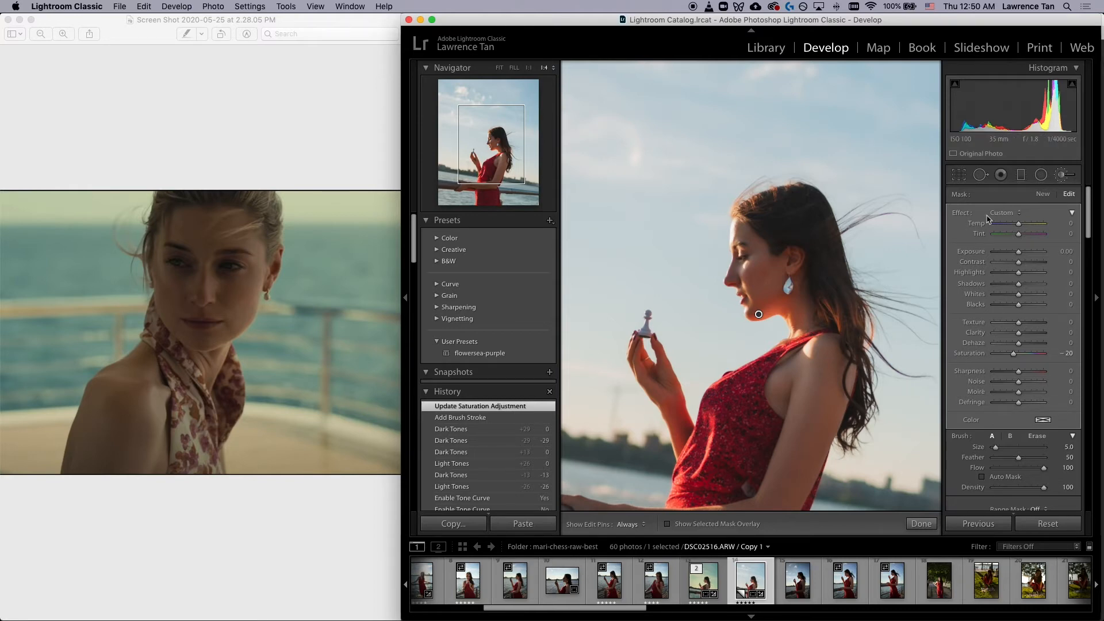
pyautogui.click(1066, 174)
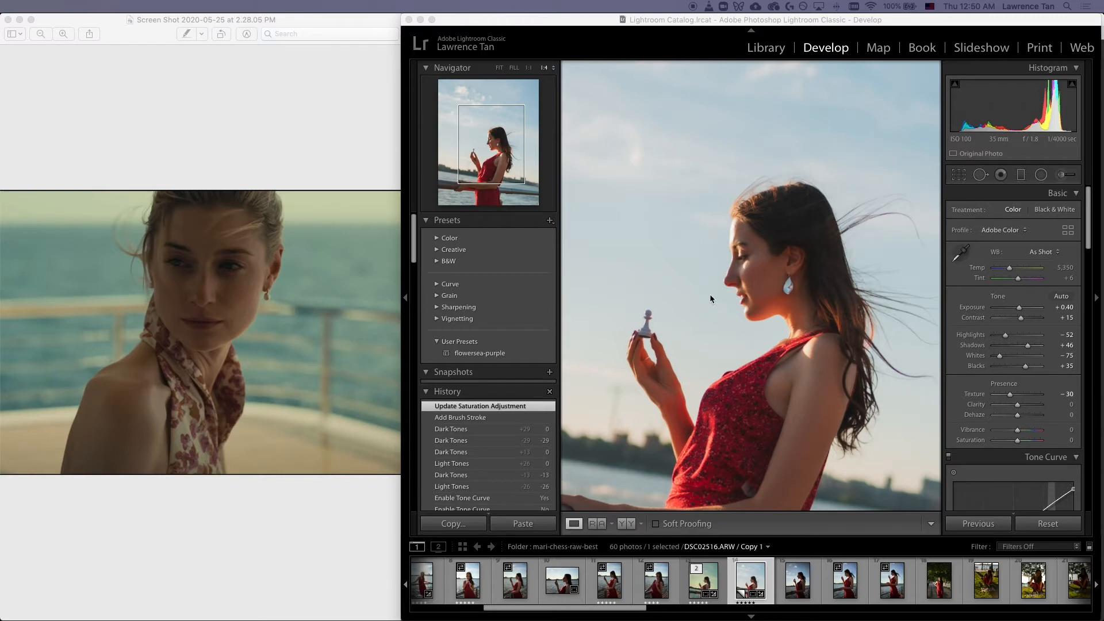
# Step: Mute the red dress by setting the Red color's Saturation to -60 and Luminance to +45
pyautogui.click(862, 345)
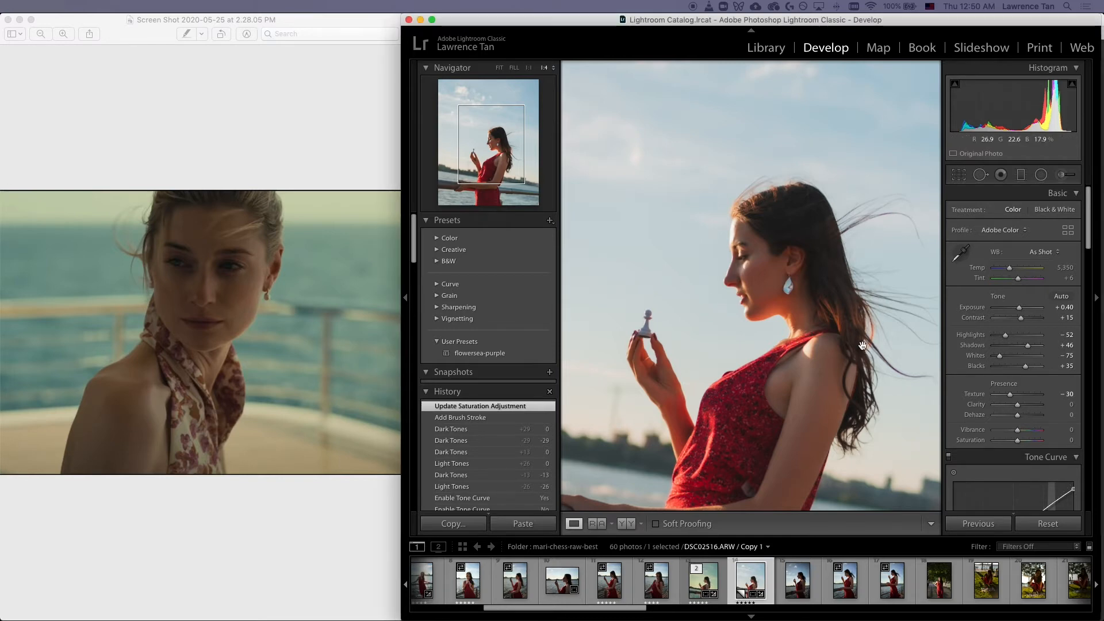
pyautogui.click(862, 345)
pyautogui.press('super+minus')
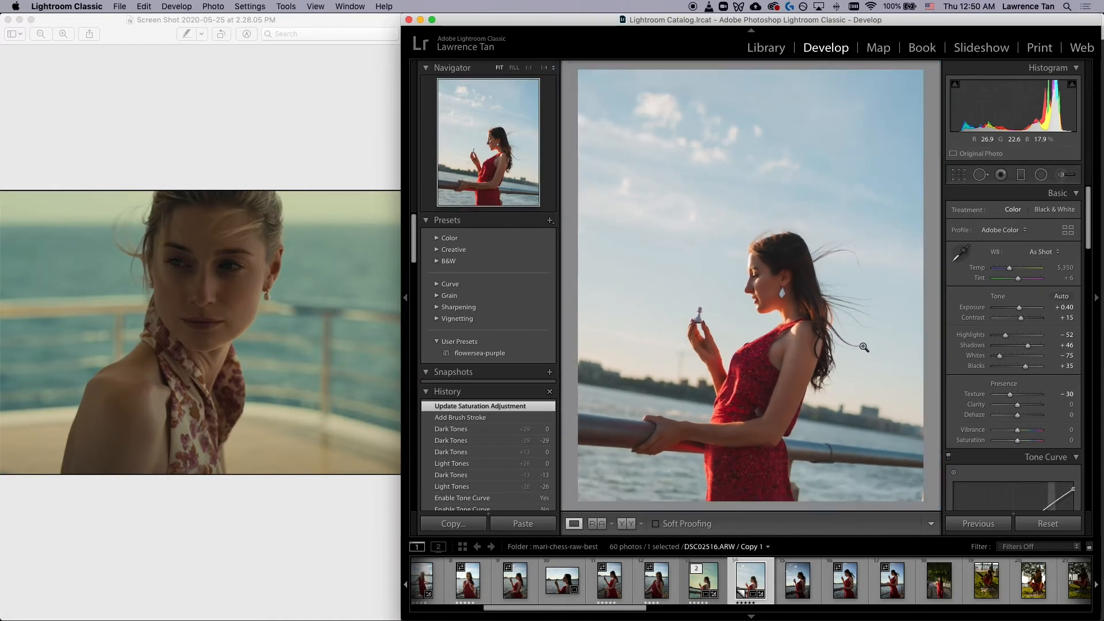
pyautogui.scroll(-10, 948, 394)
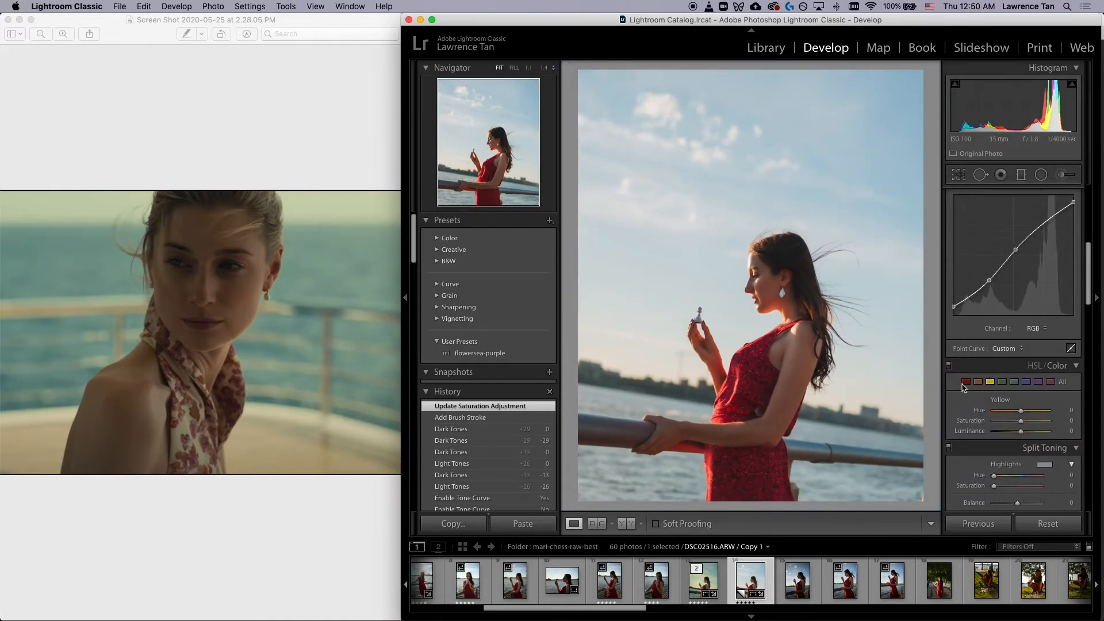
pyautogui.click(965, 382)
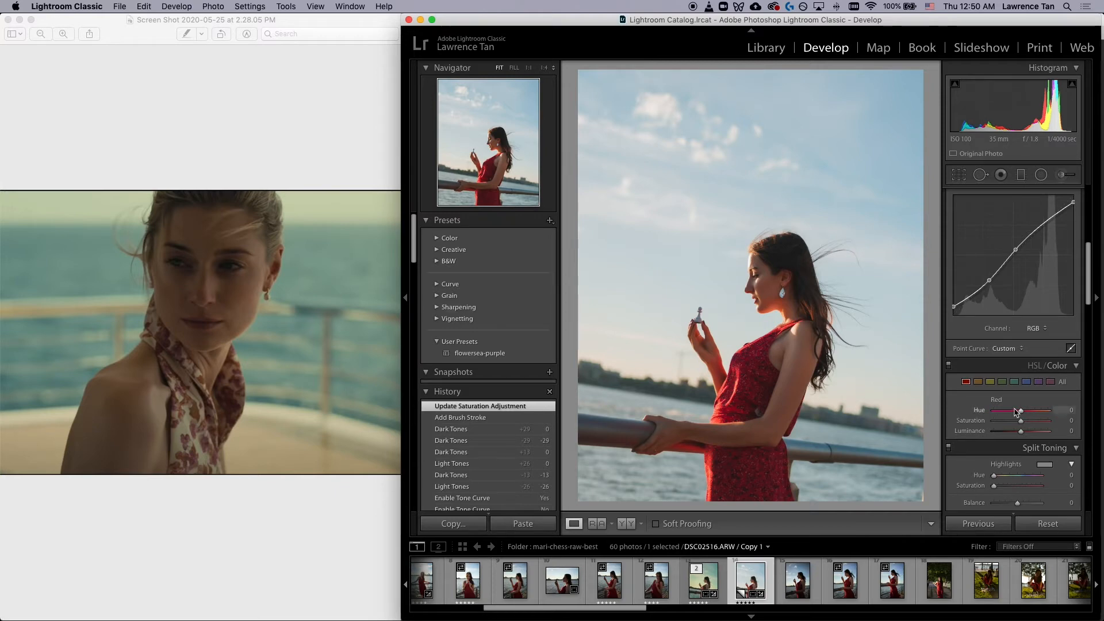
pyautogui.moveTo(1021, 423); pyautogui.dragTo(1006, 426)
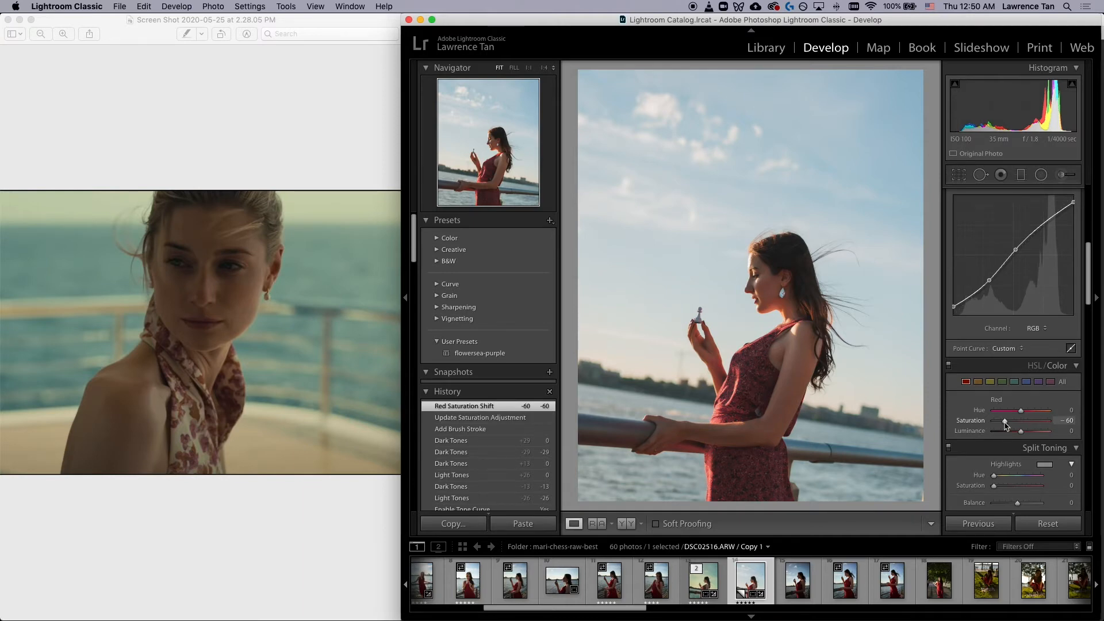
pyautogui.moveTo(1023, 433); pyautogui.dragTo(1033, 434)
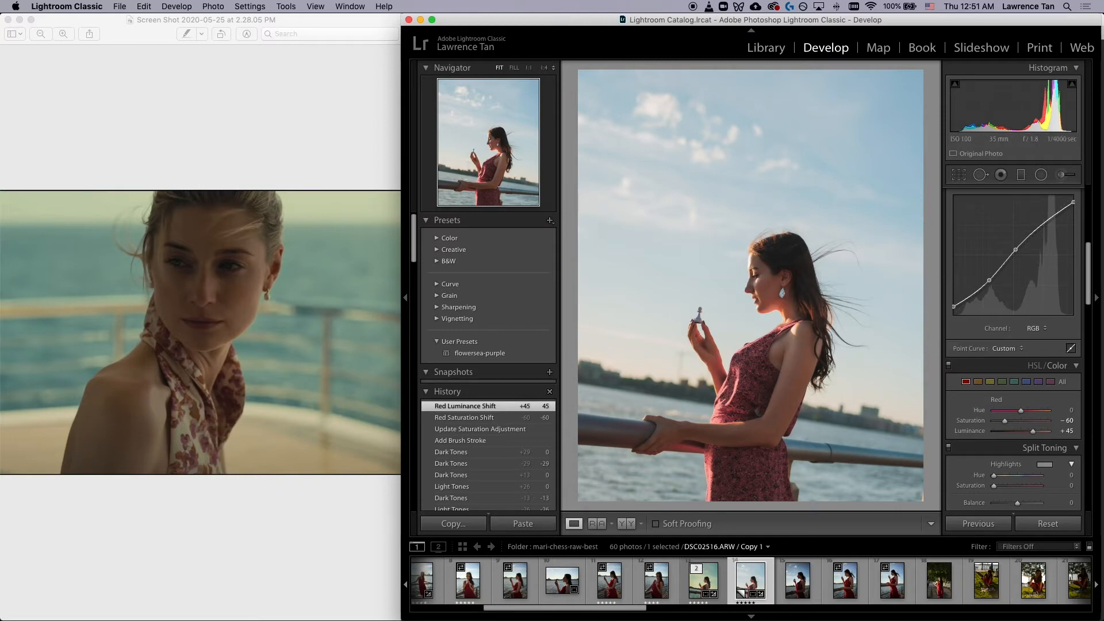
# Step: Match the skin tone to the reference still by setting the Orange color's Hue to +27, Saturation to -29 and Luminance to +28
pyautogui.press('super+Tab')
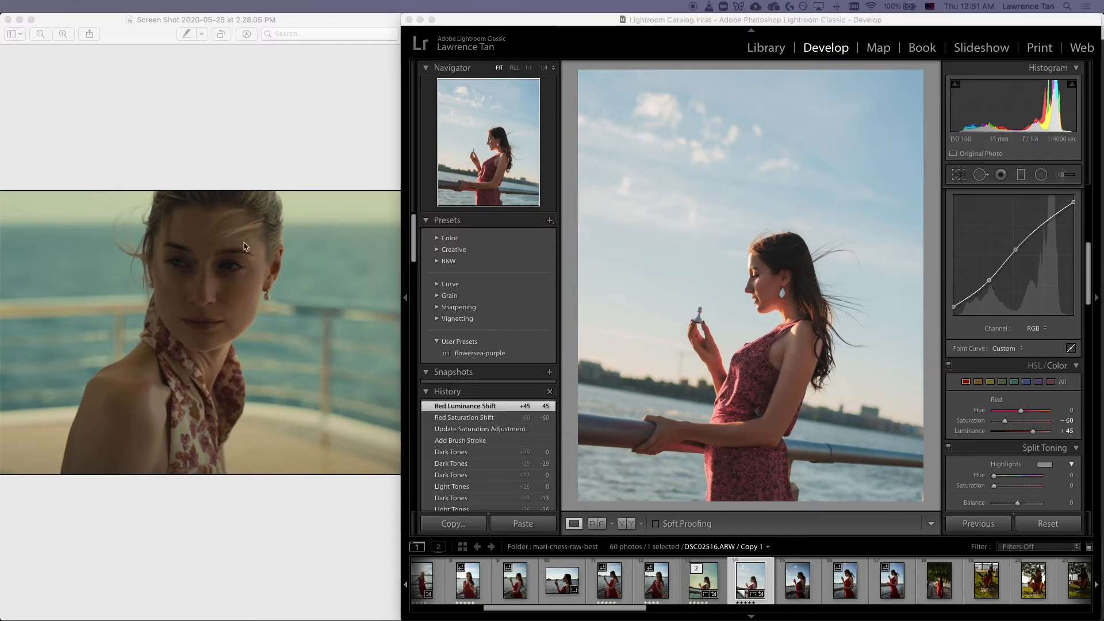
pyautogui.click(978, 382)
pyautogui.scroll(-1, 975, 396)
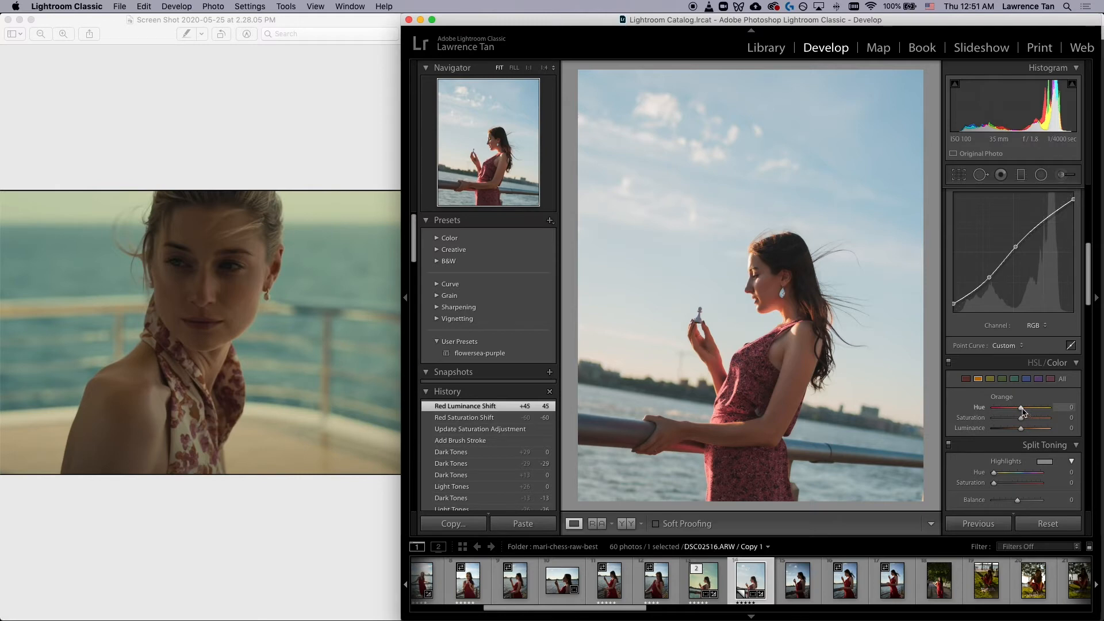
pyautogui.moveTo(1022, 412); pyautogui.dragTo(1031, 412)
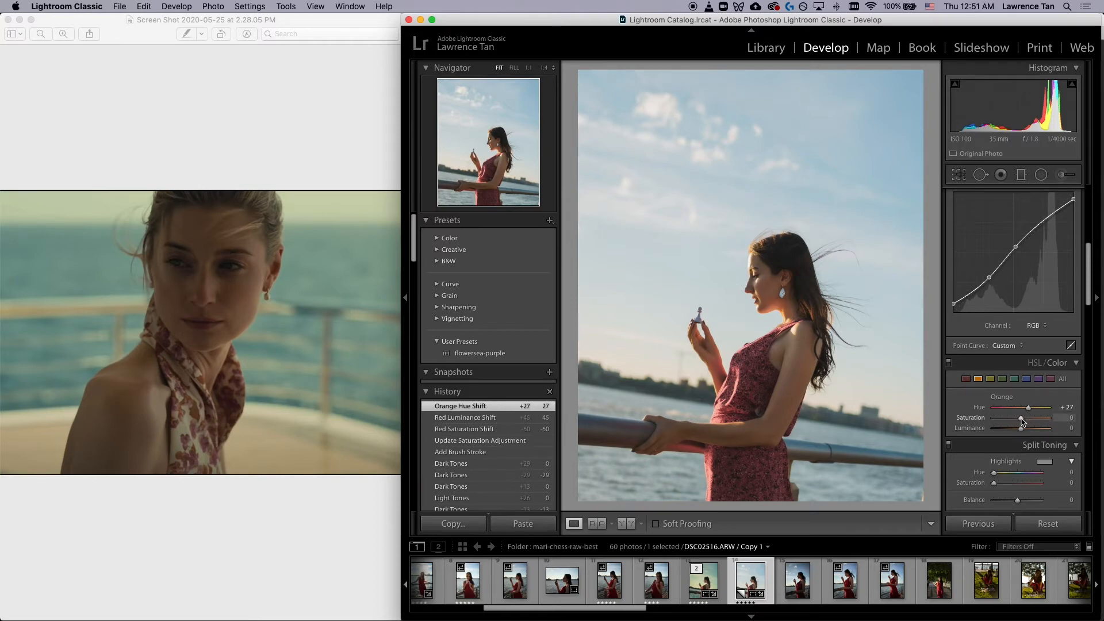
pyautogui.moveTo(1021, 420); pyautogui.dragTo(1013, 419)
pyautogui.moveTo(1013, 420); pyautogui.dragTo(1029, 432)
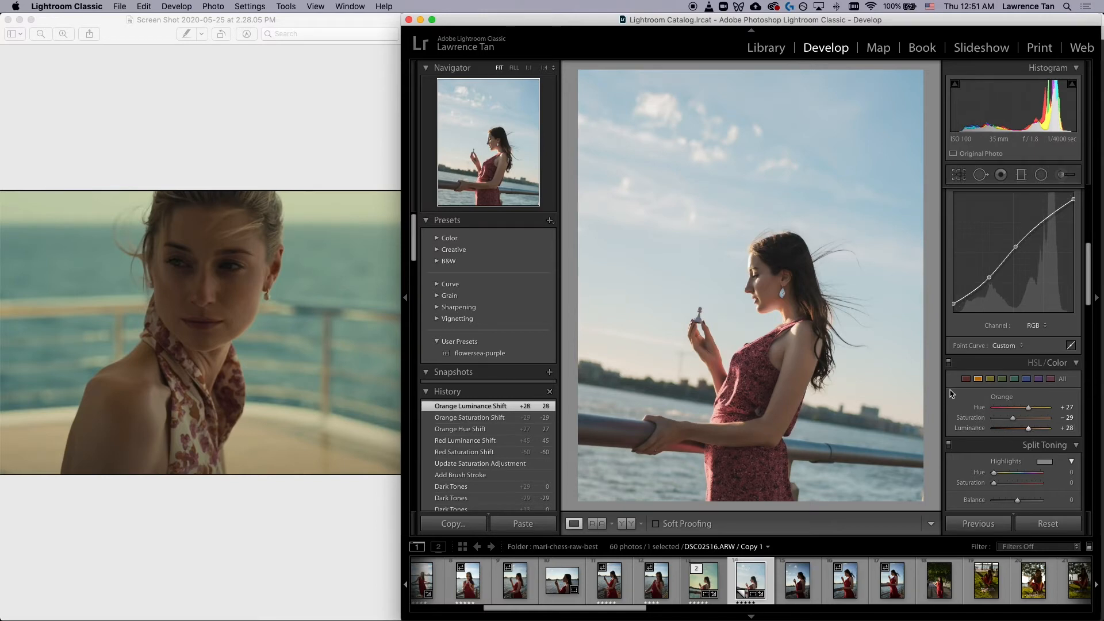
pyautogui.scroll(-1, 972, 390)
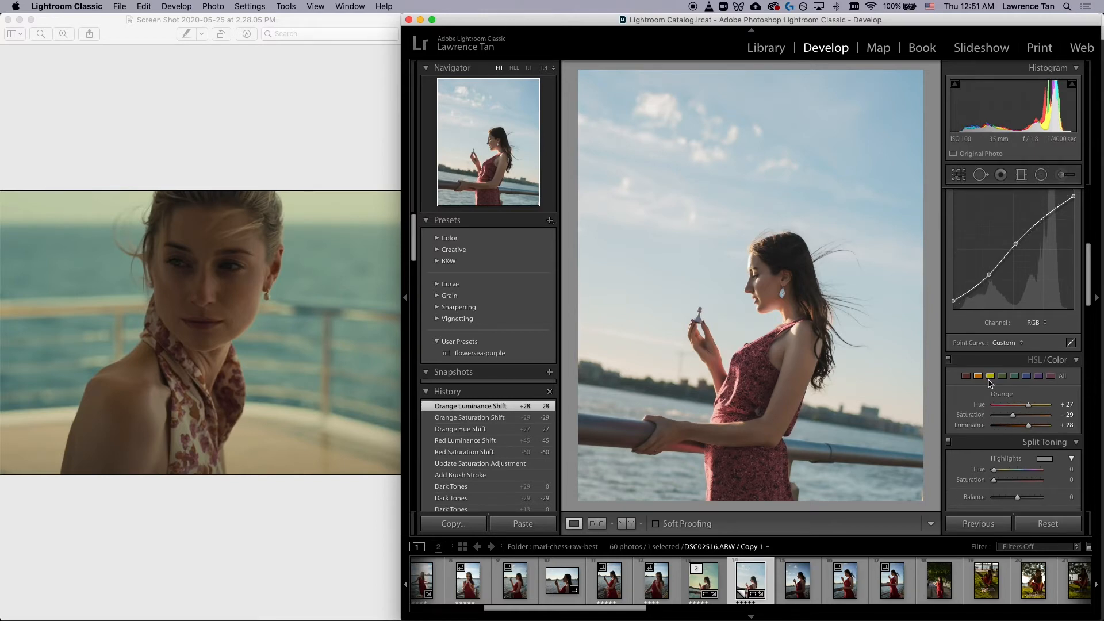
# Step: Desaturate the yellows in the photo by setting the Yellow color's Saturation to -59
pyautogui.scroll(1, 998, 391)
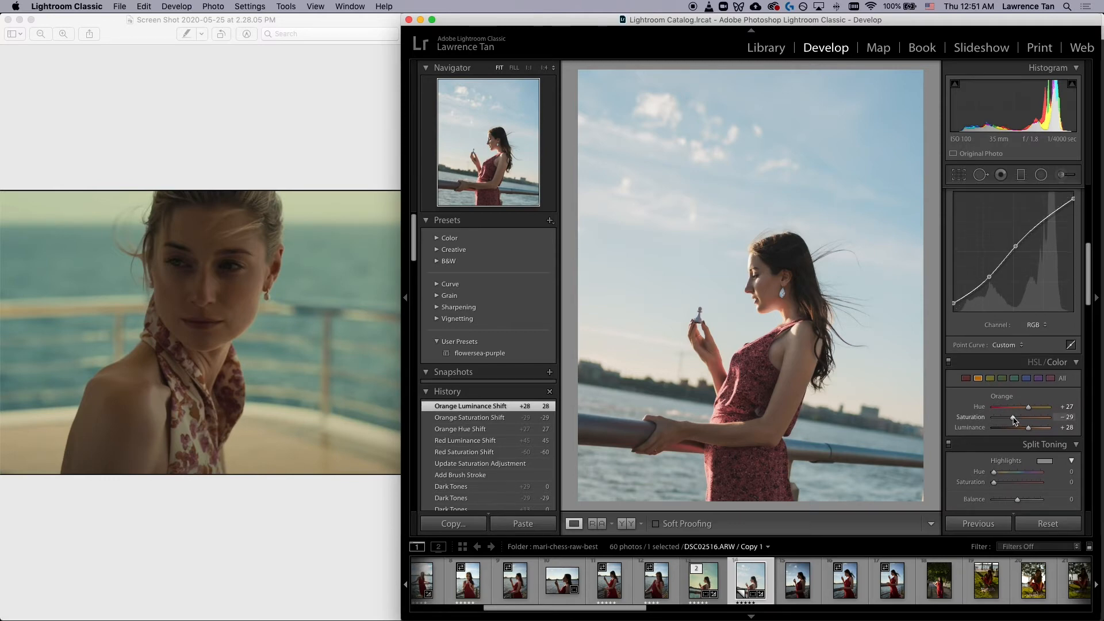
pyautogui.scroll(-1, 1013, 421)
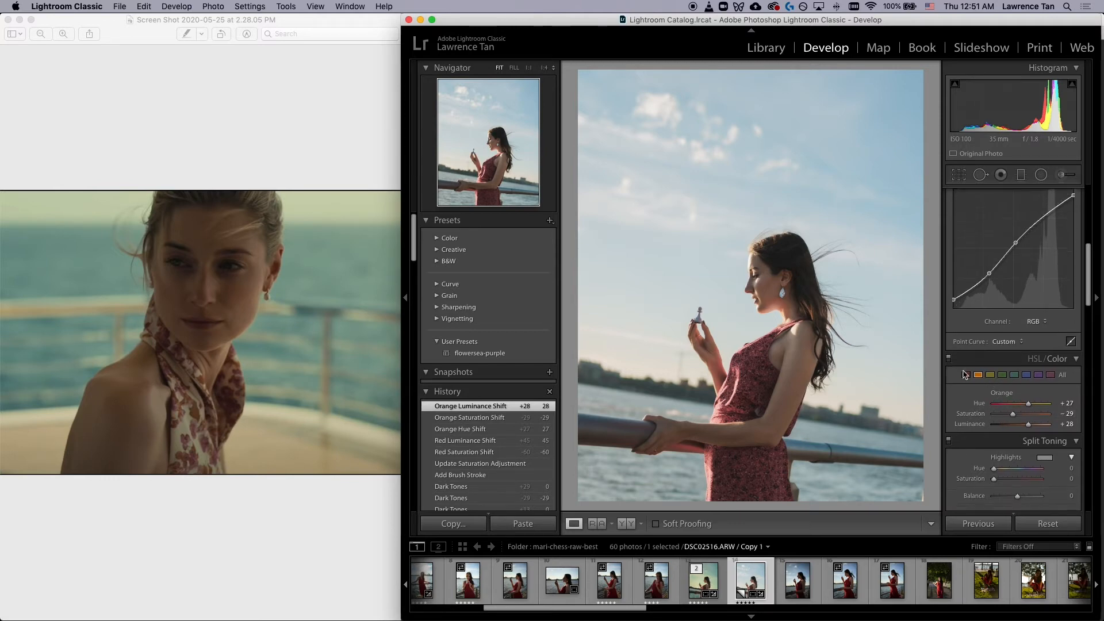
pyautogui.press('super+Tab')
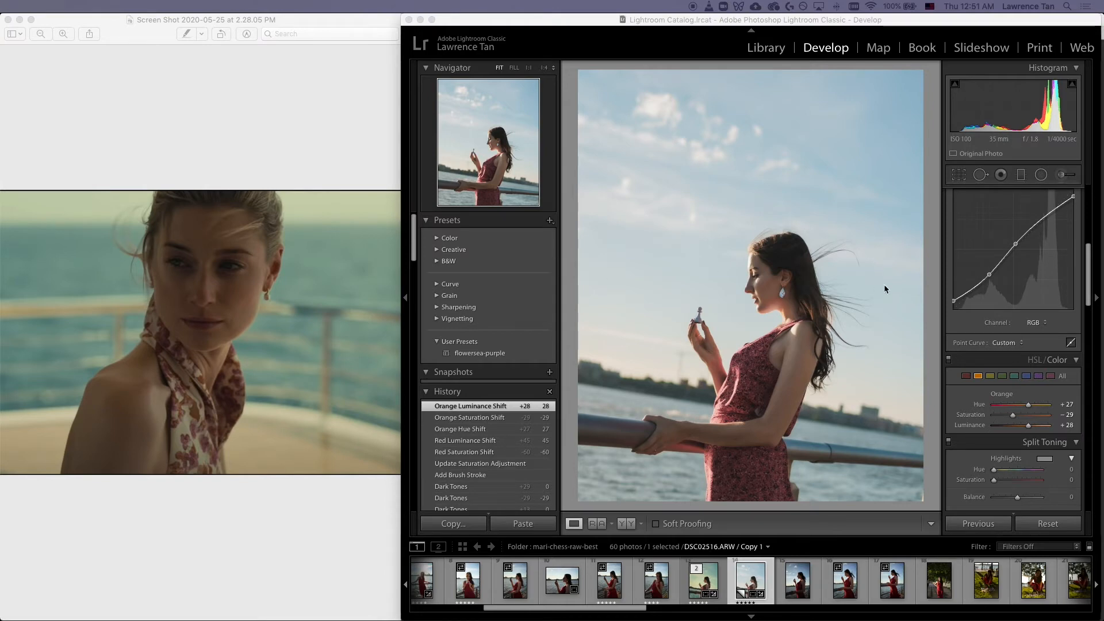
pyautogui.click(990, 376)
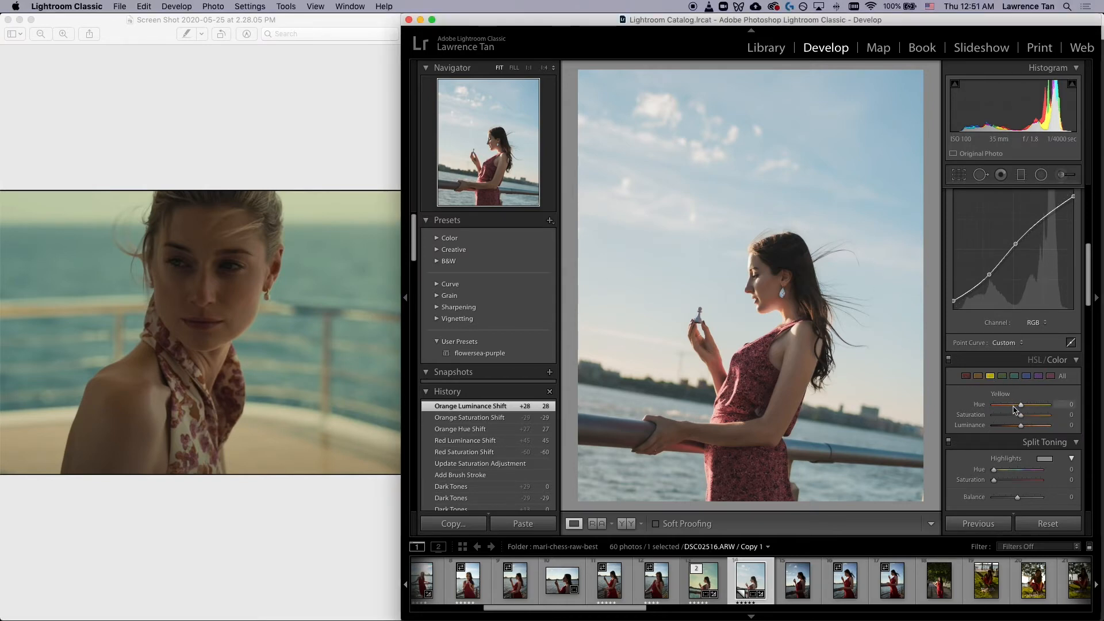
pyautogui.moveTo(1022, 418)
pyautogui.mouseDown()
pyautogui.moveTo(996, 419)
pyautogui.moveTo(1035, 419)
pyautogui.moveTo(974, 418)
pyautogui.moveTo(1019, 418)
pyautogui.mouseUp()
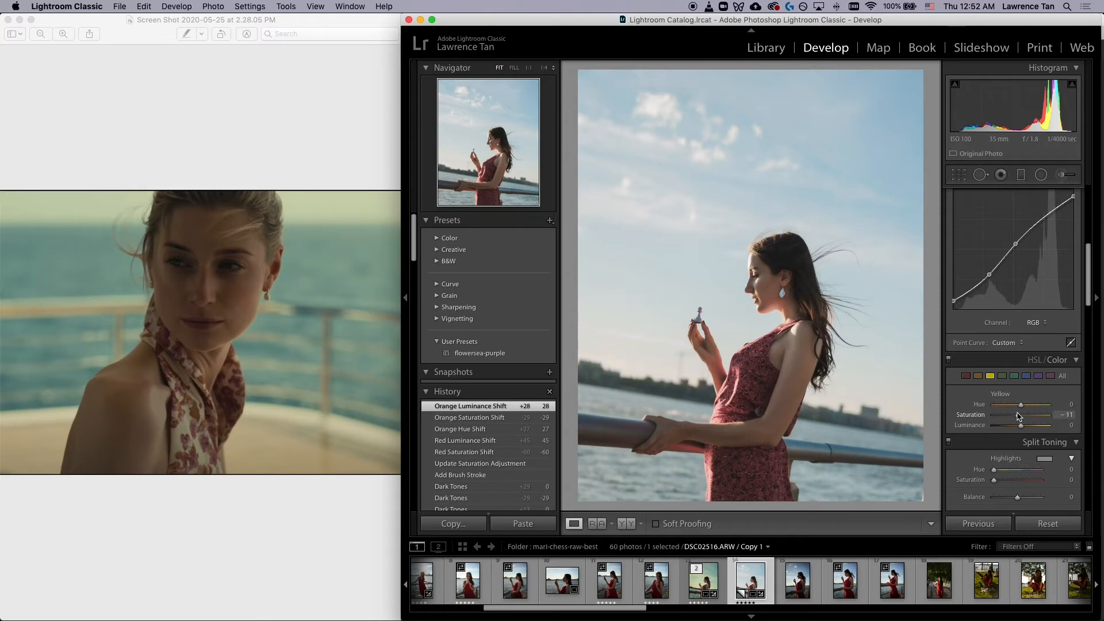
pyautogui.scroll(5, 1014, 411)
pyautogui.scroll(2, 1013, 405)
pyautogui.scroll(-6, 1013, 407)
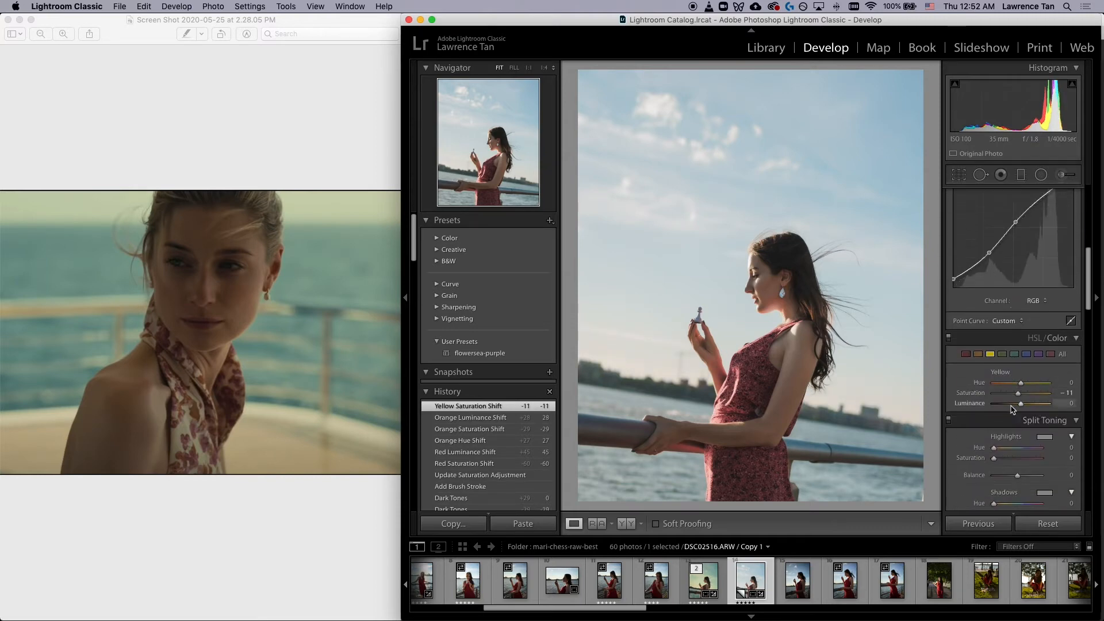
pyautogui.scroll(1, 979, 414)
pyautogui.moveTo(1017, 373)
pyautogui.mouseDown()
pyautogui.moveTo(1003, 375)
pyautogui.moveTo(1019, 376)
pyautogui.mouseUp()
pyautogui.moveTo(1014, 375); pyautogui.dragTo(1003, 375)
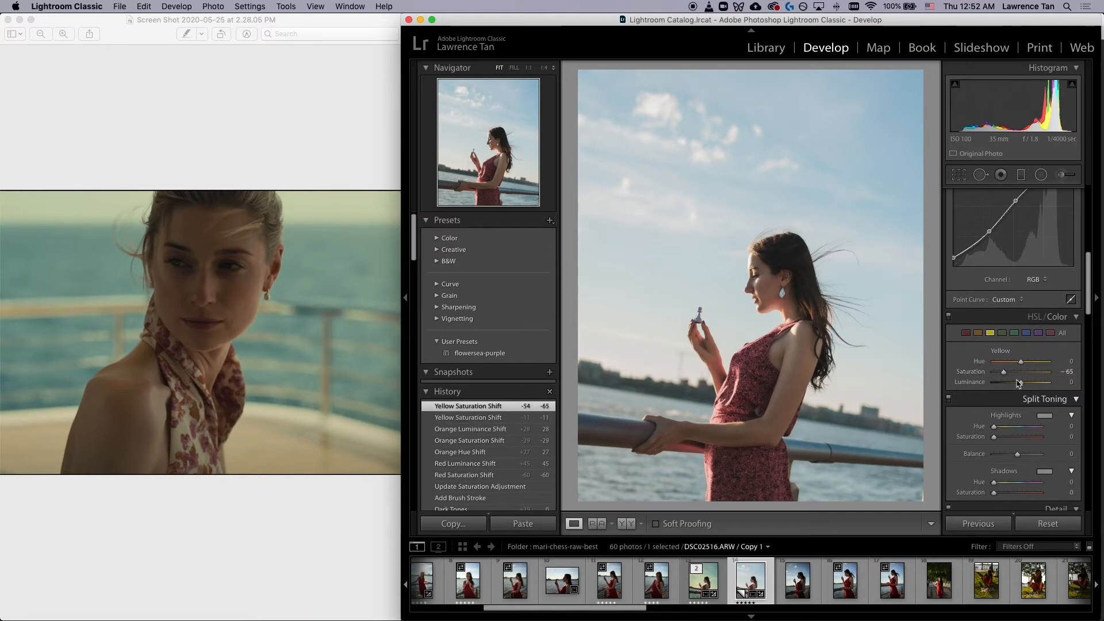
pyautogui.moveTo(1003, 374); pyautogui.dragTo(1007, 375)
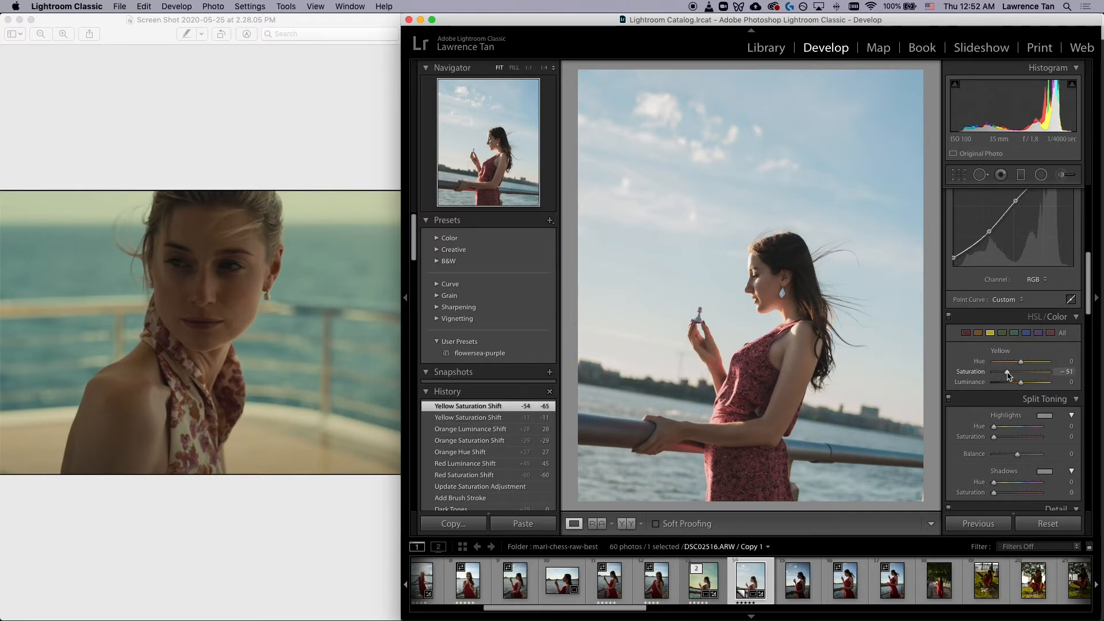
pyautogui.moveTo(1008, 375); pyautogui.dragTo(1005, 375)
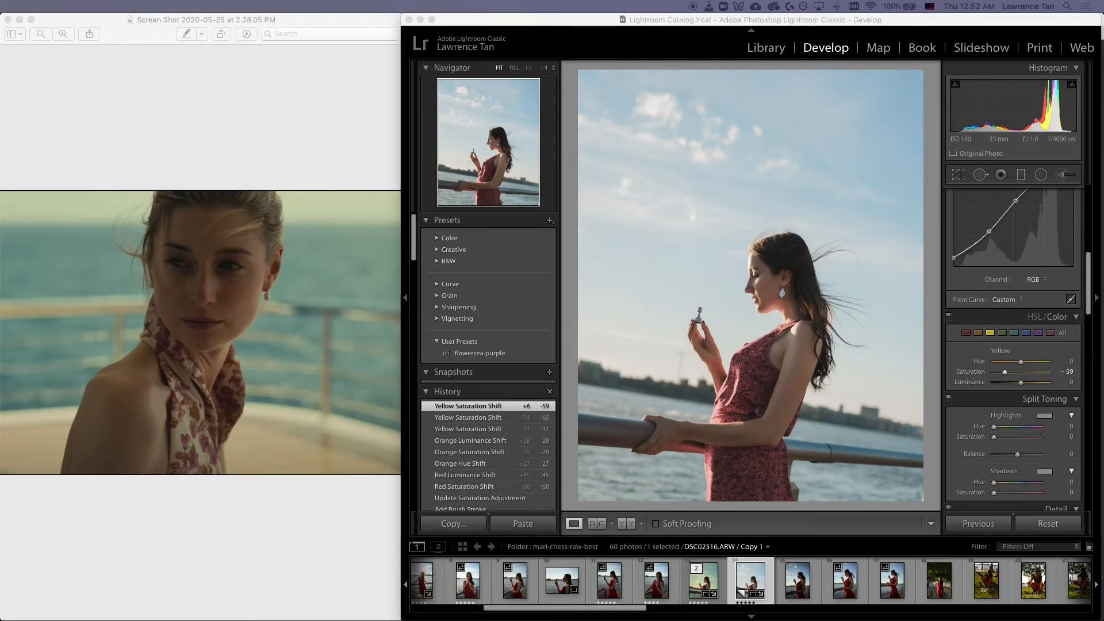
# Step: Push the sky and water toward teal by setting the Aqua color's Hue to -10, Saturation to +100 and Luminance to +52
pyautogui.click(1020, 344)
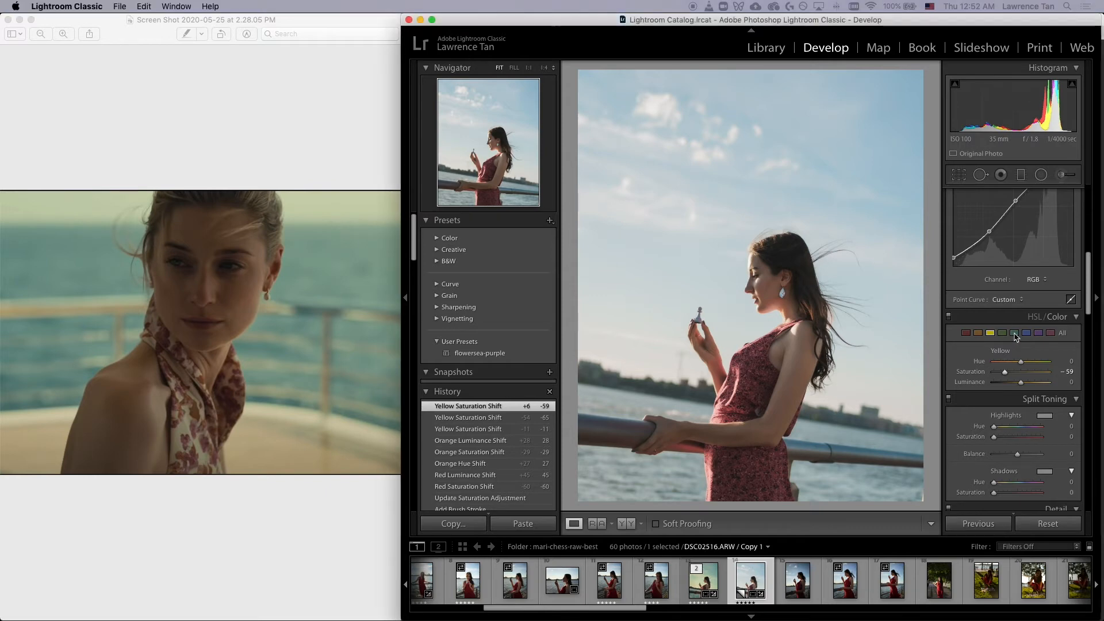
pyautogui.click(1015, 335)
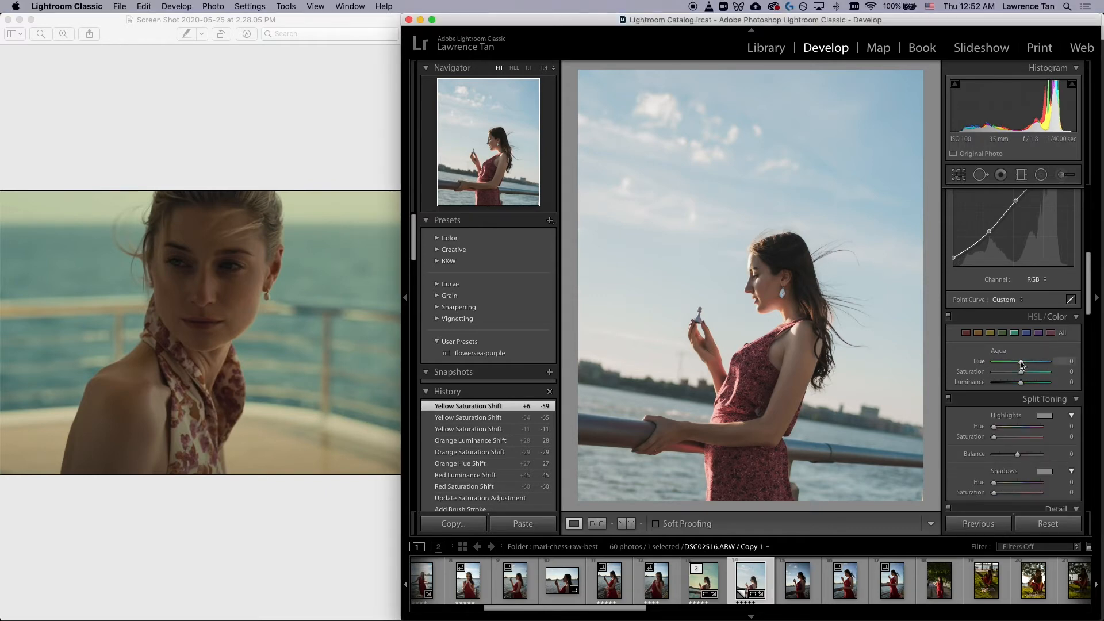
pyautogui.click(1070, 361)
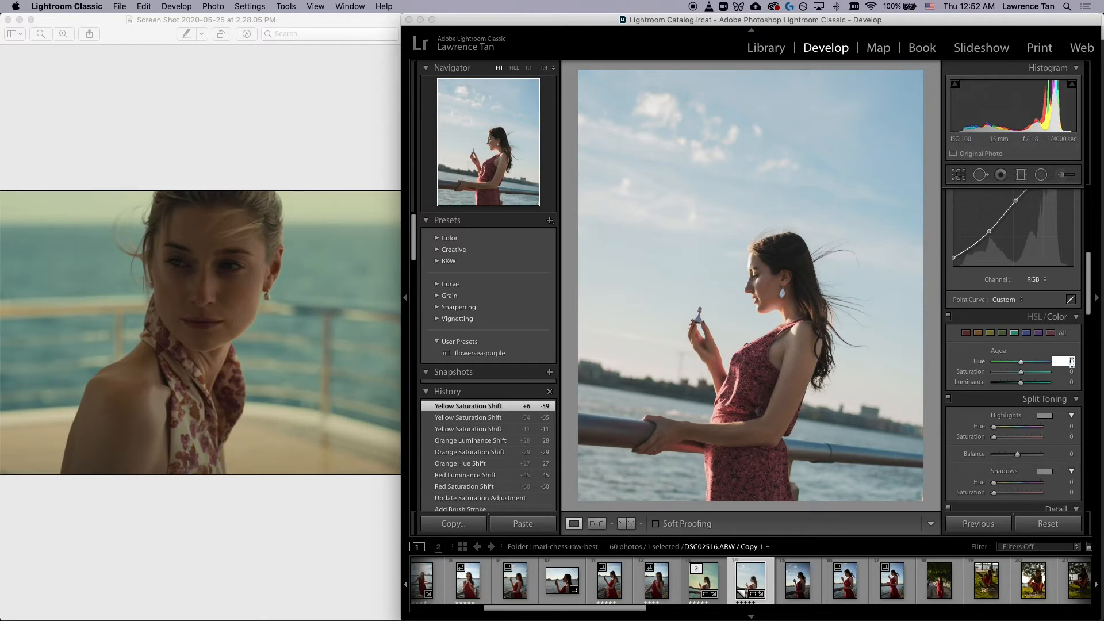
pyautogui.write('-10')
pyautogui.press('Return')
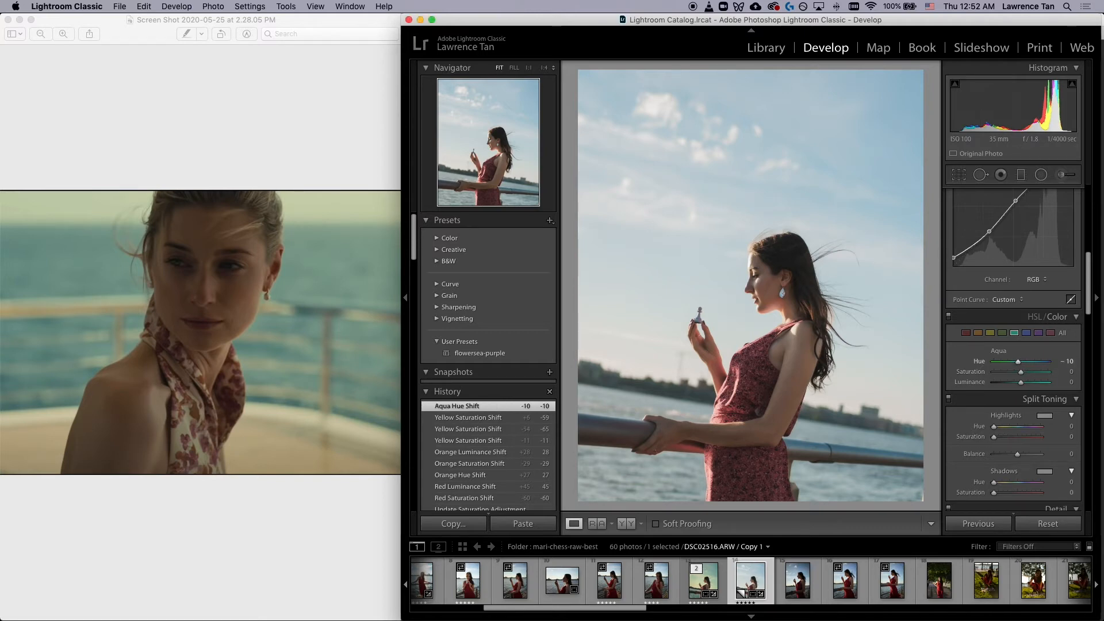
pyautogui.click(1073, 371)
pyautogui.write('100')
pyautogui.press('Return')
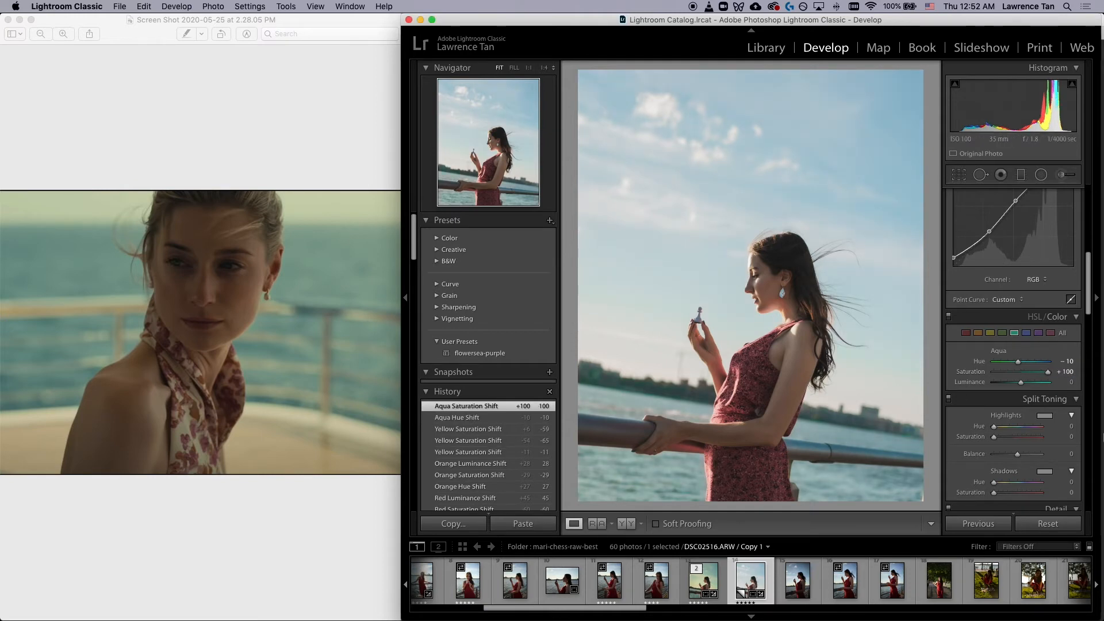
pyautogui.click(1068, 381)
pyautogui.write('52')
pyautogui.press('Return')
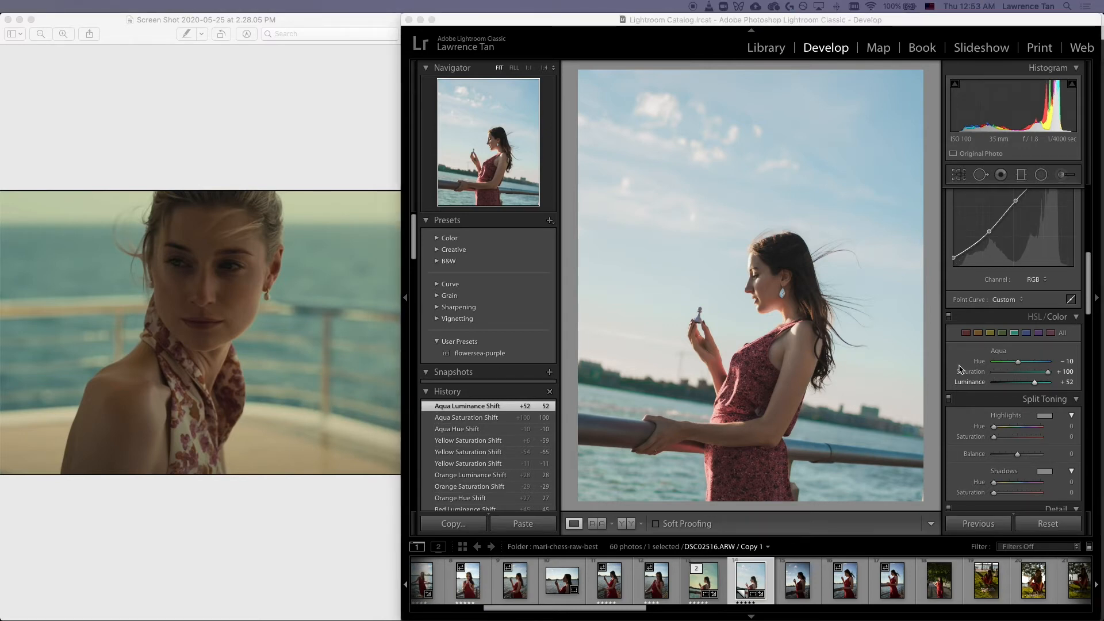
# Step: Tint the highlights yellow-green with Split Toning, setting the Highlights Hue to 60 and Saturation to 75
pyautogui.scroll(-5, 957, 363)
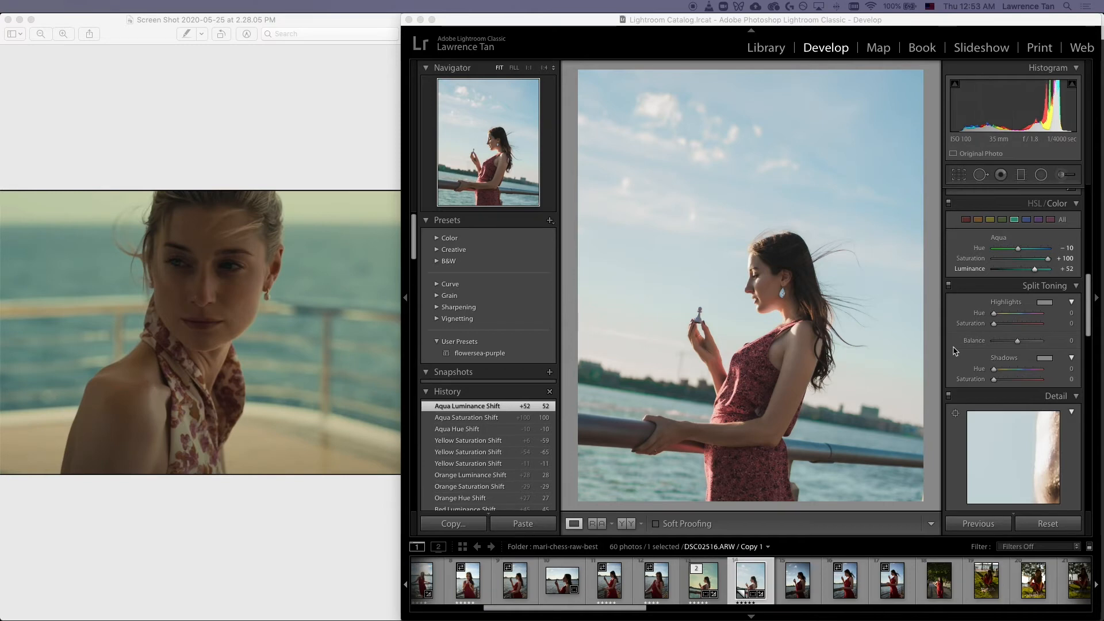
pyautogui.click(1045, 303)
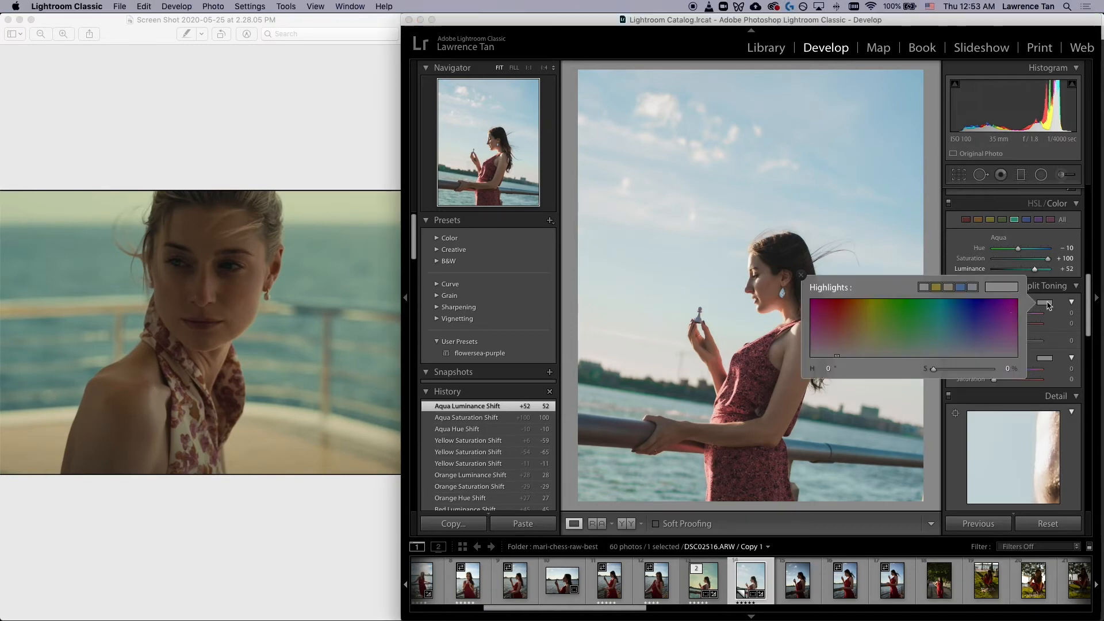
pyautogui.moveTo(869, 336); pyautogui.dragTo(864, 311)
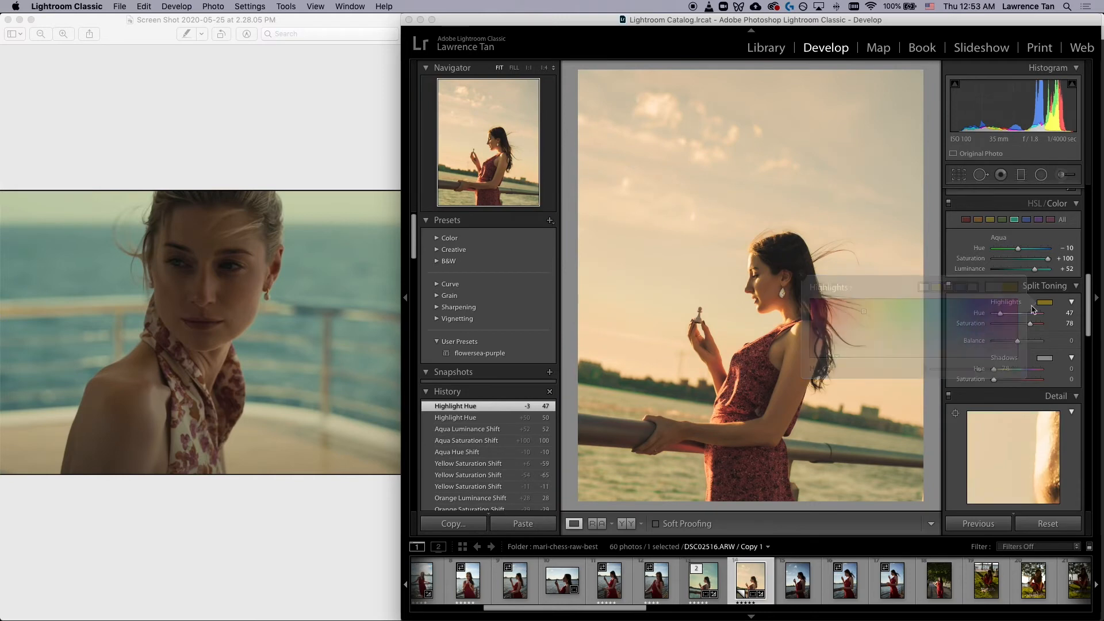
pyautogui.click(1069, 313)
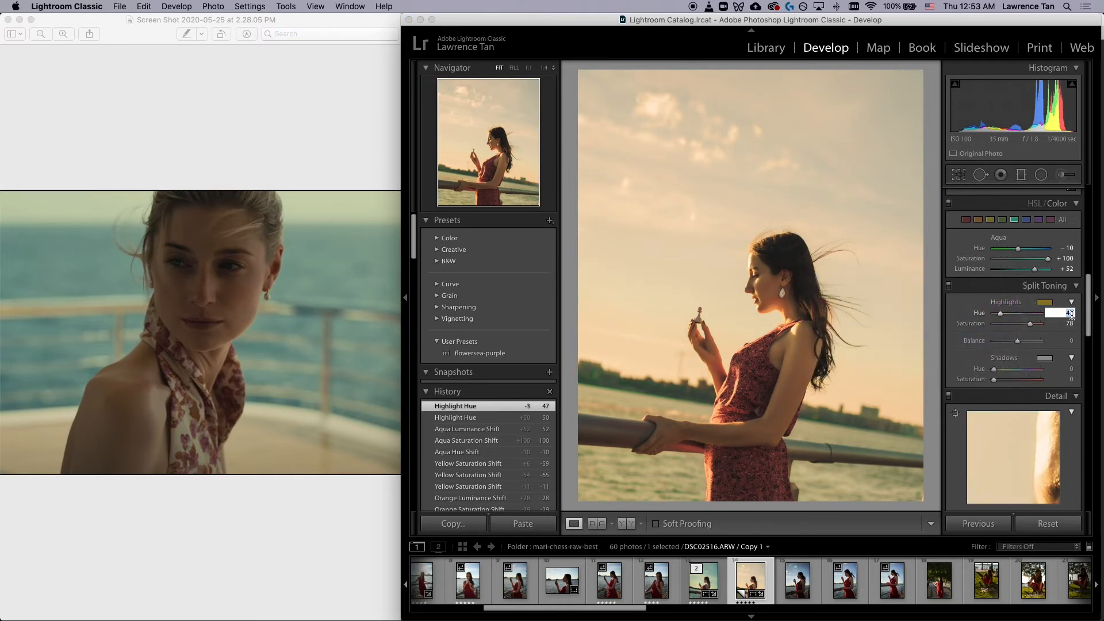
pyautogui.press('Tab')
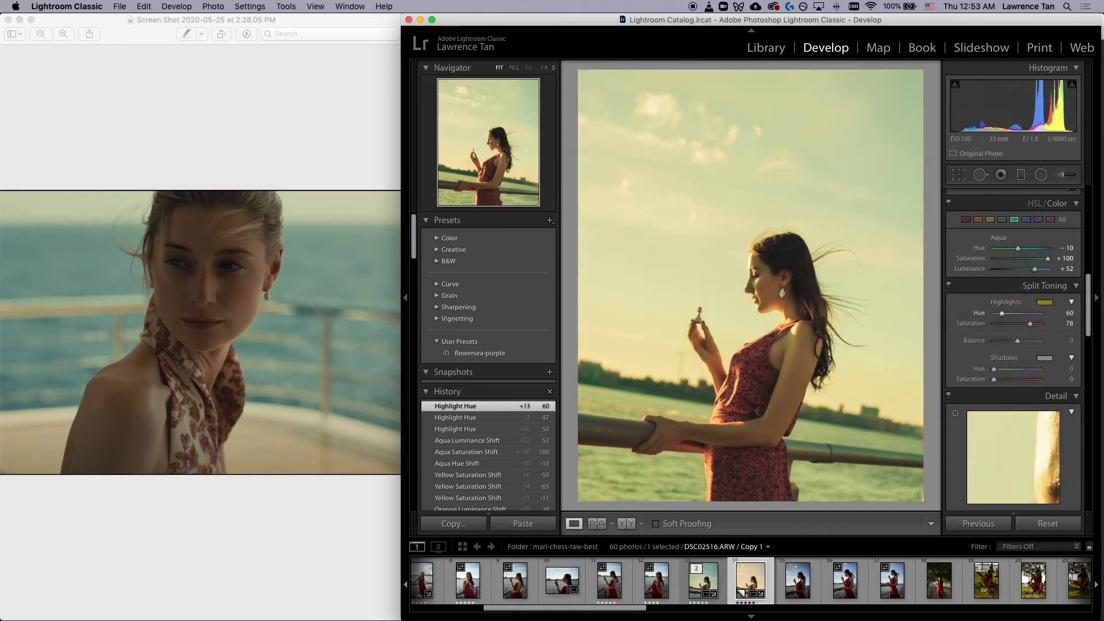
pyautogui.write('75')
pyautogui.press('Return')
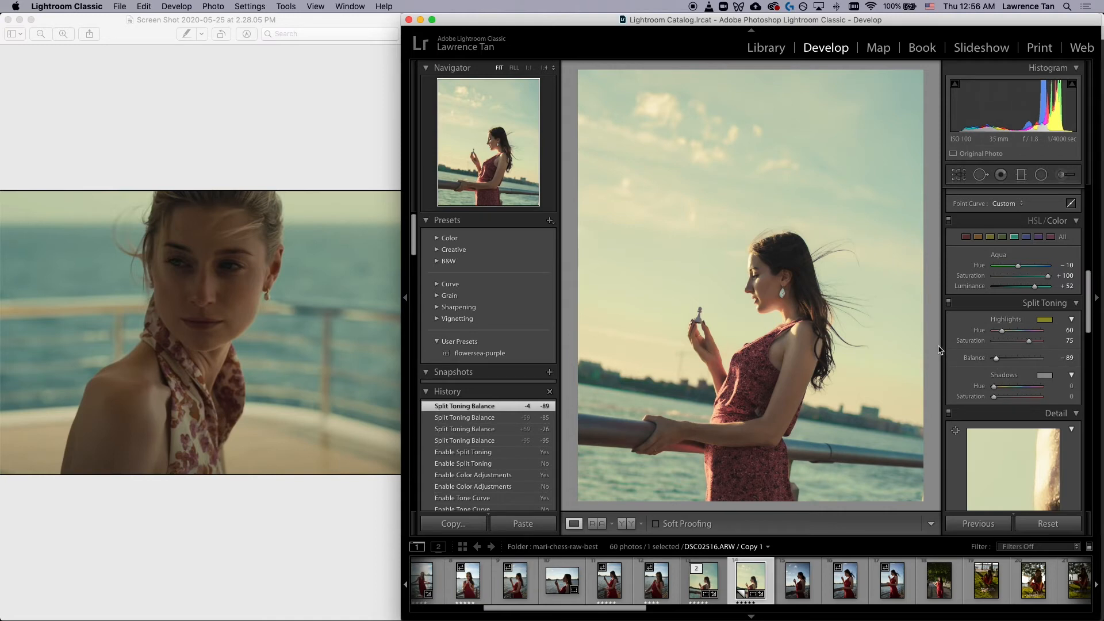
# Step: Compare the current virtual copy with the earlier graded version of the same photo
pyautogui.click(705, 587)
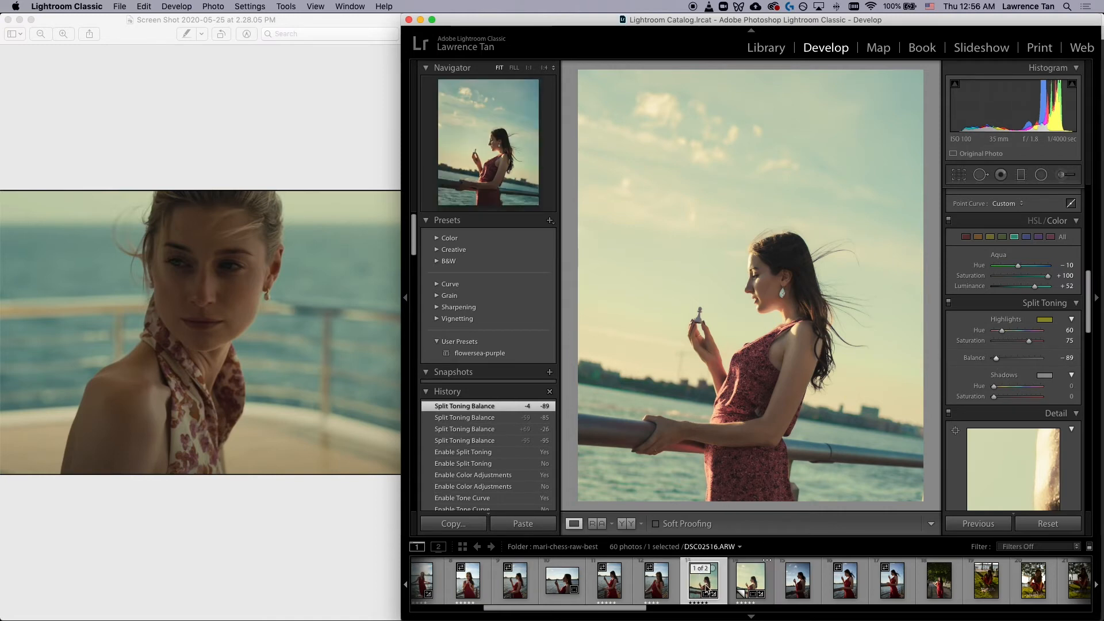
pyautogui.click(751, 582)
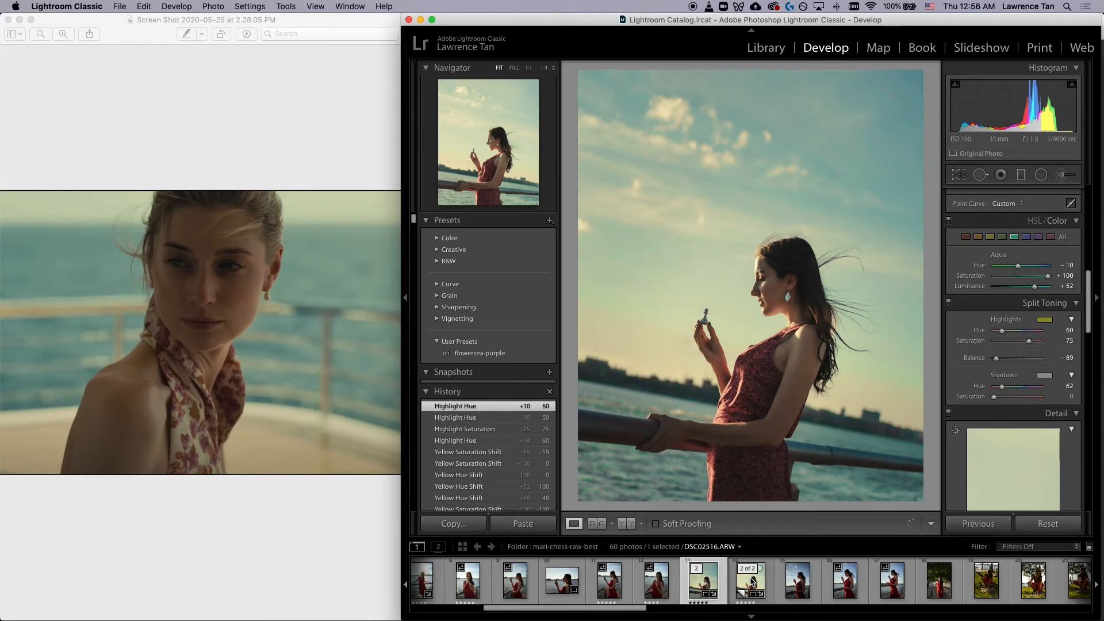
pyautogui.click(751, 581)
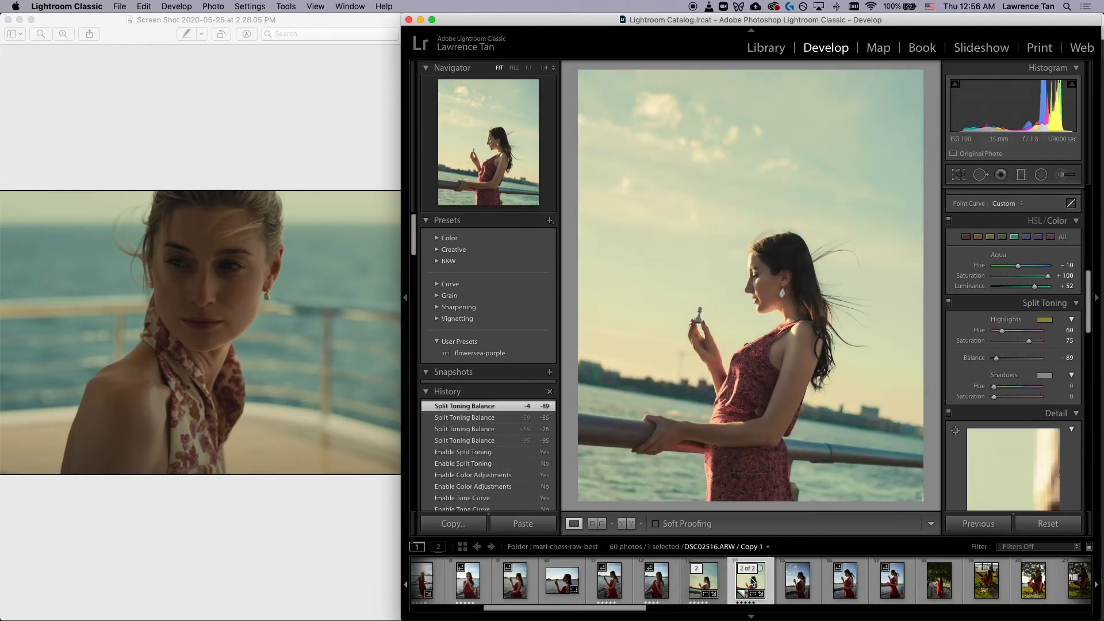
# Step: Switch the Tone Curve from point editing to the parametric Region adjustments
pyautogui.scroll(5, 981, 334)
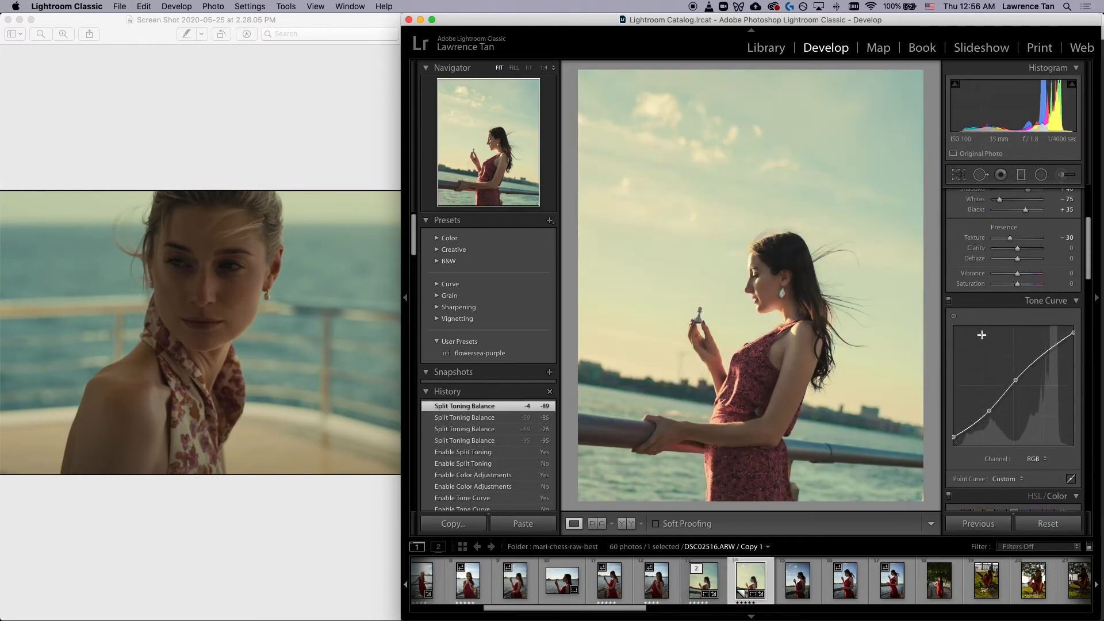
pyautogui.scroll(-3, 981, 335)
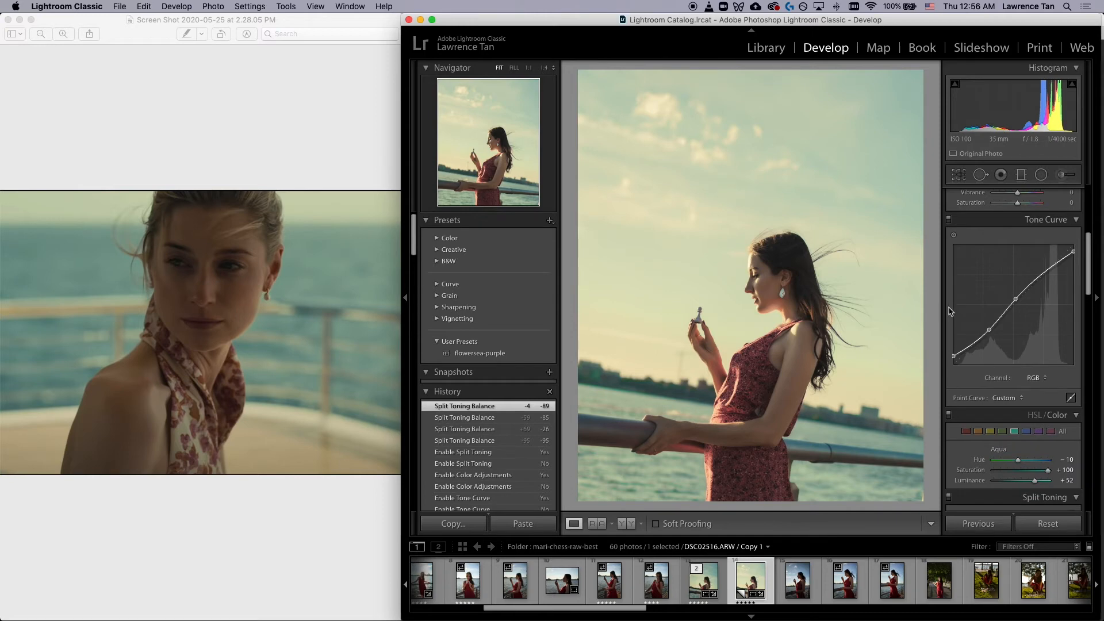
pyautogui.click(1073, 398)
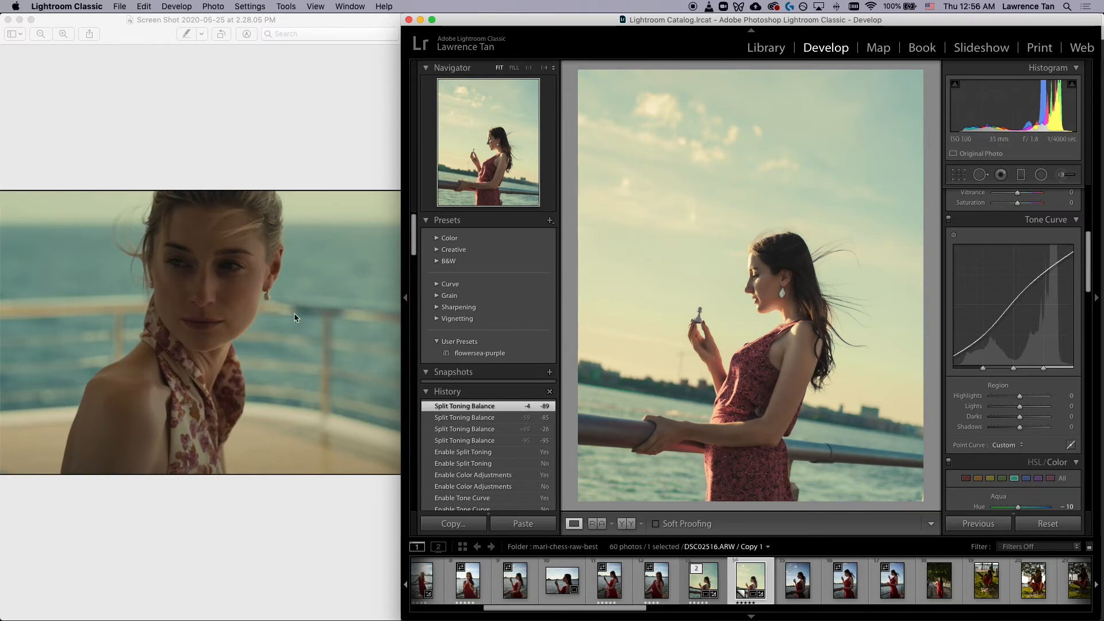
# Step: Try readjusting the skin tone with the Orange color's Saturation
pyautogui.scroll(-3, 1024, 500)
pyautogui.click(990, 410)
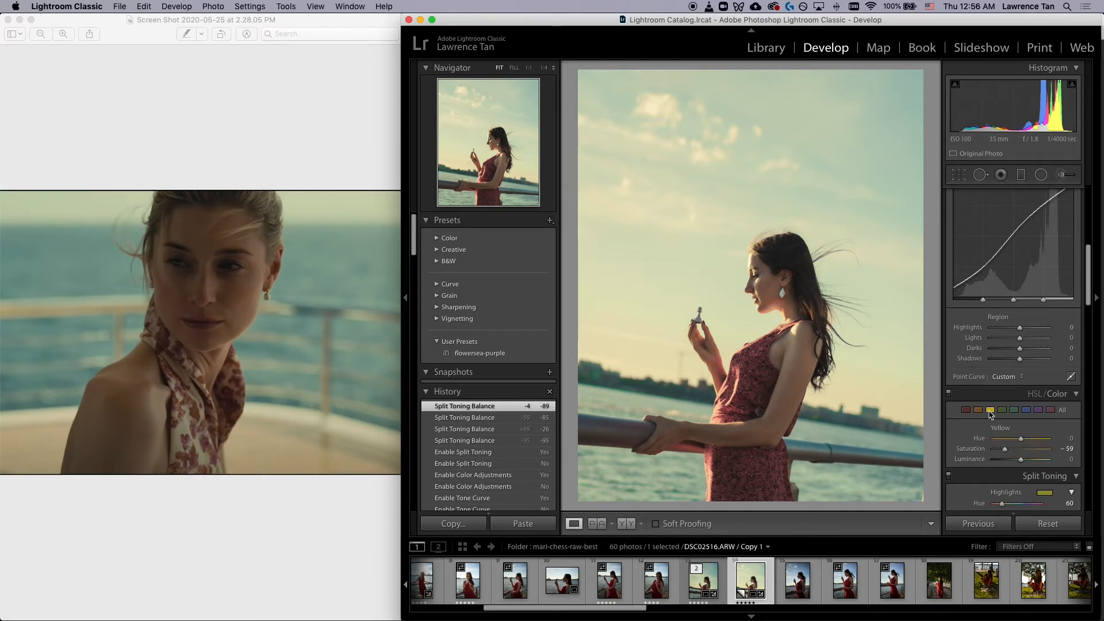
pyautogui.click(978, 410)
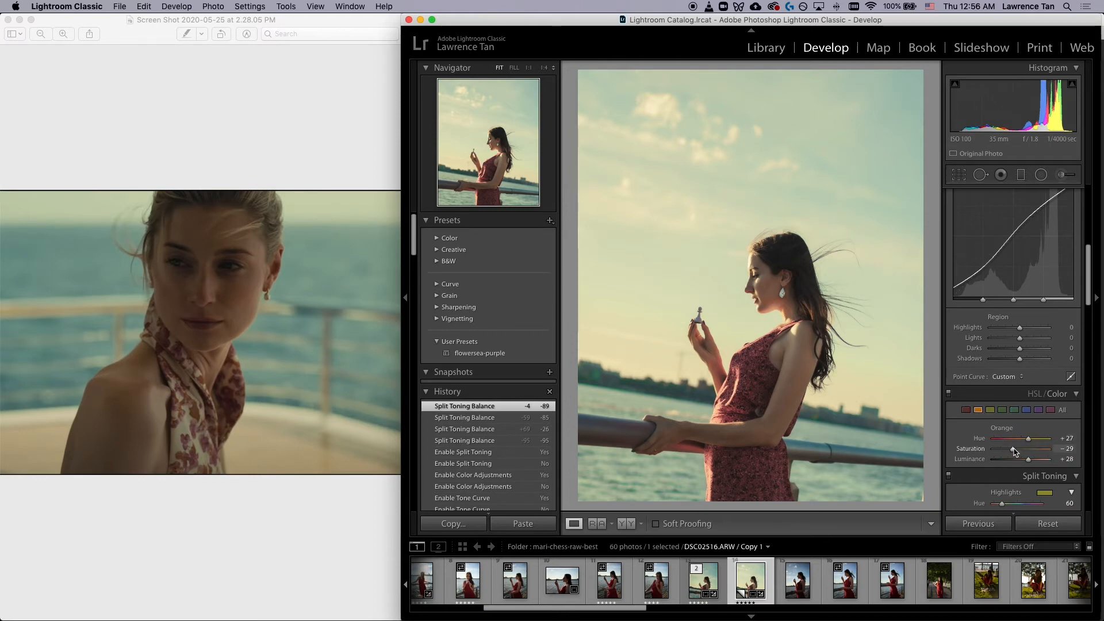
pyautogui.moveTo(1013, 452)
pyautogui.mouseDown()
pyautogui.moveTo(1030, 453)
pyautogui.moveTo(1014, 452)
pyautogui.mouseUp()
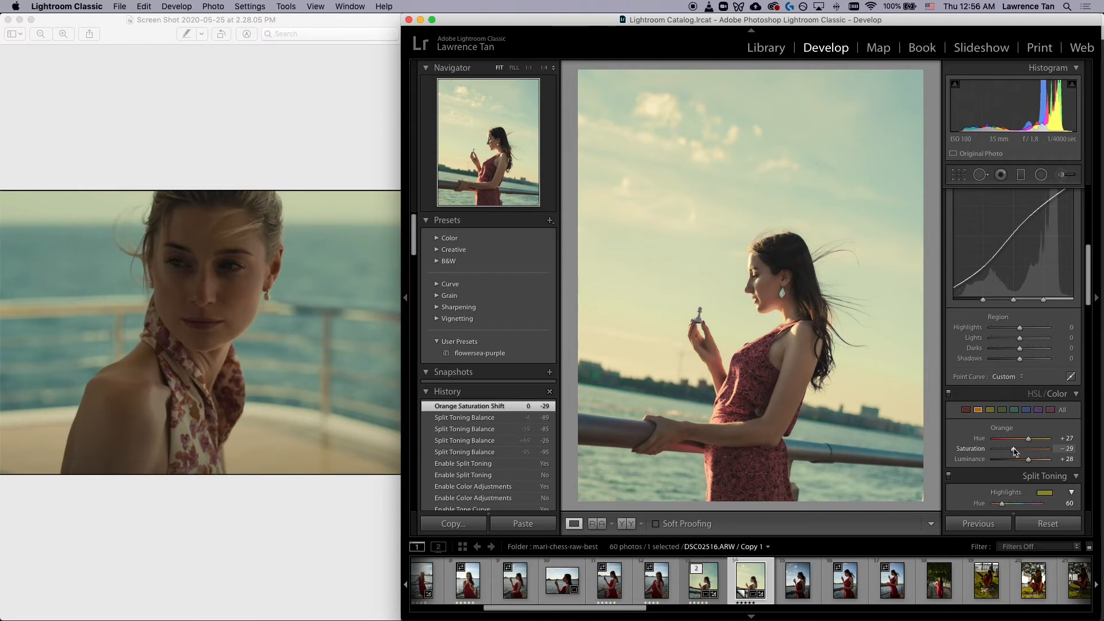
# Step: Lower the Tone Curve's Darks to -15 with targeted adjustment on the woman's arm, and set its Lights to -26
pyautogui.scroll(3, 946, 336)
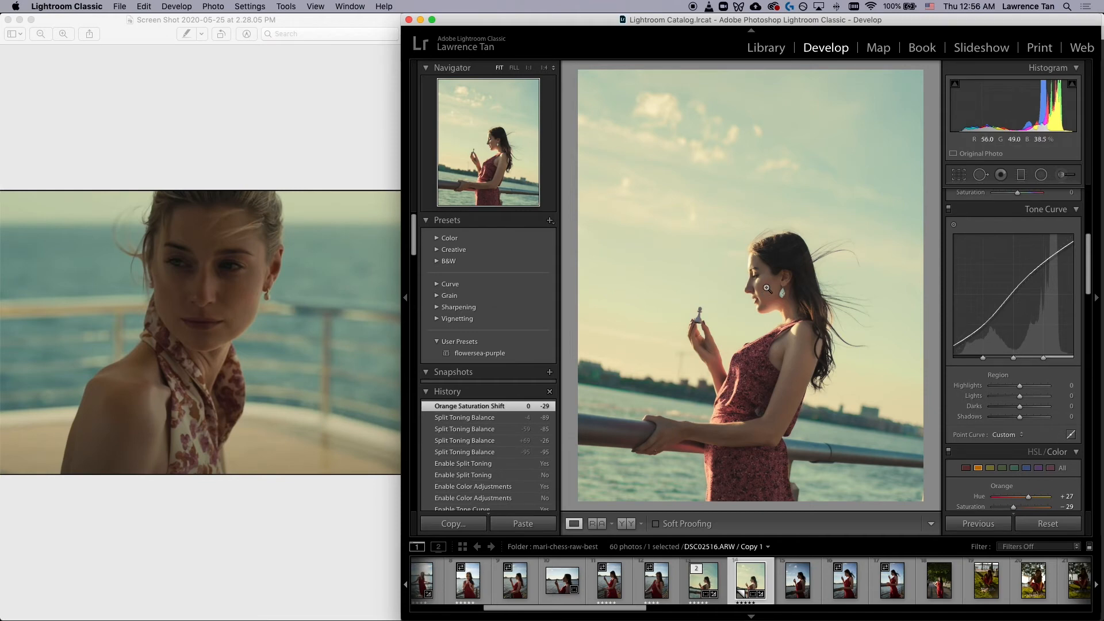
pyautogui.scroll(1, 972, 398)
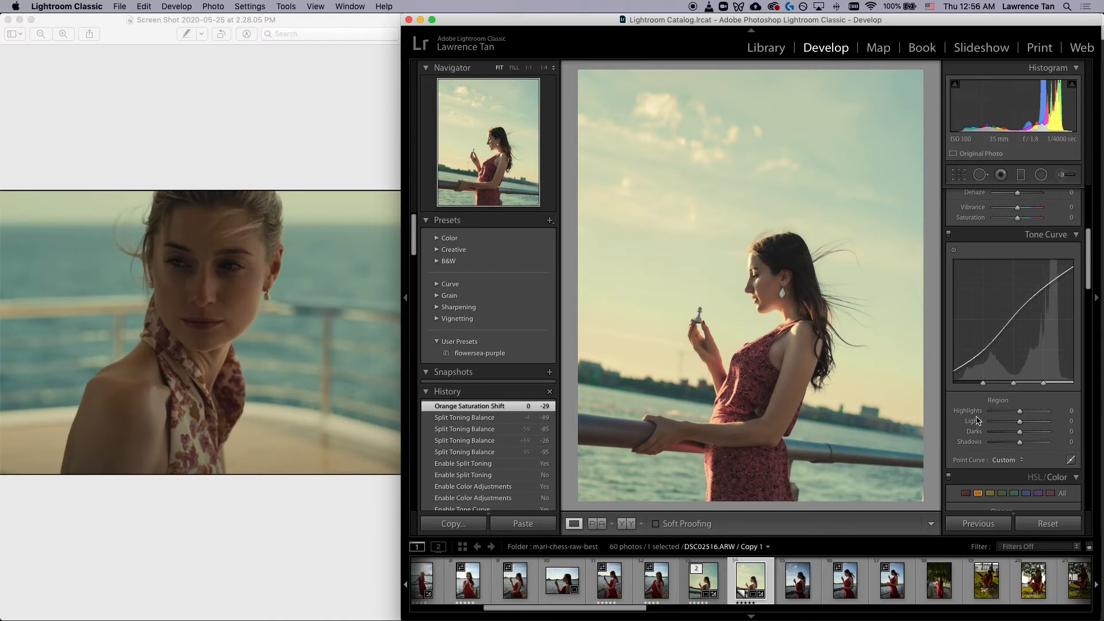
pyautogui.click(955, 251)
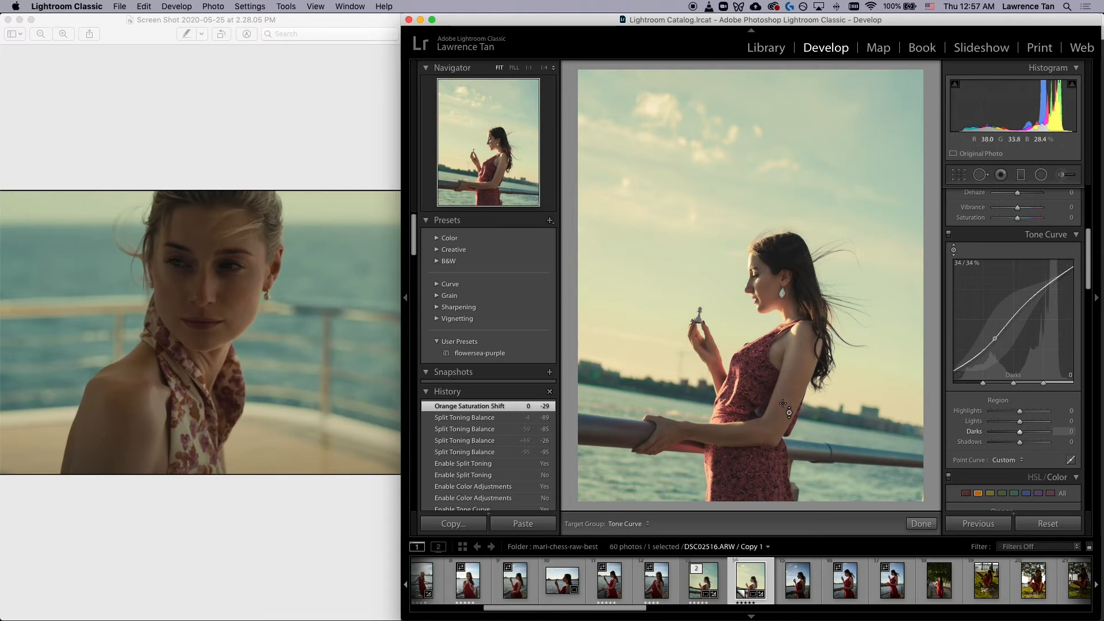
pyautogui.moveTo(783, 405)
pyautogui.mouseDown()
pyautogui.moveTo(783, 420)
pyautogui.moveTo(783, 404)
pyautogui.mouseUp()
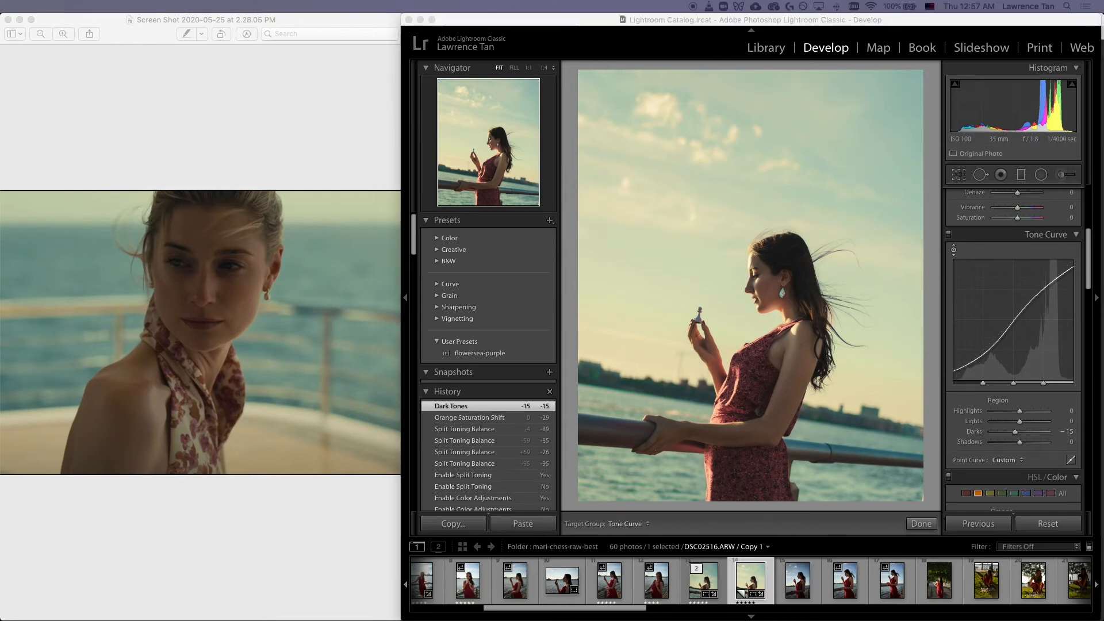
pyautogui.click(1020, 424)
pyautogui.moveTo(1020, 423); pyautogui.dragTo(1011, 427)
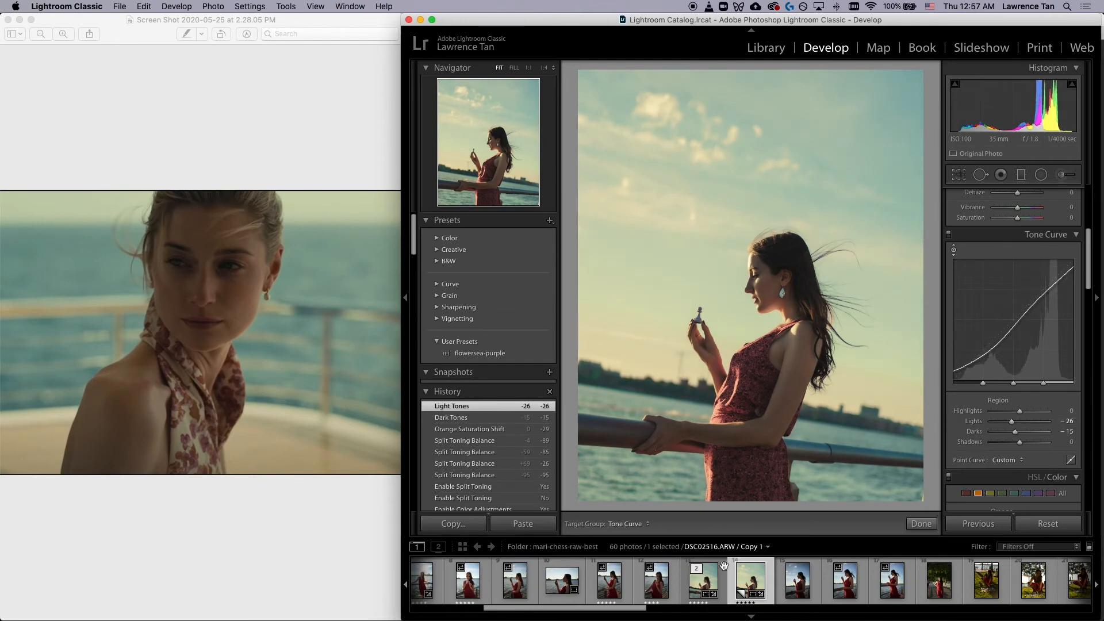
# Step: Compare the virtual copy's current tones with the earlier graded version of the same photo
pyautogui.click(711, 582)
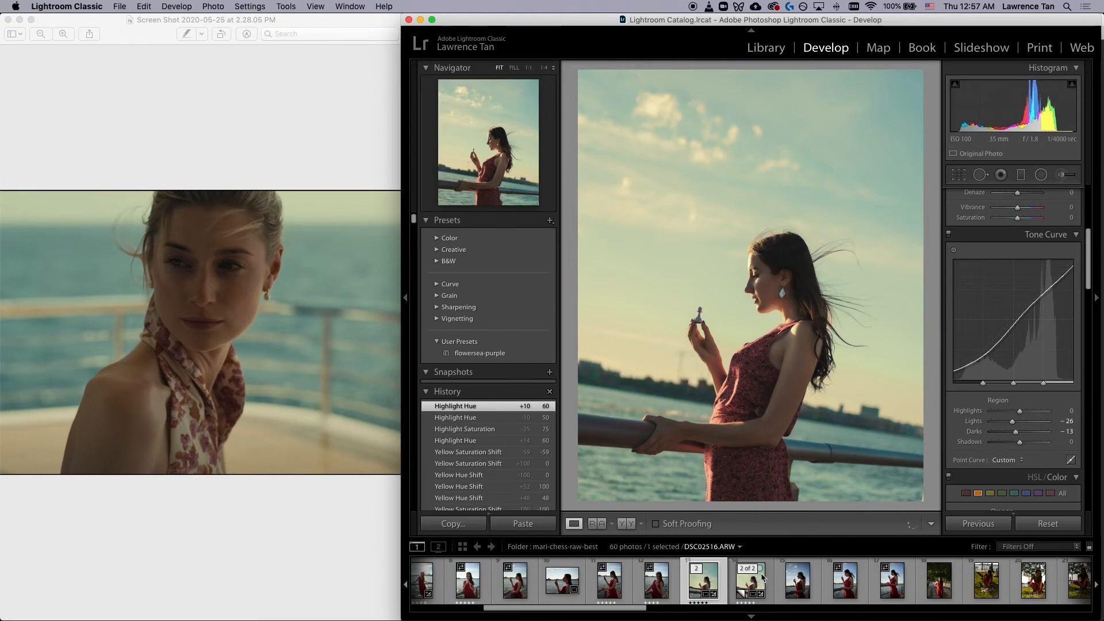
pyautogui.click(751, 583)
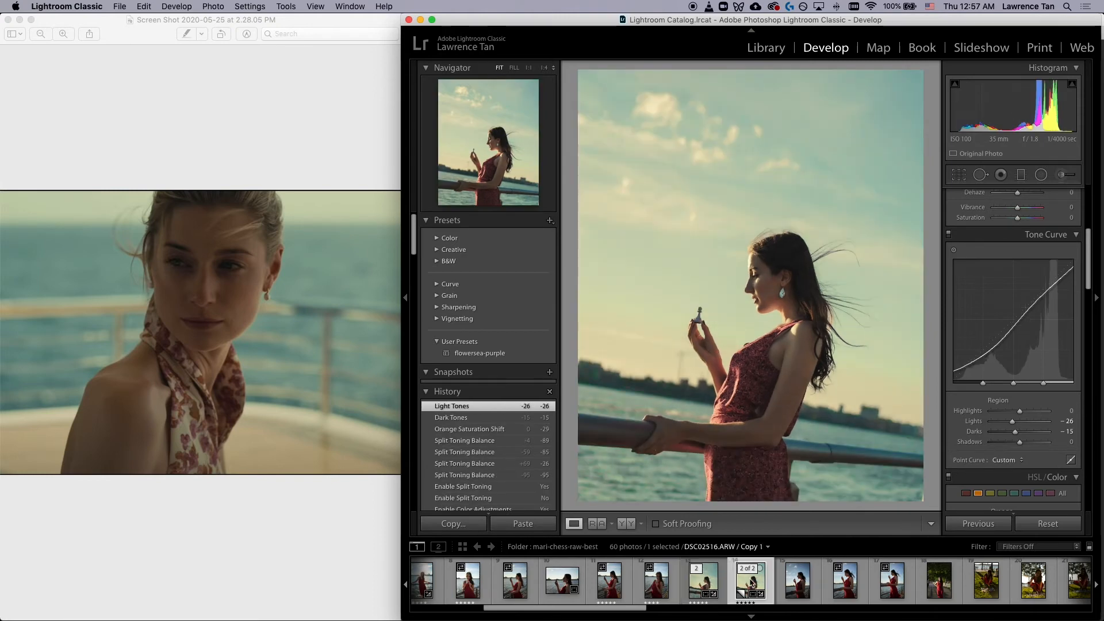
pyautogui.click(703, 583)
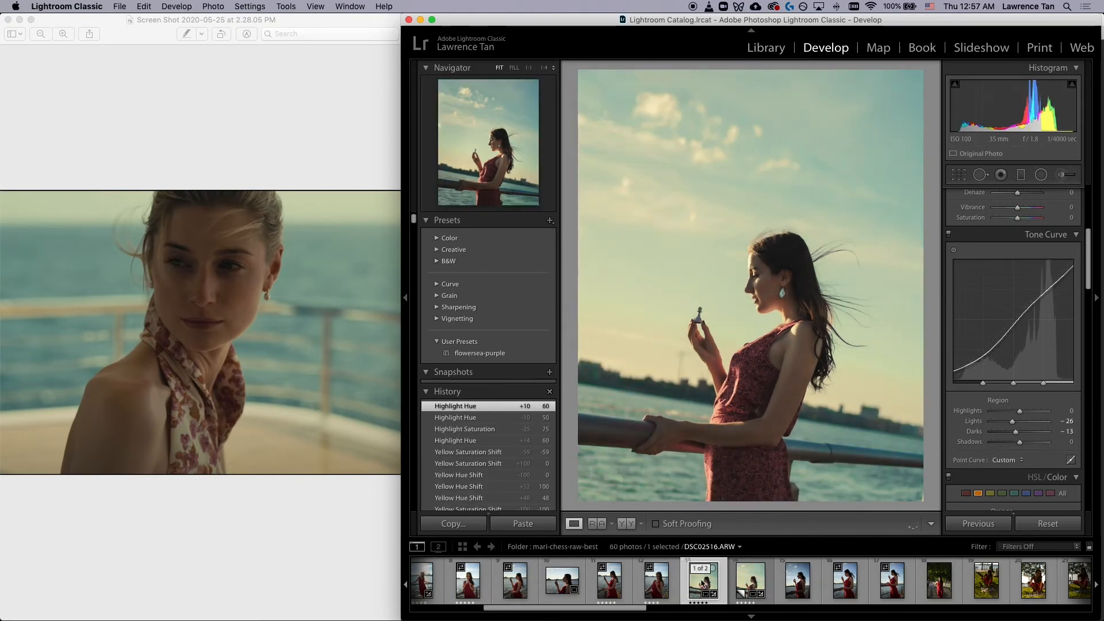
pyautogui.click(755, 583)
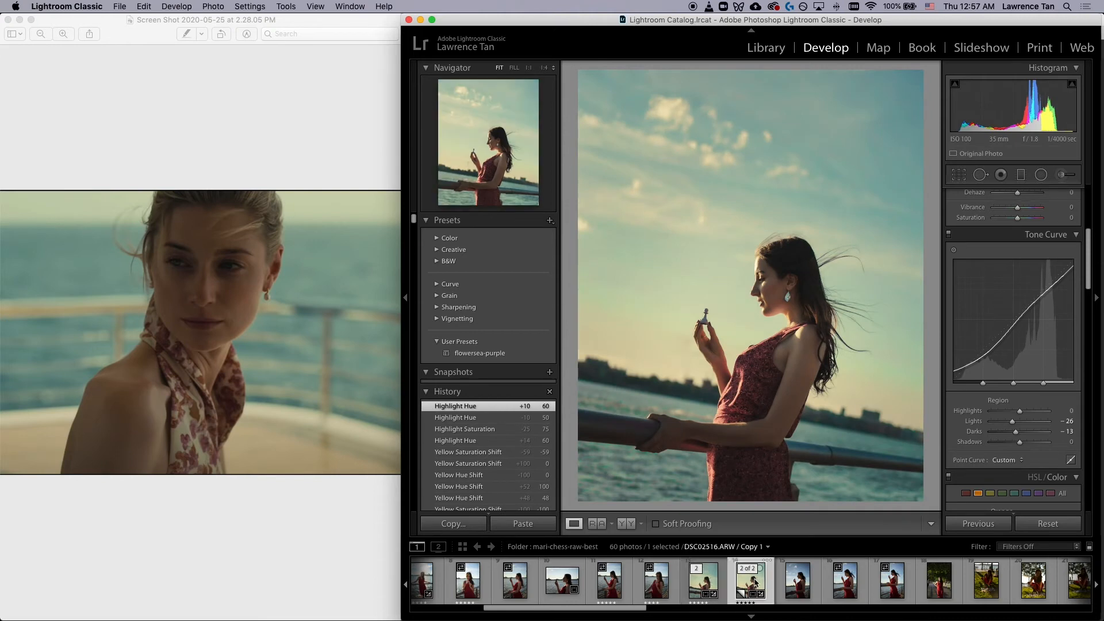
# Step: Rotate the crop to an angle of 9.59 and reposition the photo inside the crop frame
pyautogui.click(958, 175)
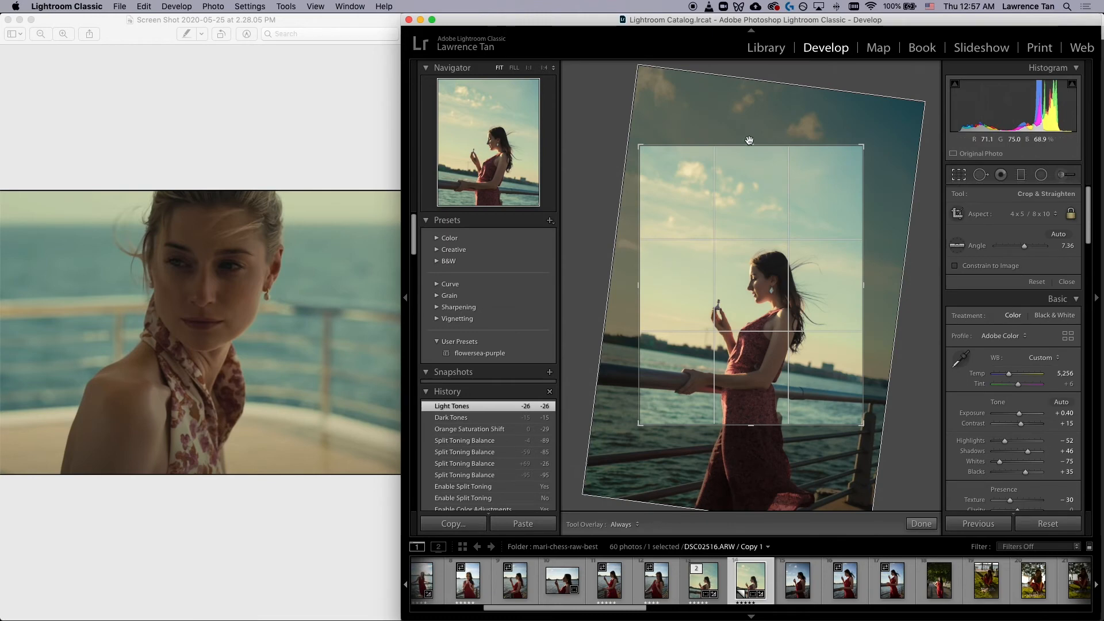
pyautogui.moveTo(860, 131); pyautogui.dragTo(871, 138)
pyautogui.moveTo(873, 139); pyautogui.dragTo(880, 140)
pyautogui.moveTo(756, 217); pyautogui.dragTo(760, 220)
pyautogui.click(959, 176)
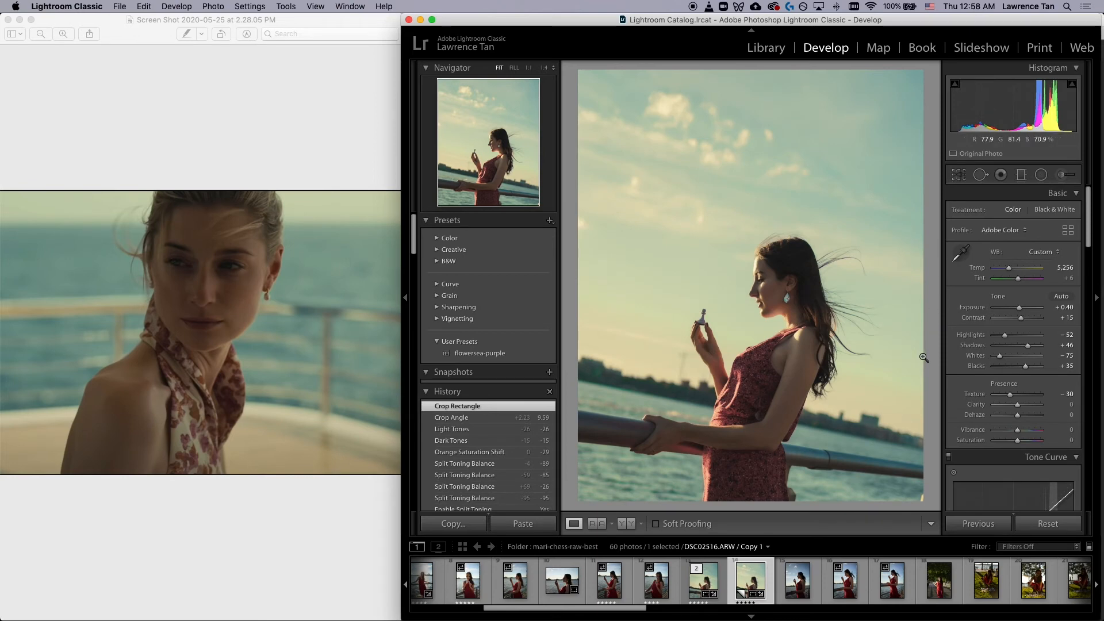
# Step: Compare the re-cropped virtual copy's framing with the original graded photo
pyautogui.click(710, 584)
pyautogui.click(751, 583)
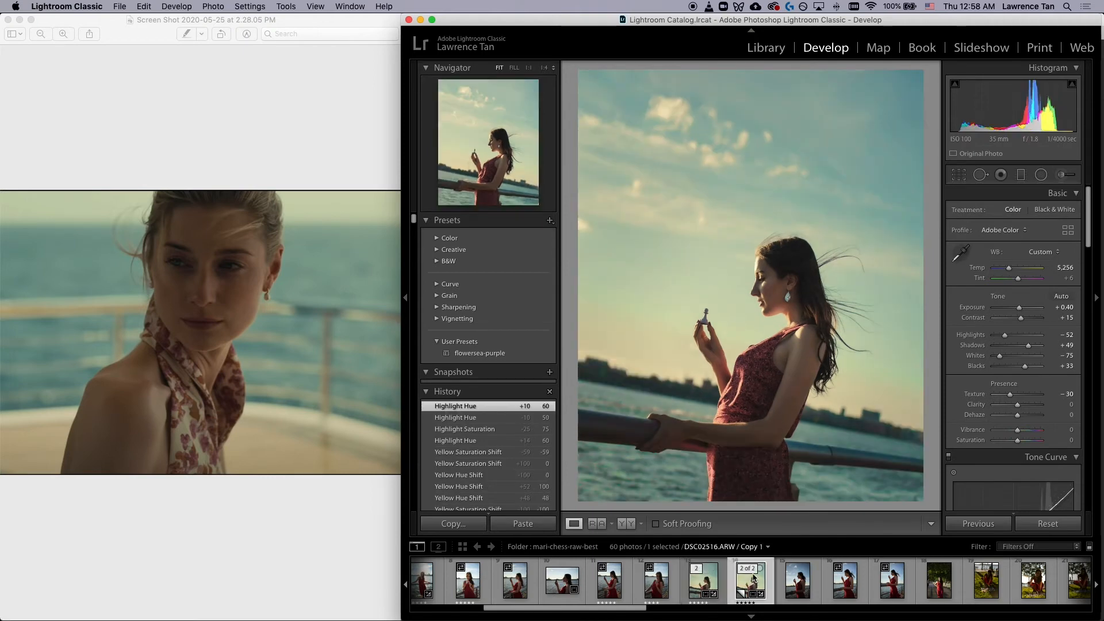
pyautogui.click(707, 581)
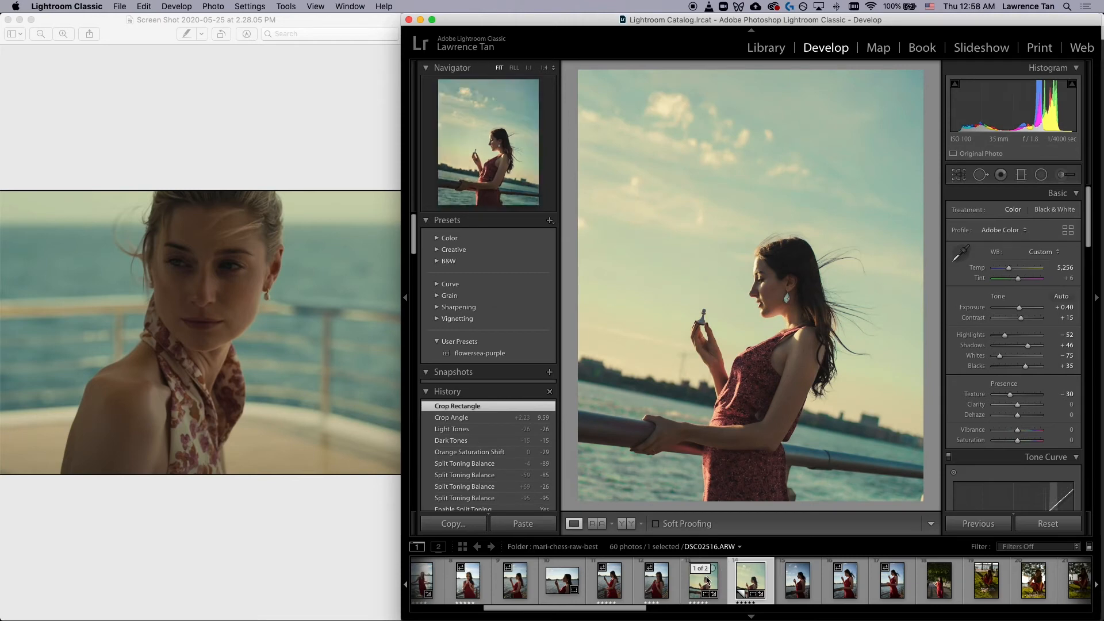
pyautogui.click(748, 583)
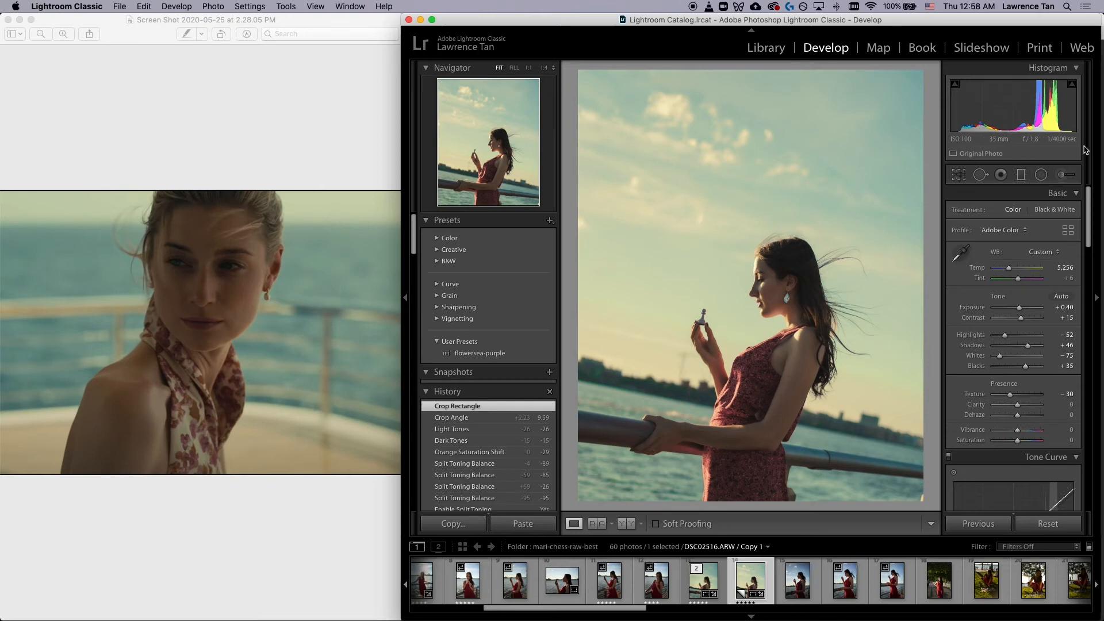
# Step: Try healing the faint streak in the sky beside the raised hand, and delete that correction
pyautogui.click(980, 175)
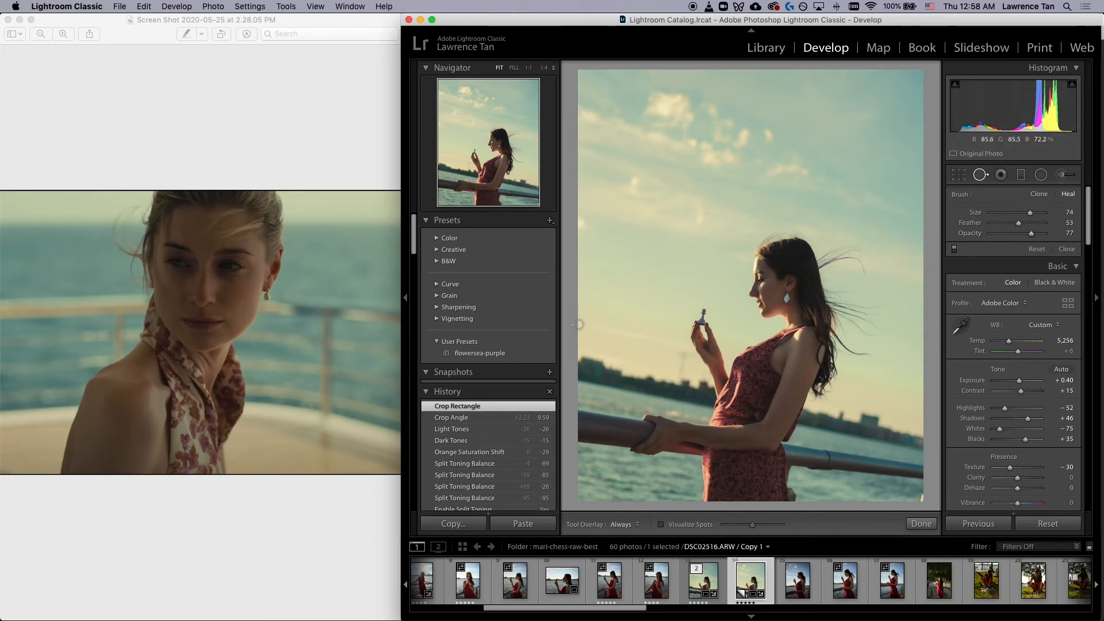
pyautogui.moveTo(576, 323)
pyautogui.mouseDown()
pyautogui.moveTo(688, 345)
pyautogui.moveTo(668, 344)
pyautogui.mouseUp()
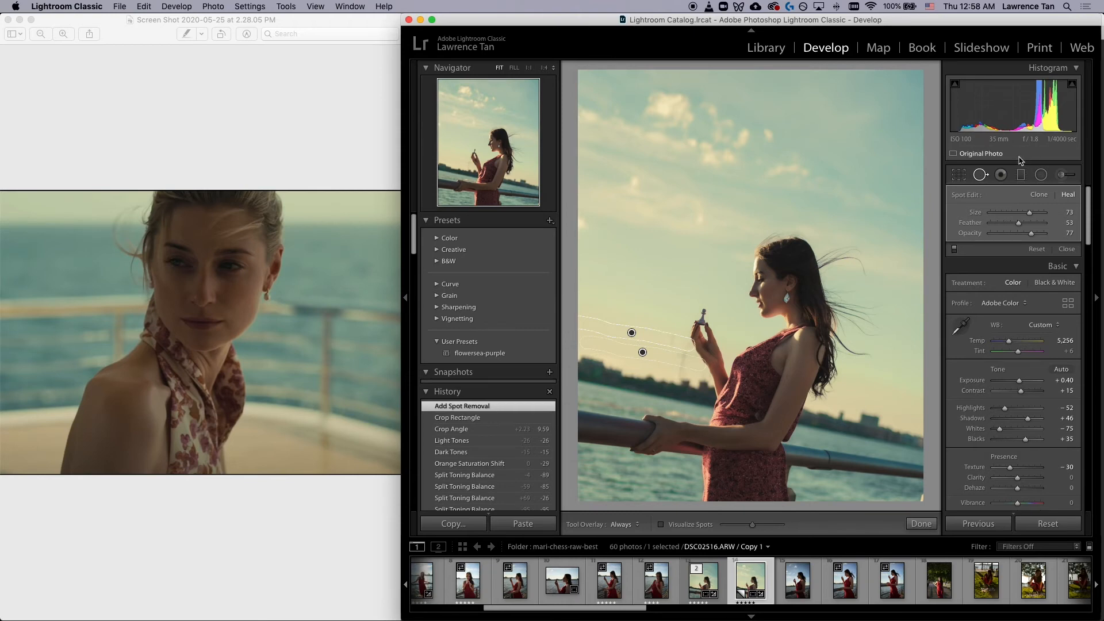
pyautogui.click(981, 175)
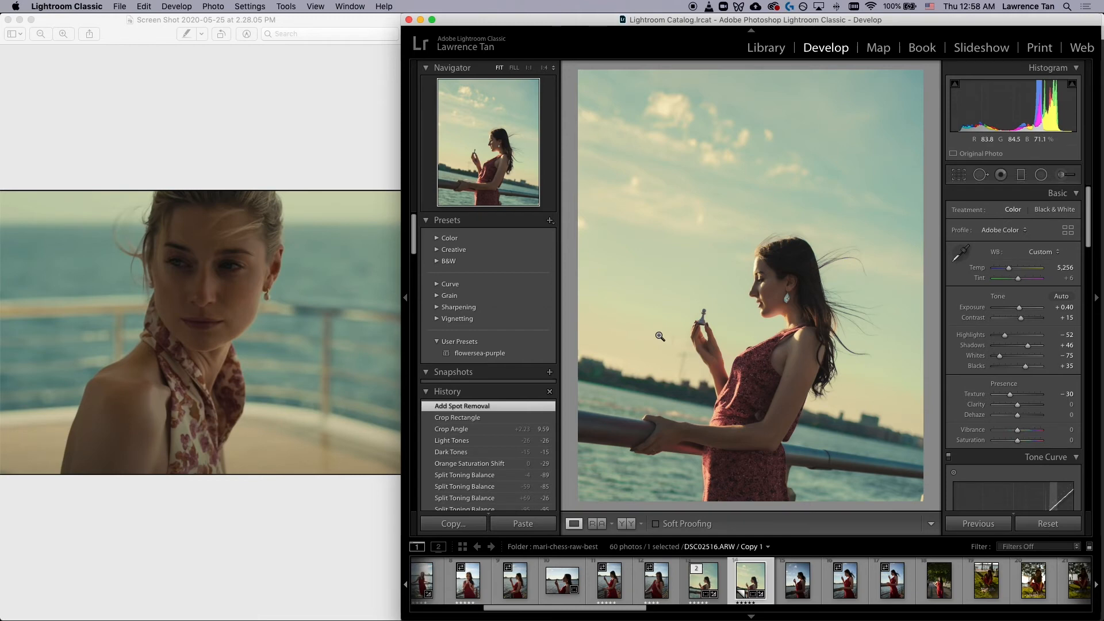
pyautogui.press('q')
pyautogui.moveTo(628, 331); pyautogui.dragTo(629, 331)
pyautogui.press('Delete')
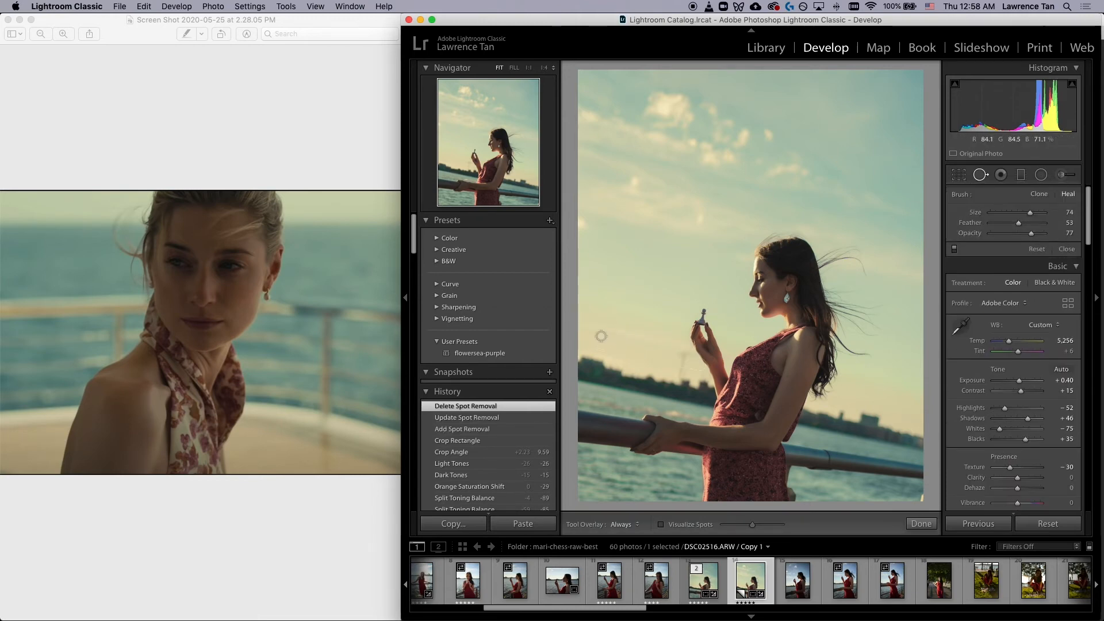
# Step: Try healing the sky streak with a longer stroke from the photo's edge to the raised hand, and check it without the overlay
pyautogui.moveTo(574, 324); pyautogui.dragTo(660, 336)
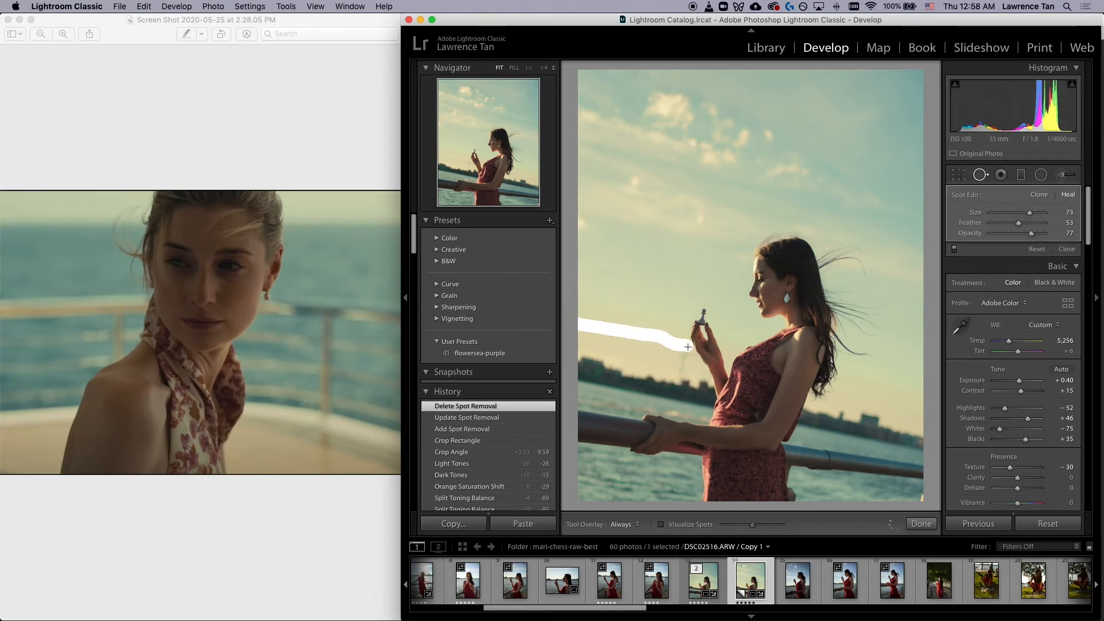
pyautogui.moveTo(687, 347); pyautogui.dragTo(688, 347)
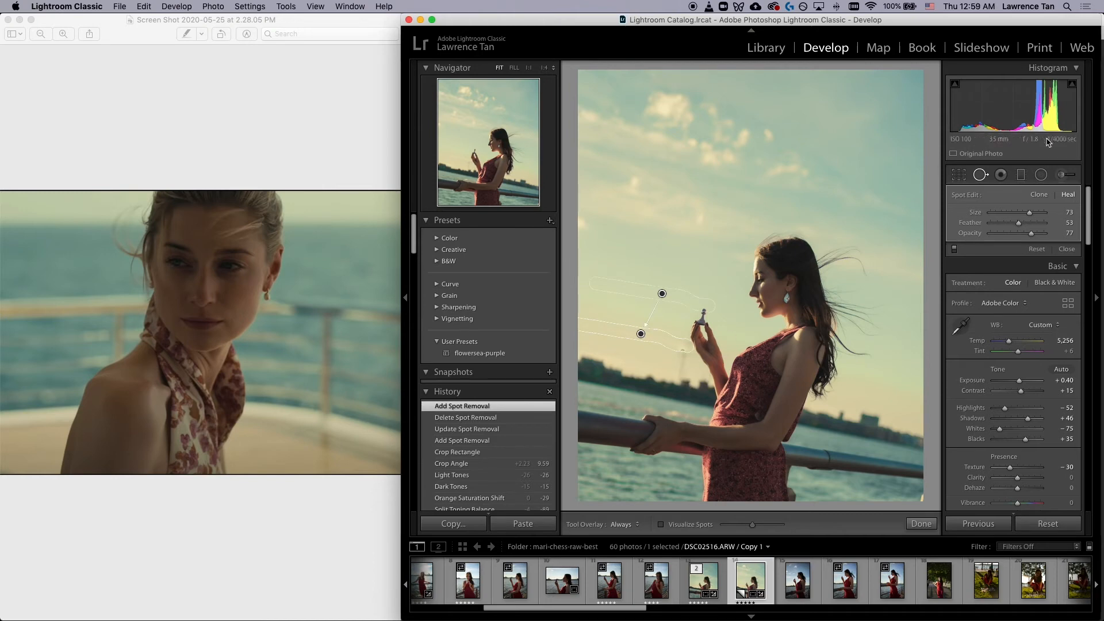
pyautogui.click(986, 176)
pyautogui.click(983, 177)
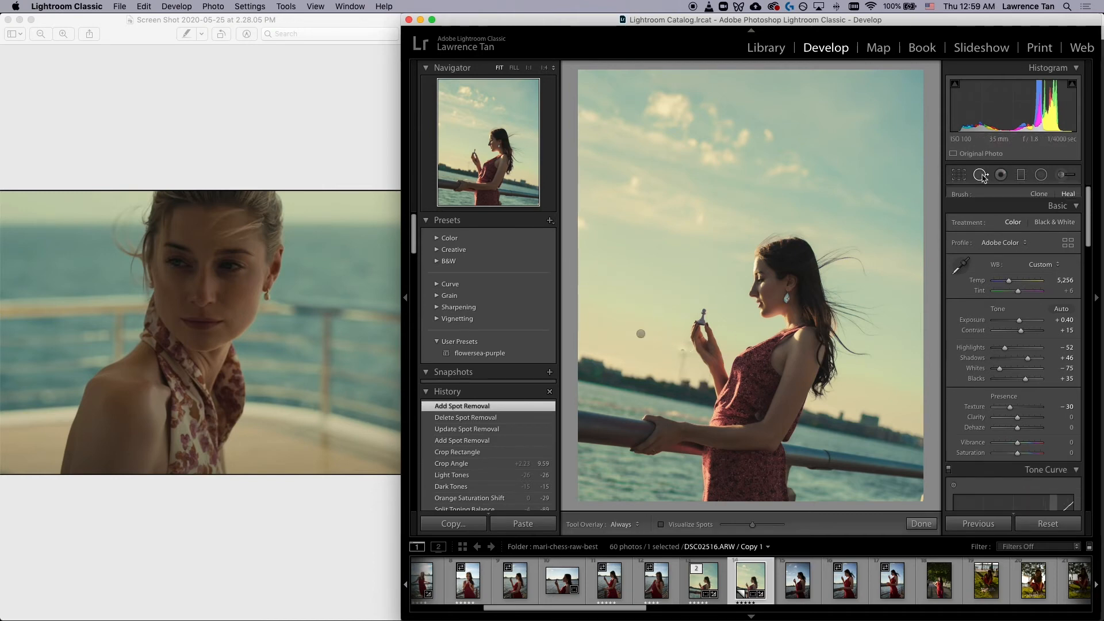
pyautogui.click(983, 177)
pyautogui.click(982, 177)
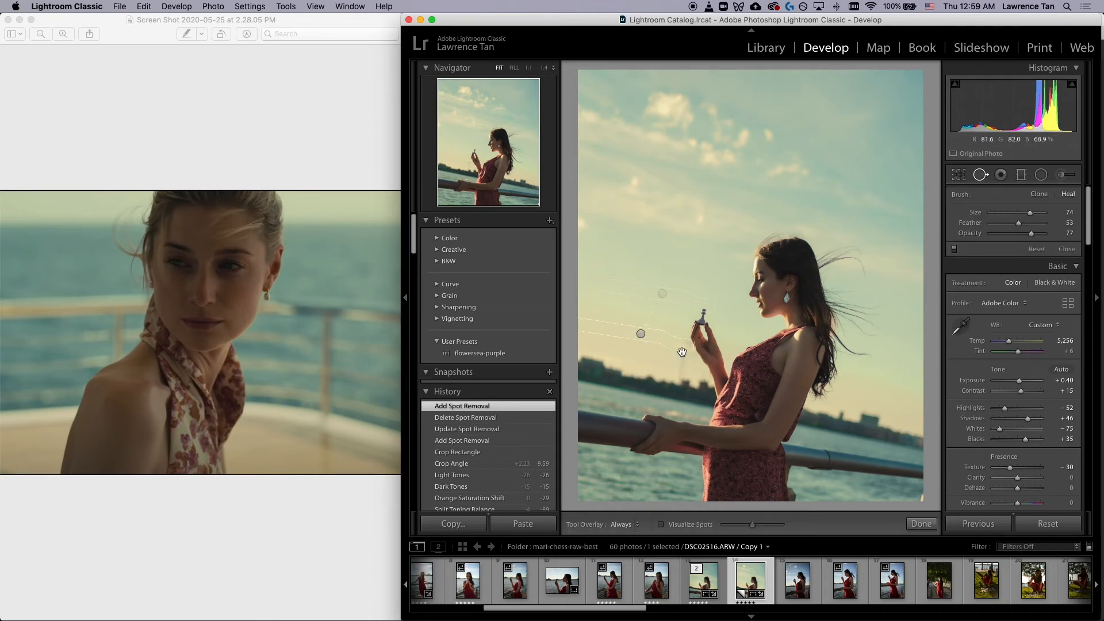
# Step: Try healing the small vertical smudge above the skyline below the raised hand
pyautogui.moveTo(679, 372); pyautogui.dragTo(681, 355)
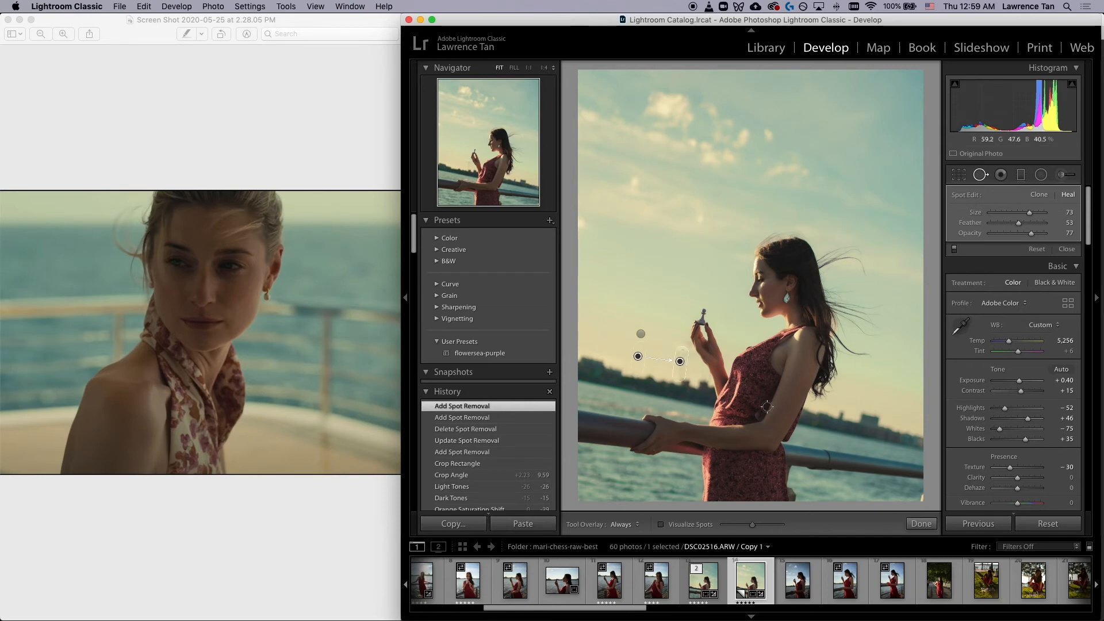
pyautogui.click(977, 178)
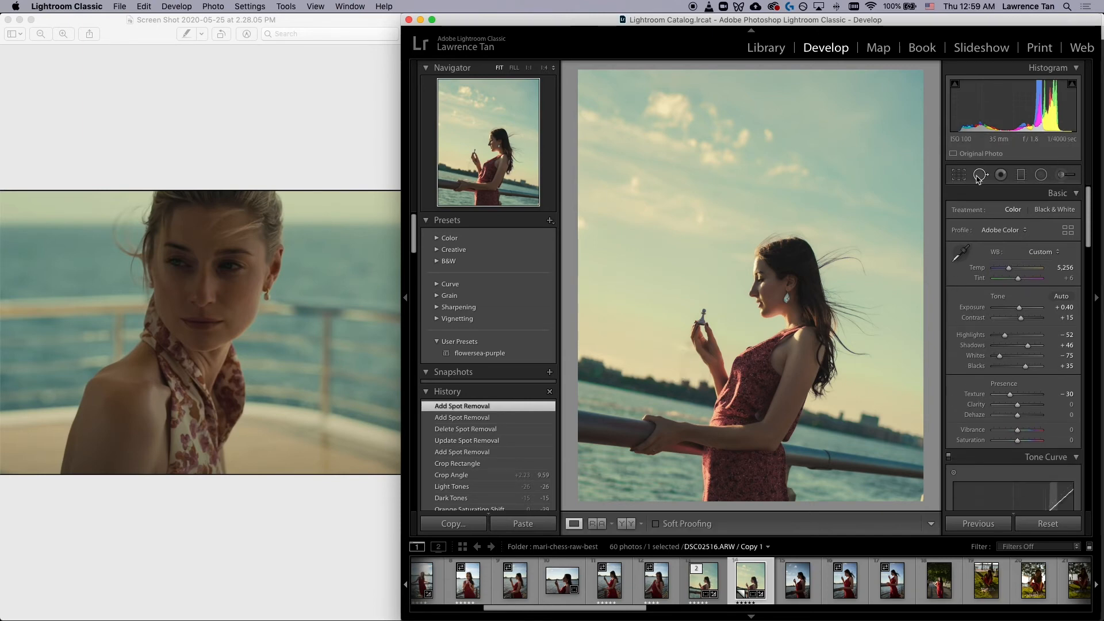
pyautogui.click(979, 175)
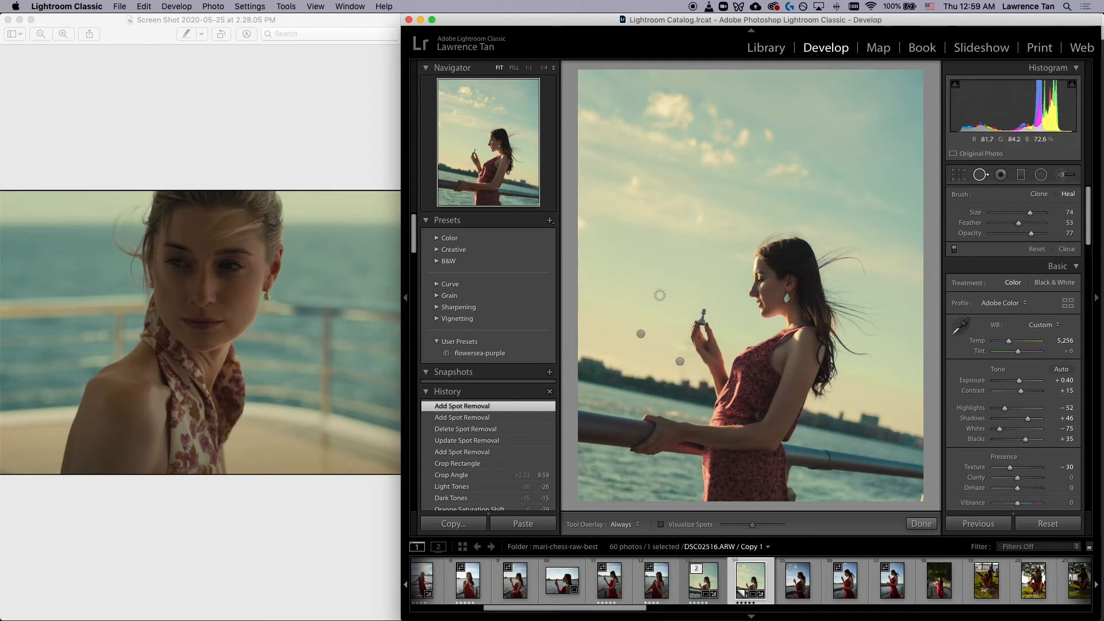
# Step: Try moving the streak correction's source area to the sky just below the streak
pyautogui.click(639, 335)
pyautogui.moveTo(662, 293); pyautogui.dragTo(638, 354)
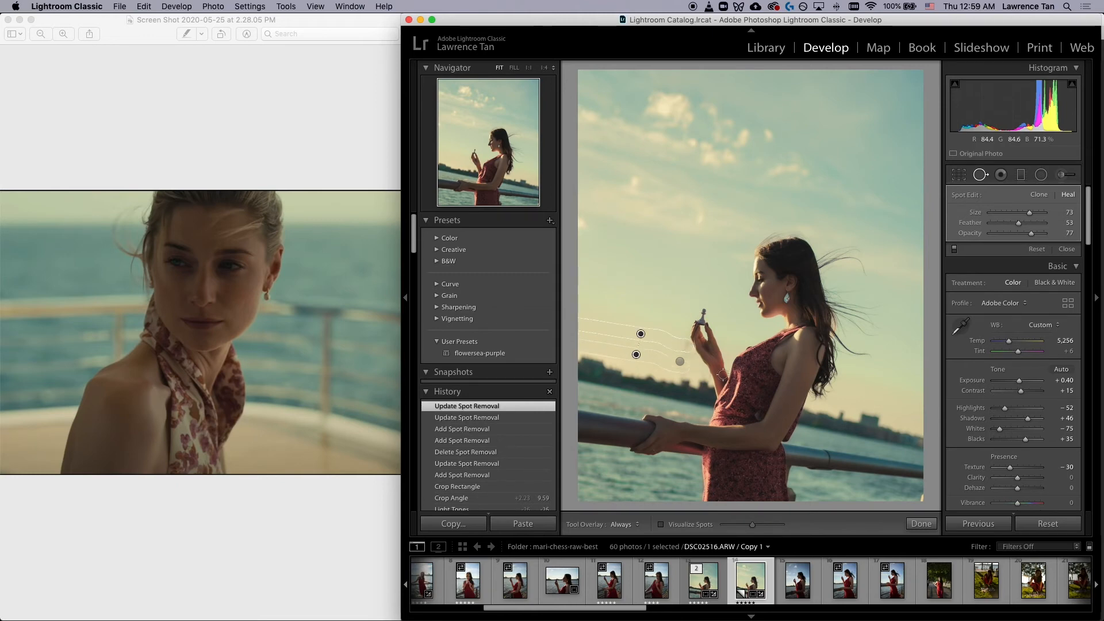
pyautogui.click(980, 174)
pyautogui.press('q')
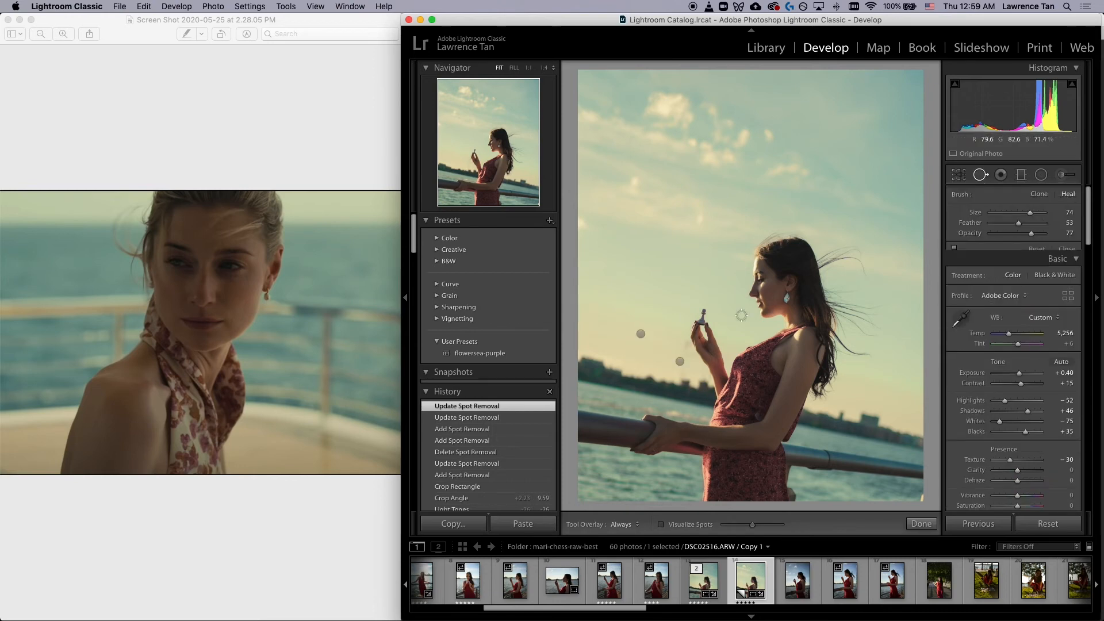
# Step: Try healing the smudge beside the chess piece with its source moved to the adjacent sky, and delete that correction
pyautogui.moveTo(680, 328); pyautogui.dragTo(685, 347)
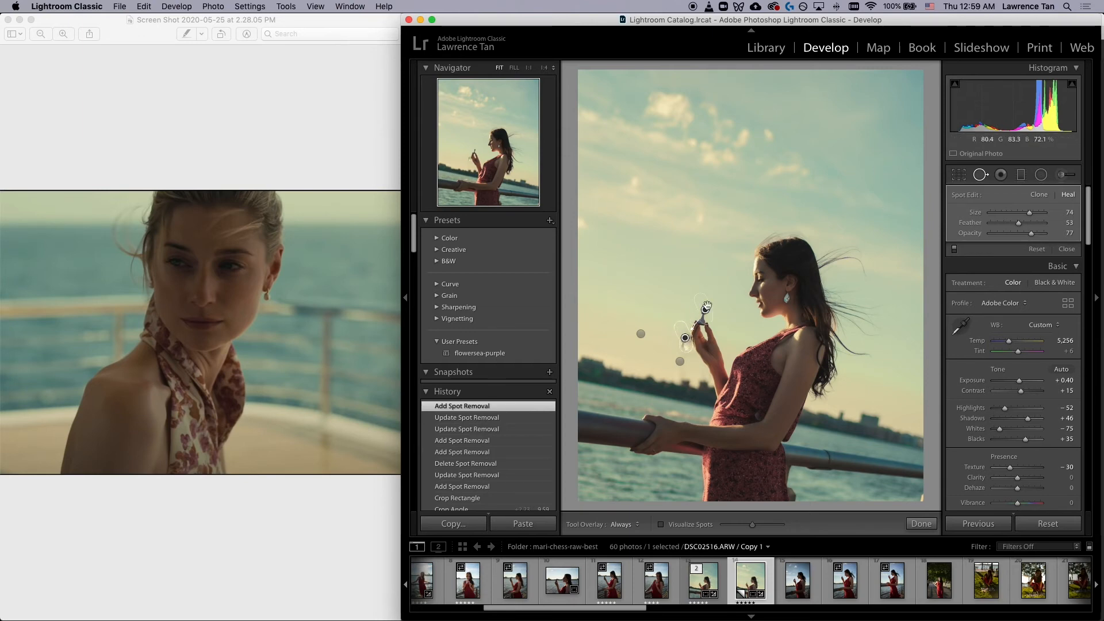
pyautogui.moveTo(704, 308); pyautogui.dragTo(668, 338)
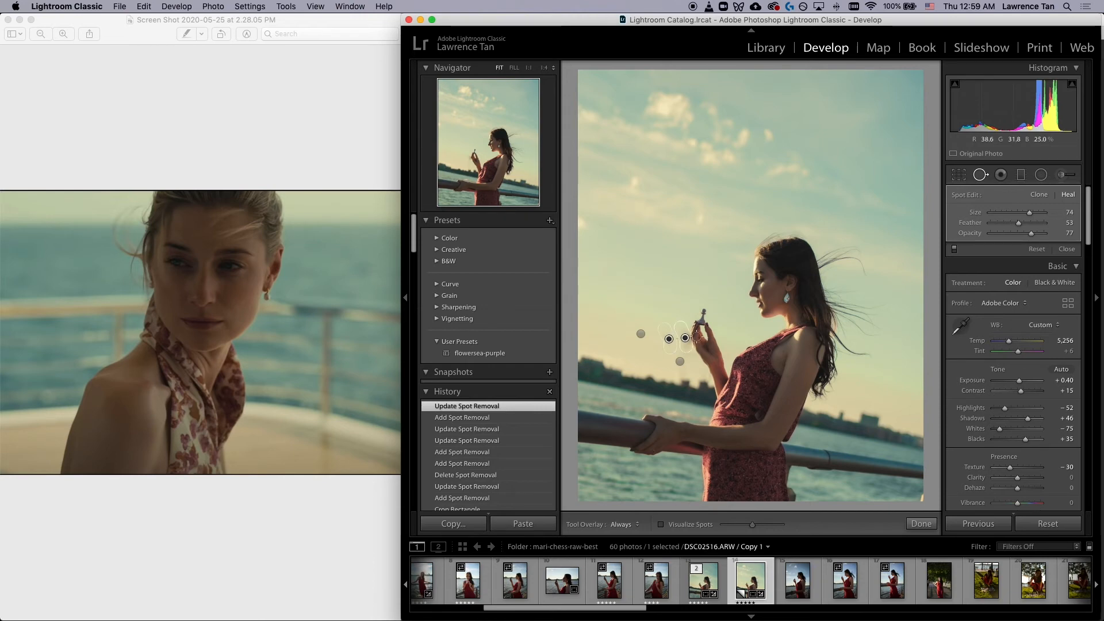
pyautogui.click(684, 337)
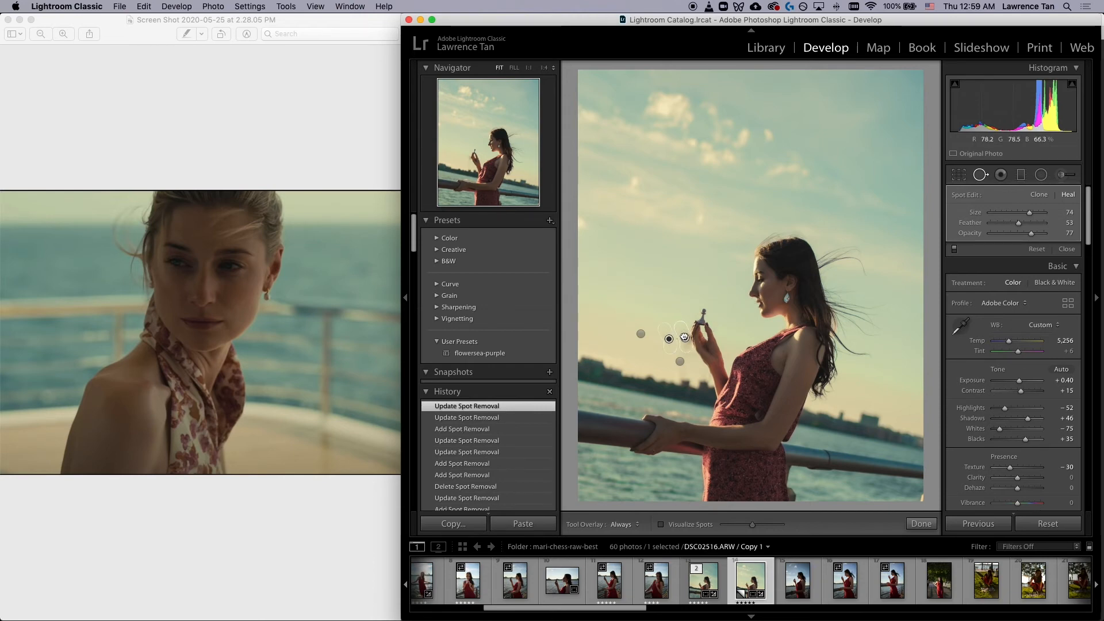
pyautogui.press('Delete')
# Step: Delete the remaining healing corrections on the sky streak and on the smudge above the skyline
pyautogui.press('z')
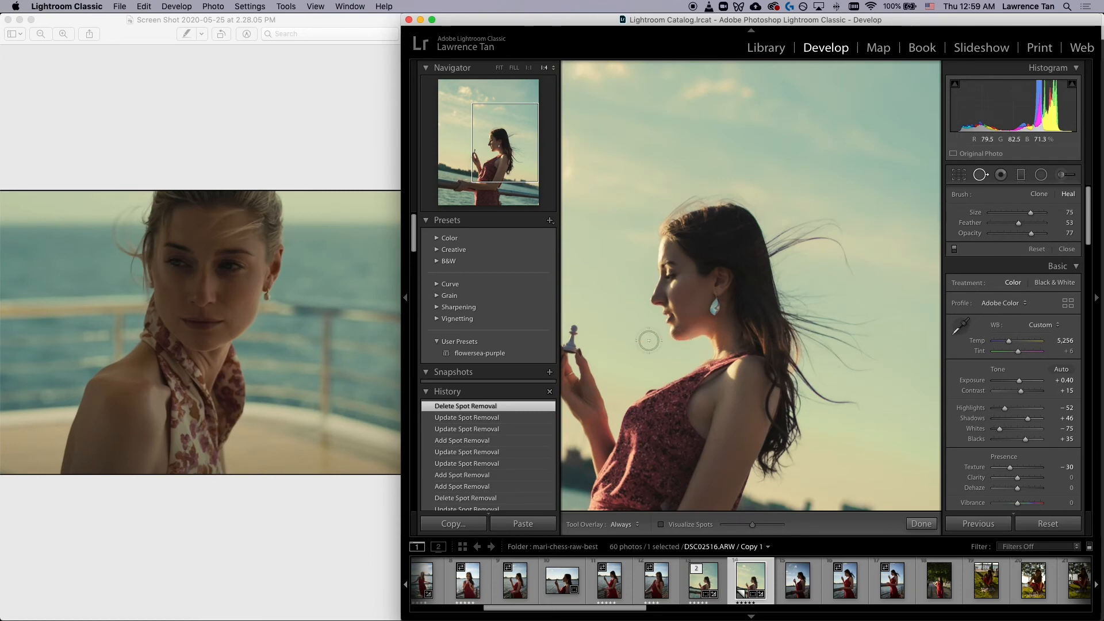
pyautogui.click(981, 174)
pyautogui.moveTo(721, 219); pyautogui.dragTo(973, 201)
pyautogui.click(980, 174)
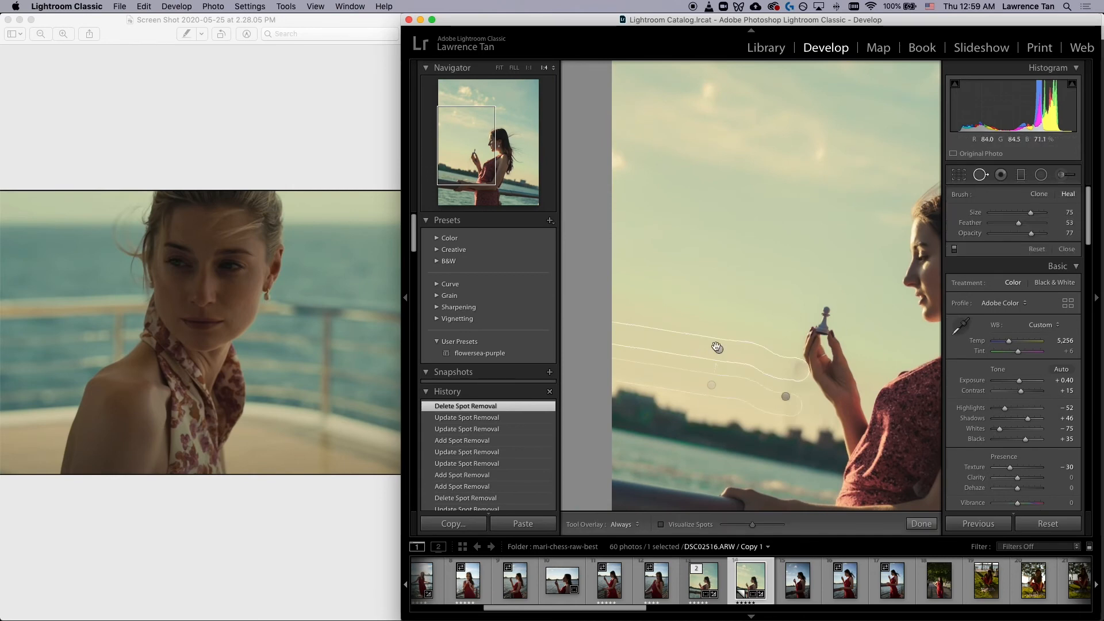
pyautogui.click(716, 346)
pyautogui.press('Delete')
pyautogui.click(784, 397)
pyautogui.press('Delete')
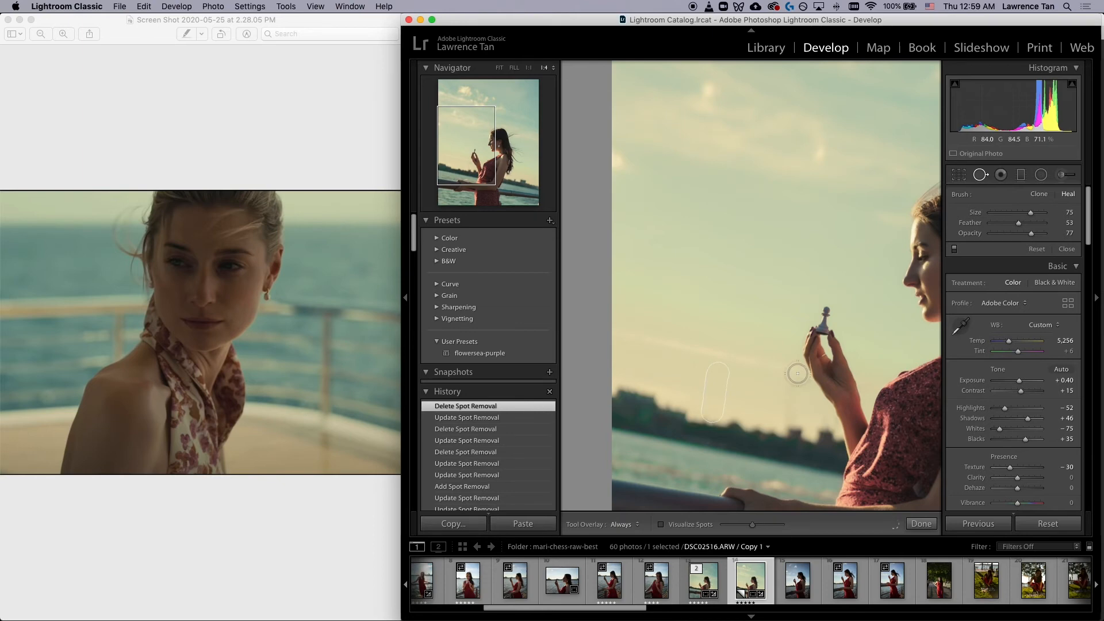
# Step: Heal the sky streak with one stroke from the hand to the photo's edge, and set that correction's Opacity to 100
pyautogui.scroll(-1, 796, 372)
pyautogui.moveTo(796, 372)
pyautogui.mouseDown()
pyautogui.moveTo(734, 364)
pyautogui.moveTo(612, 323)
pyautogui.mouseUp()
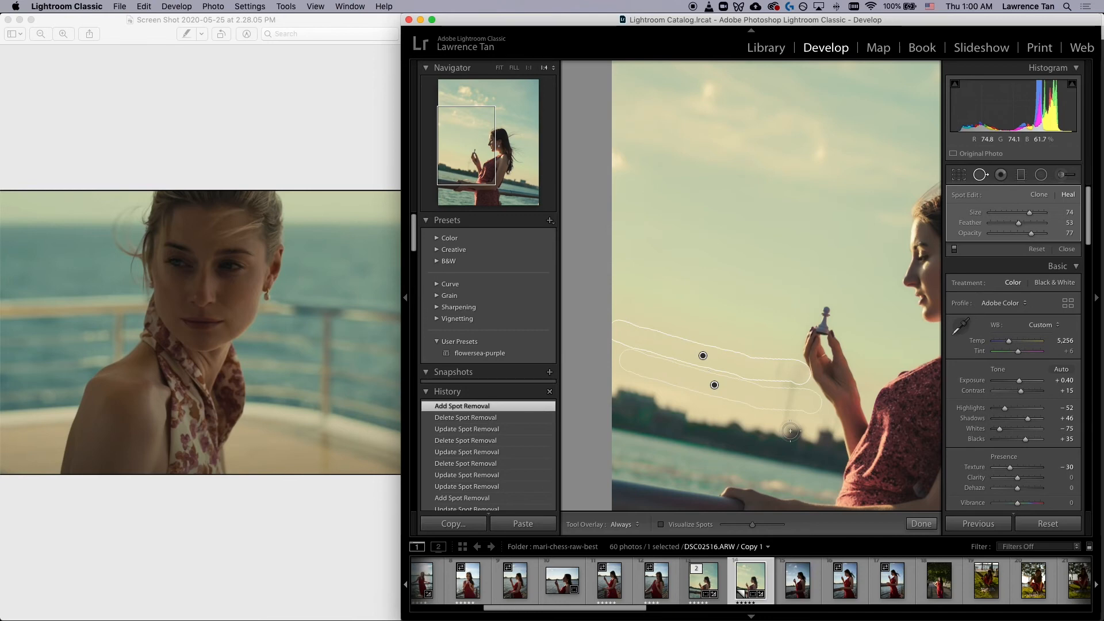
pyautogui.click(982, 175)
pyautogui.click(982, 175)
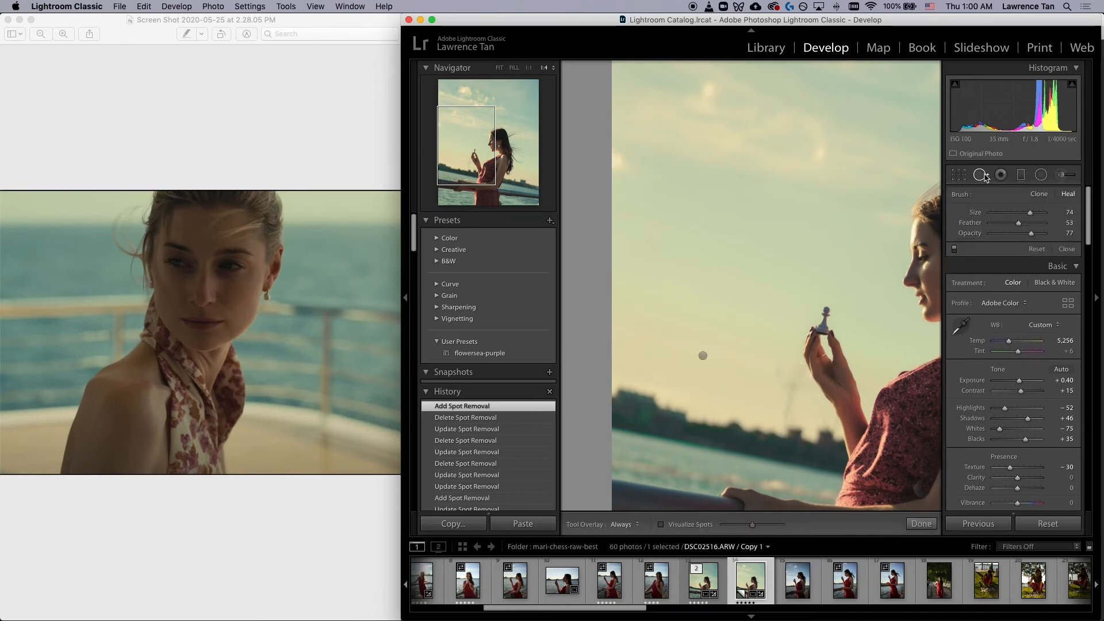
pyautogui.click(703, 354)
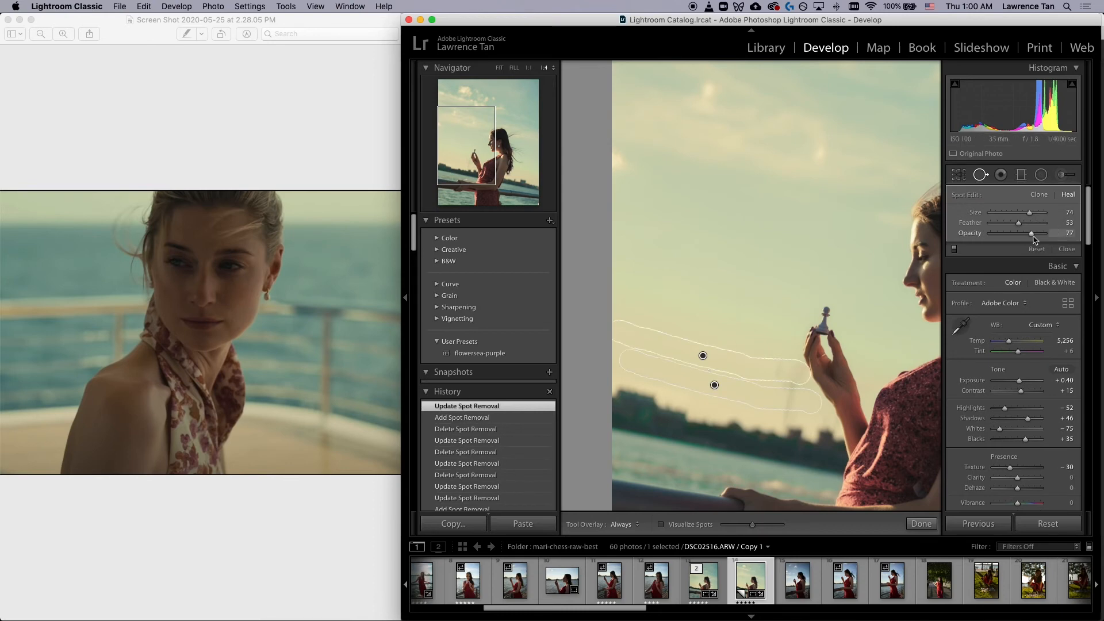
pyautogui.moveTo(1042, 236); pyautogui.dragTo(1046, 237)
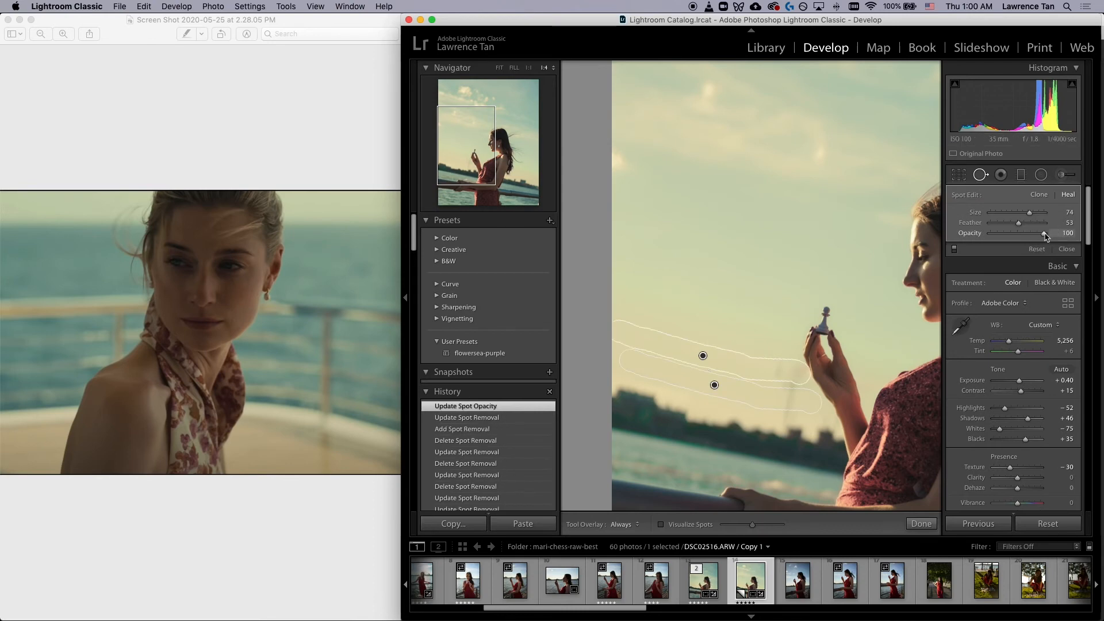
# Step: Heal the leftover vertical smudge between the raised hand and the skyline with two short overlapping vertical strokes
pyautogui.click(980, 176)
pyautogui.click(981, 176)
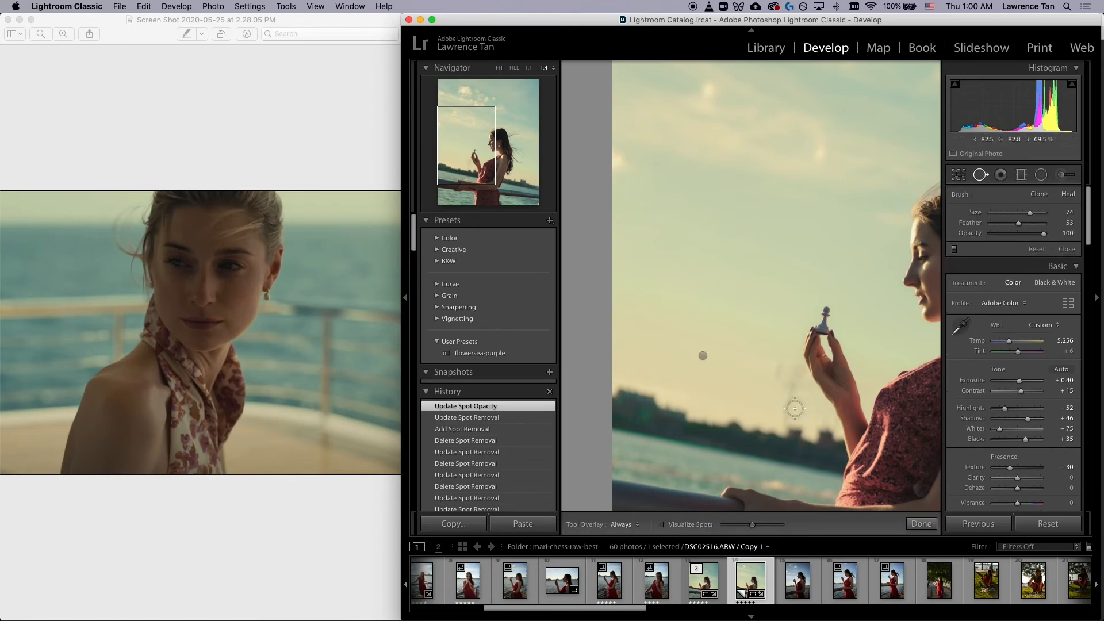
pyautogui.moveTo(785, 421)
pyautogui.mouseDown()
pyautogui.moveTo(785, 386)
pyautogui.moveTo(783, 404)
pyautogui.mouseUp()
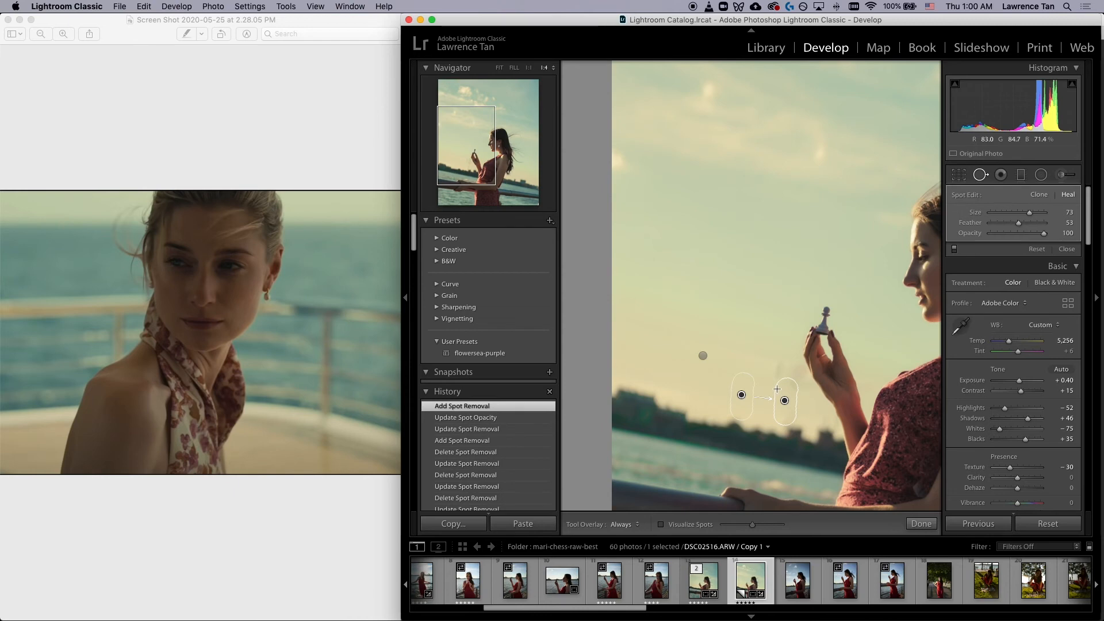
pyautogui.moveTo(779, 339); pyautogui.dragTo(782, 405)
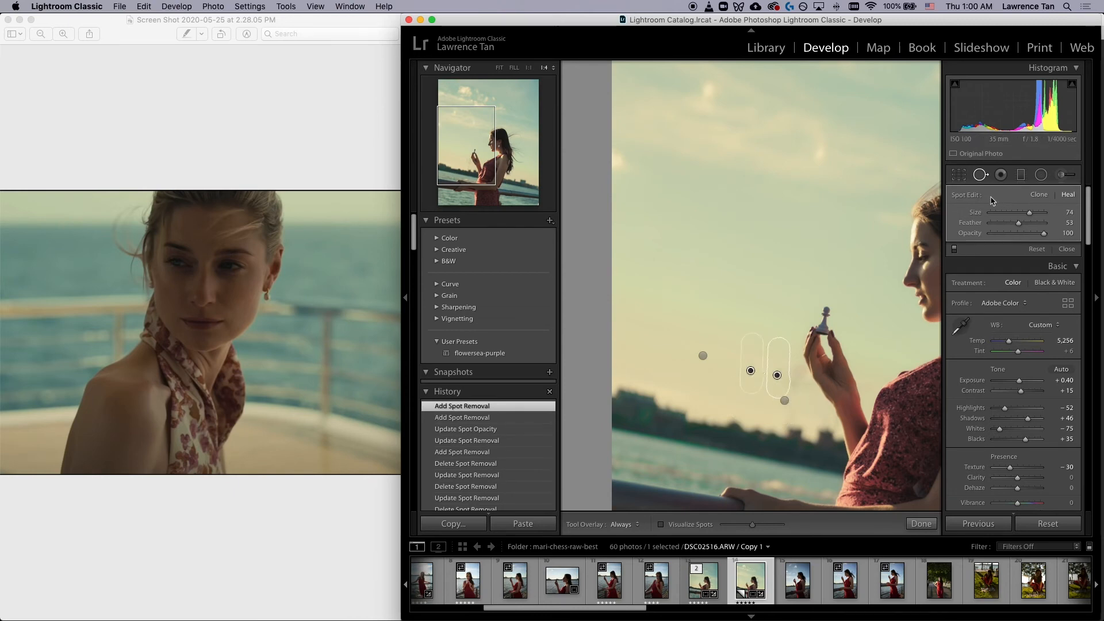
# Step: Heal the smudge left in the sky right beside the wrist of the raised hand with one short, nearly vertical stroke
pyautogui.click(980, 175)
pyautogui.click(981, 175)
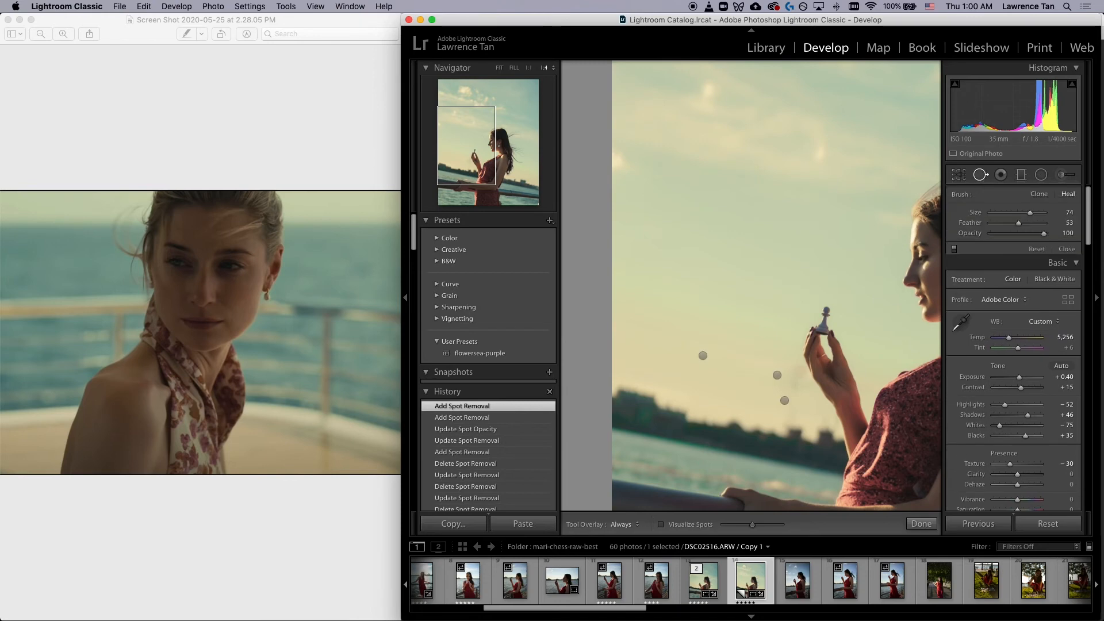
pyautogui.moveTo(804, 402); pyautogui.dragTo(796, 371)
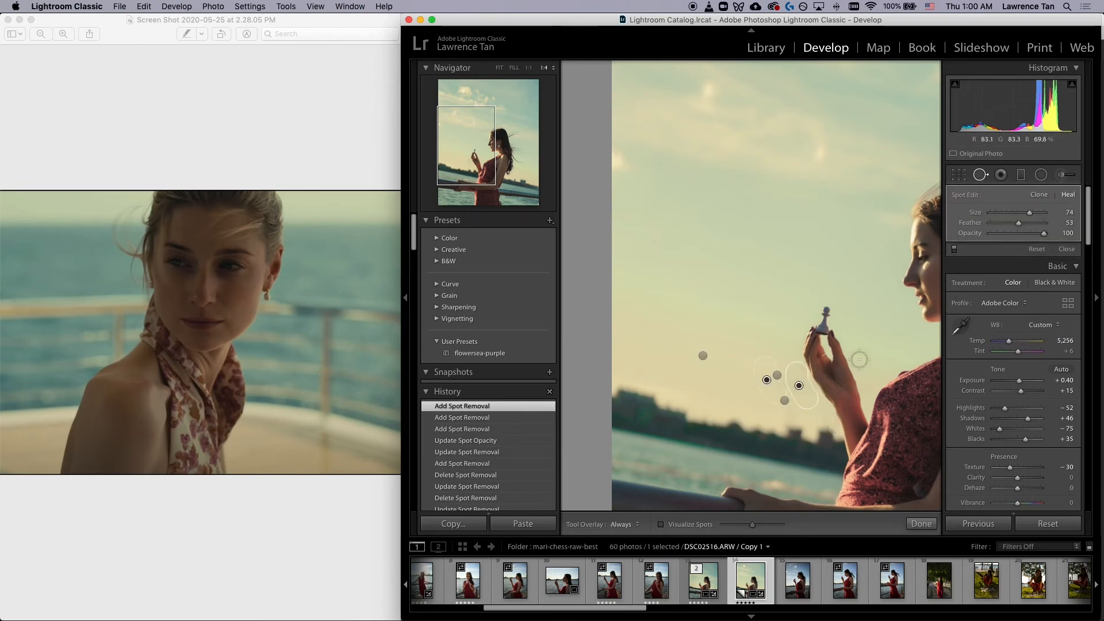
pyautogui.click(984, 176)
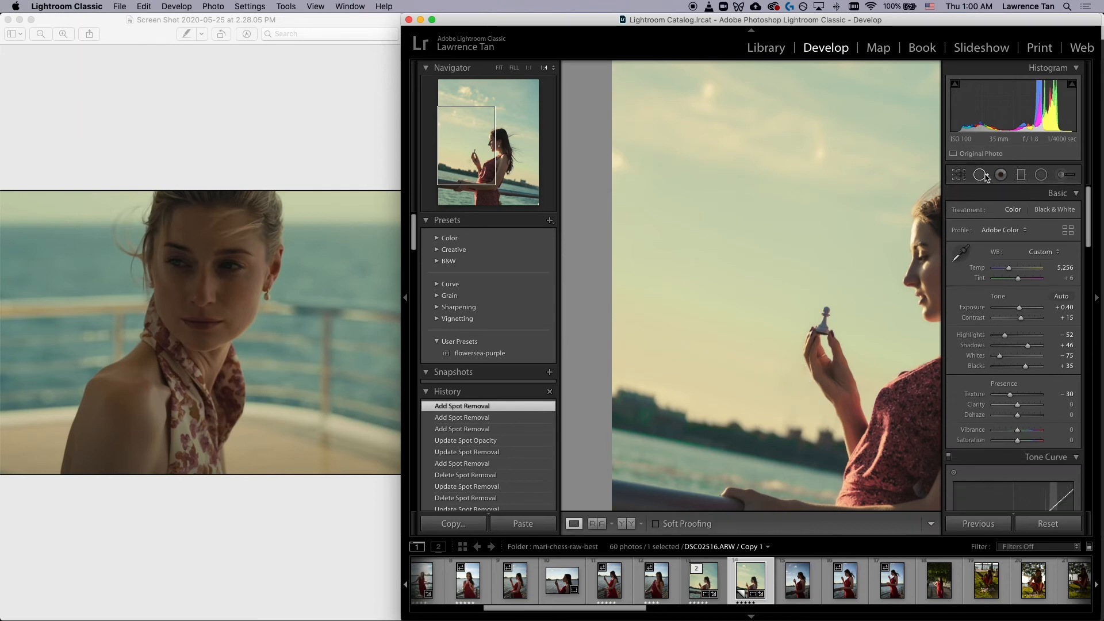
pyautogui.press('z')
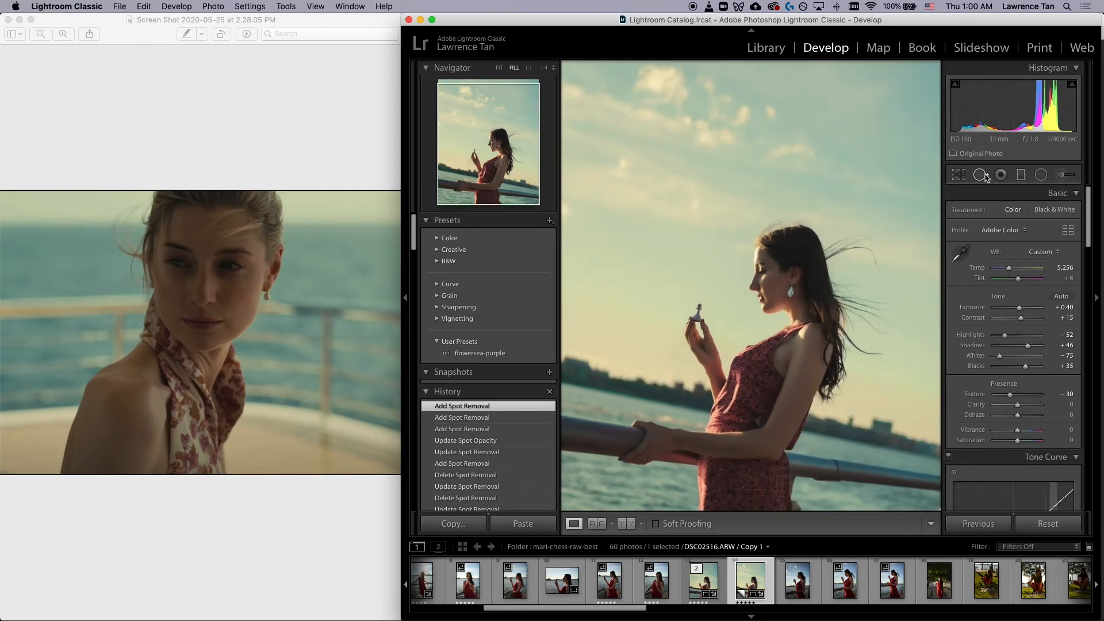
pyautogui.press('super+minus')
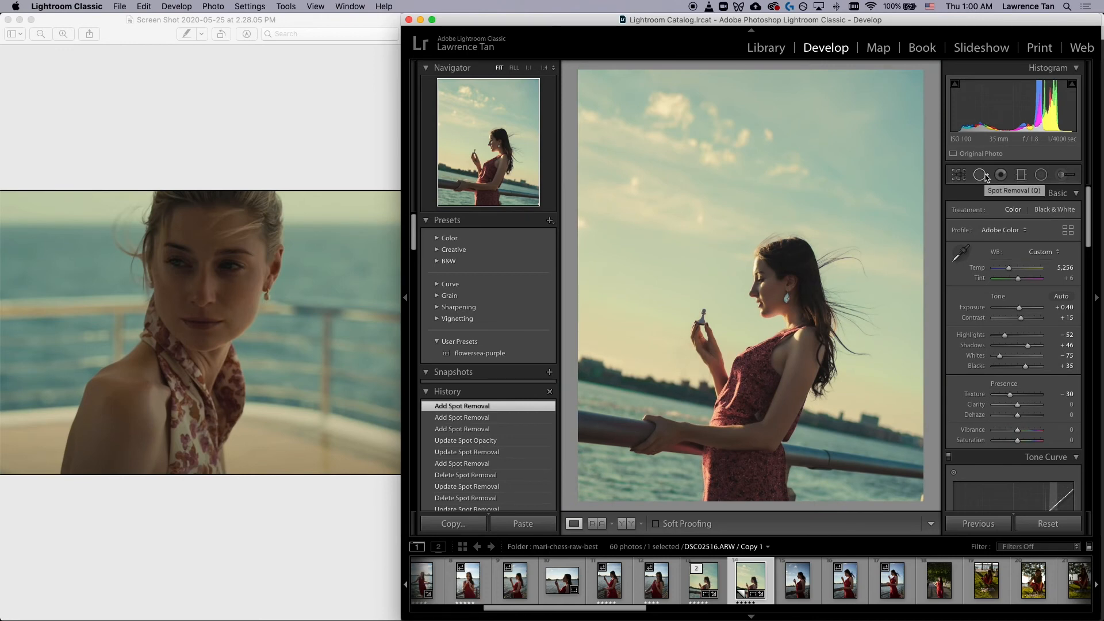
# Step: Try healing the spot at the dress's waist with its source moved to the fabric just above and an Opacity of 69
pyautogui.click(766, 420)
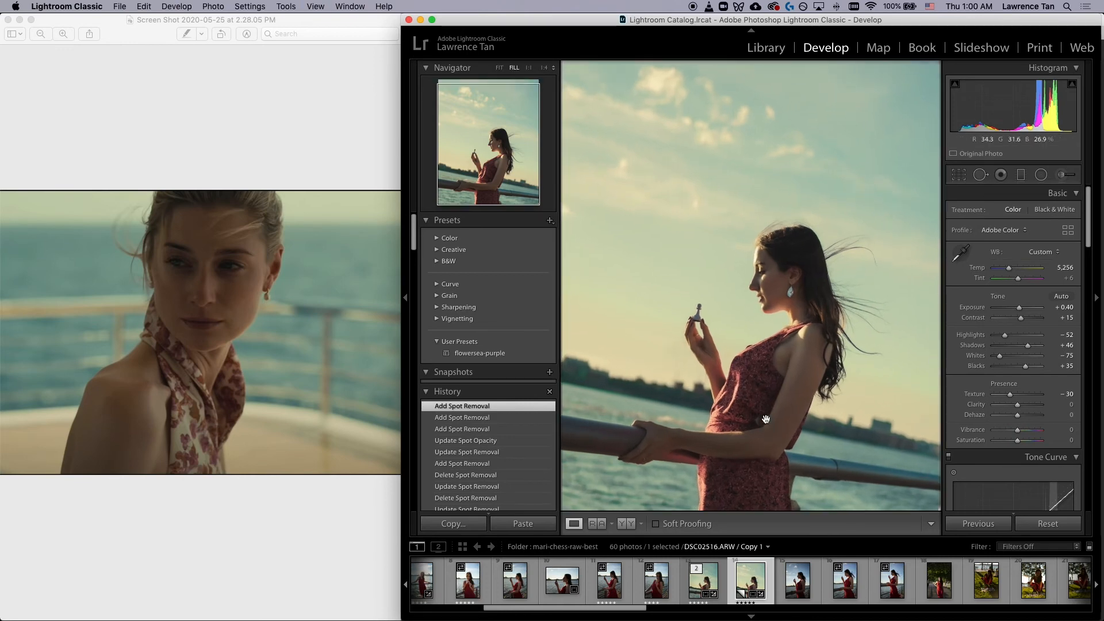
pyautogui.hscroll(5, 765, 419)
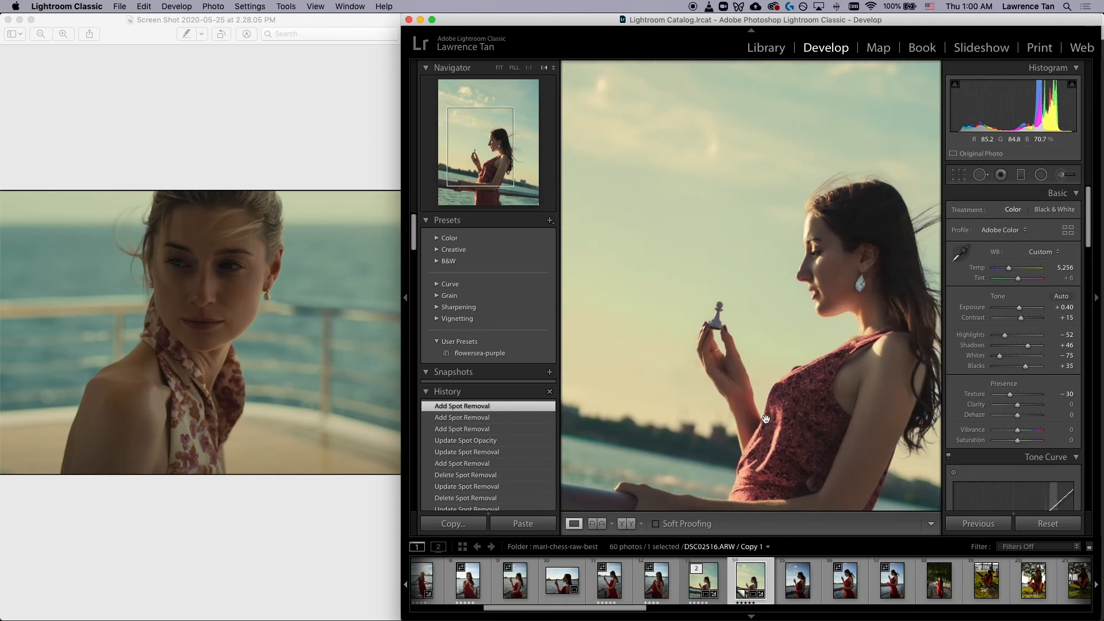
pyautogui.scroll(-5, 766, 420)
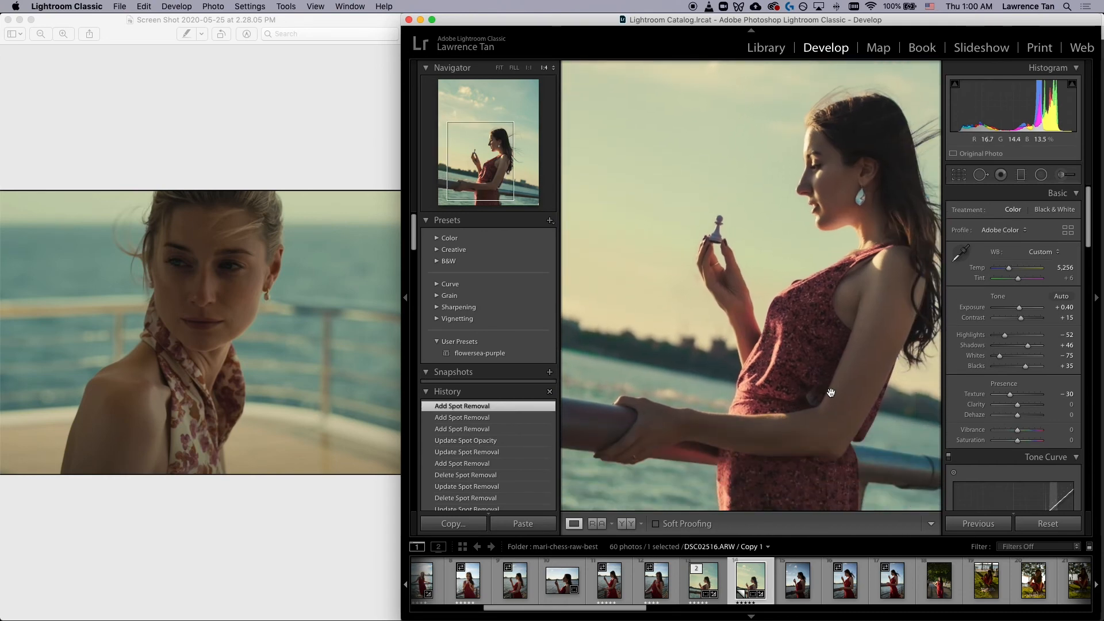
pyautogui.press('q')
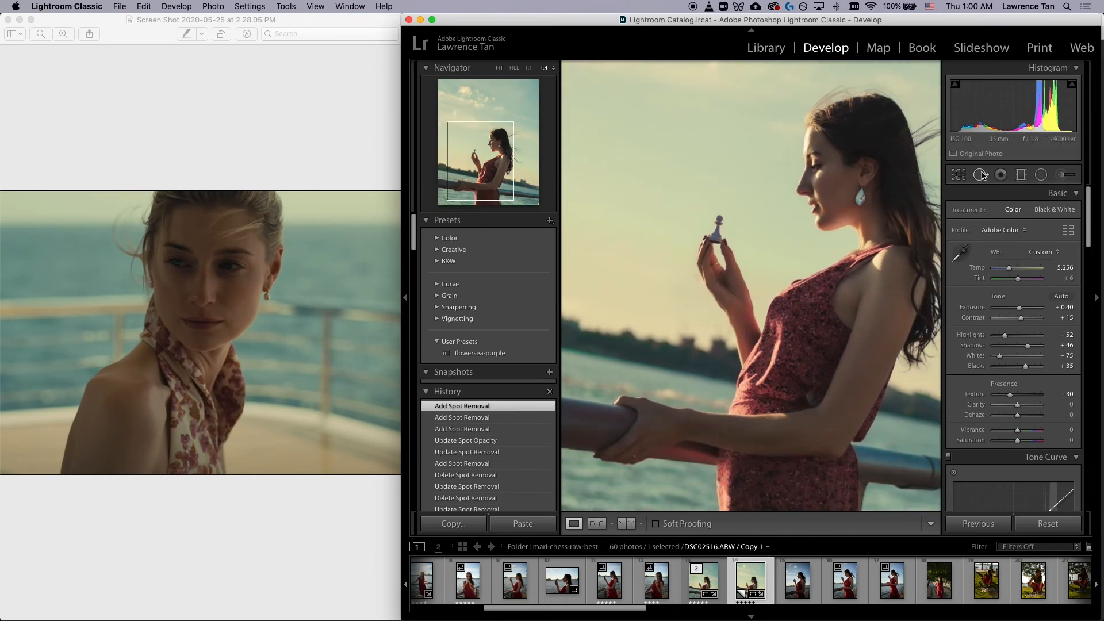
pyautogui.click(810, 395)
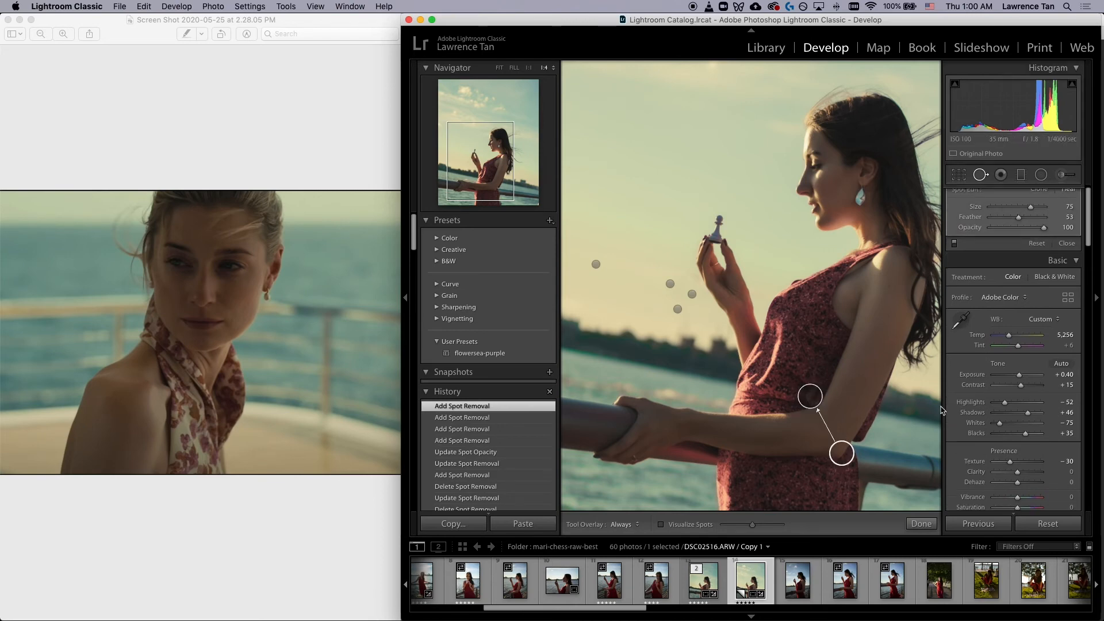
pyautogui.moveTo(810, 396); pyautogui.dragTo(809, 366)
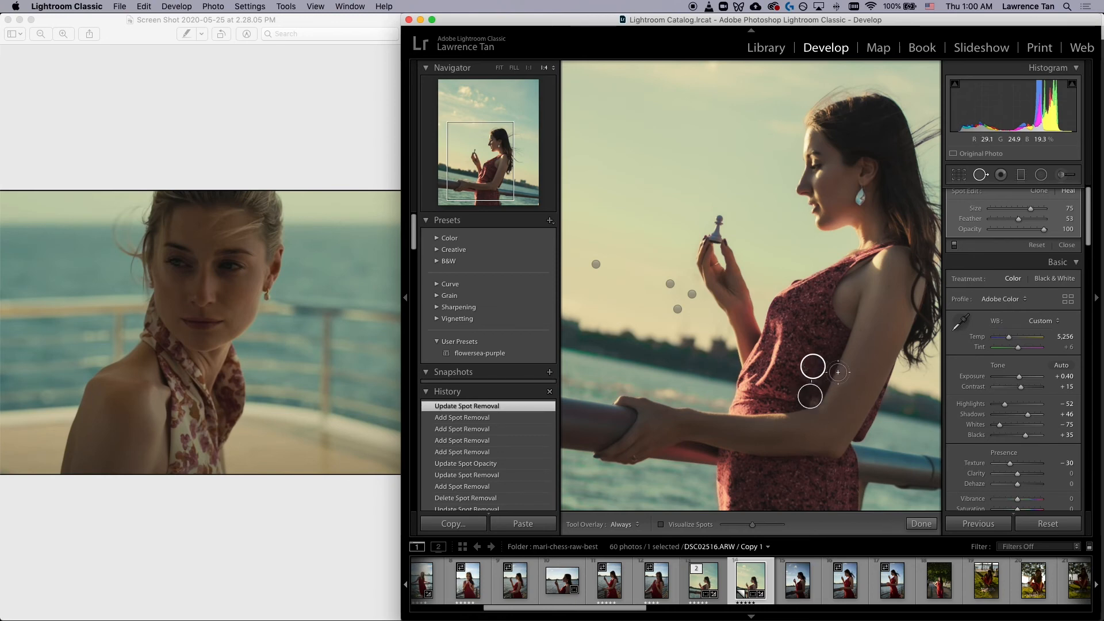
pyautogui.moveTo(1043, 230); pyautogui.dragTo(1033, 234)
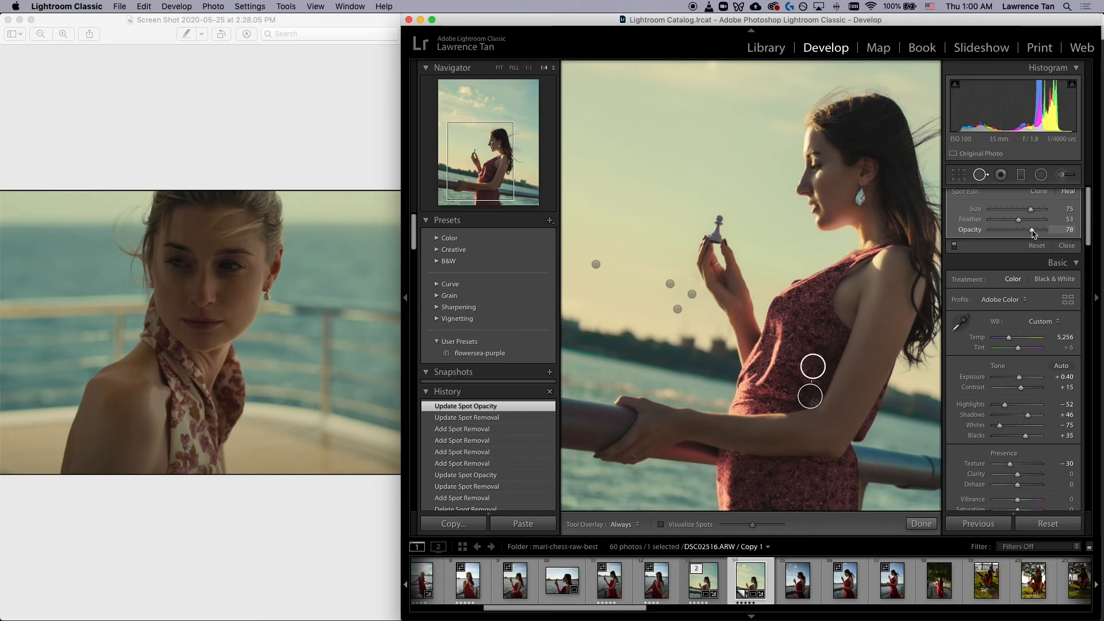
pyautogui.moveTo(1029, 234); pyautogui.dragTo(1028, 234)
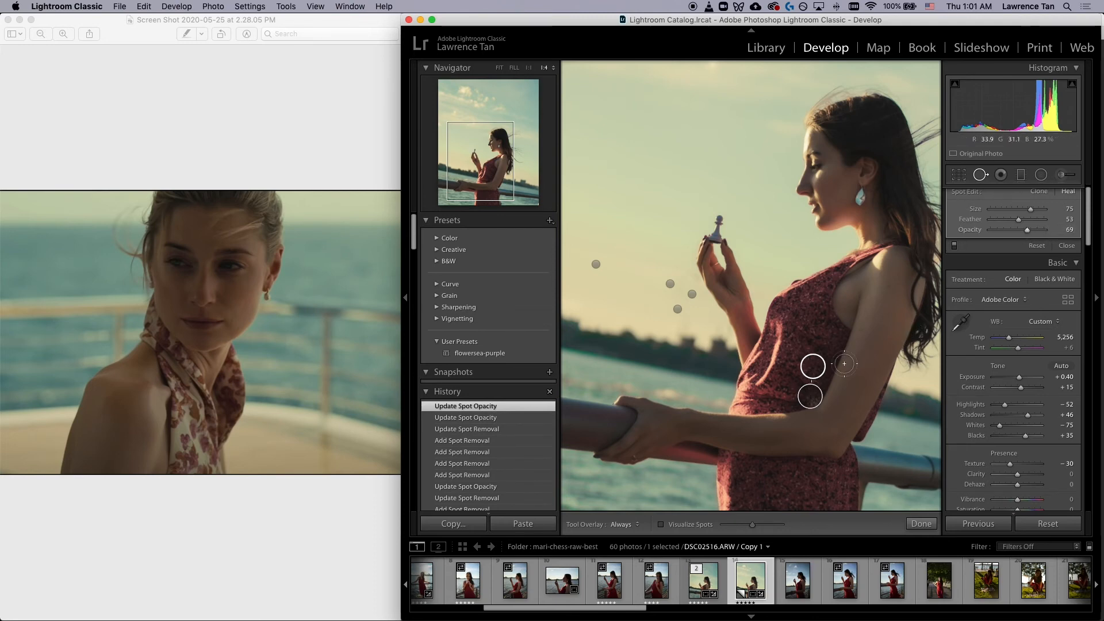
pyautogui.moveTo(813, 364); pyautogui.dragTo(808, 366)
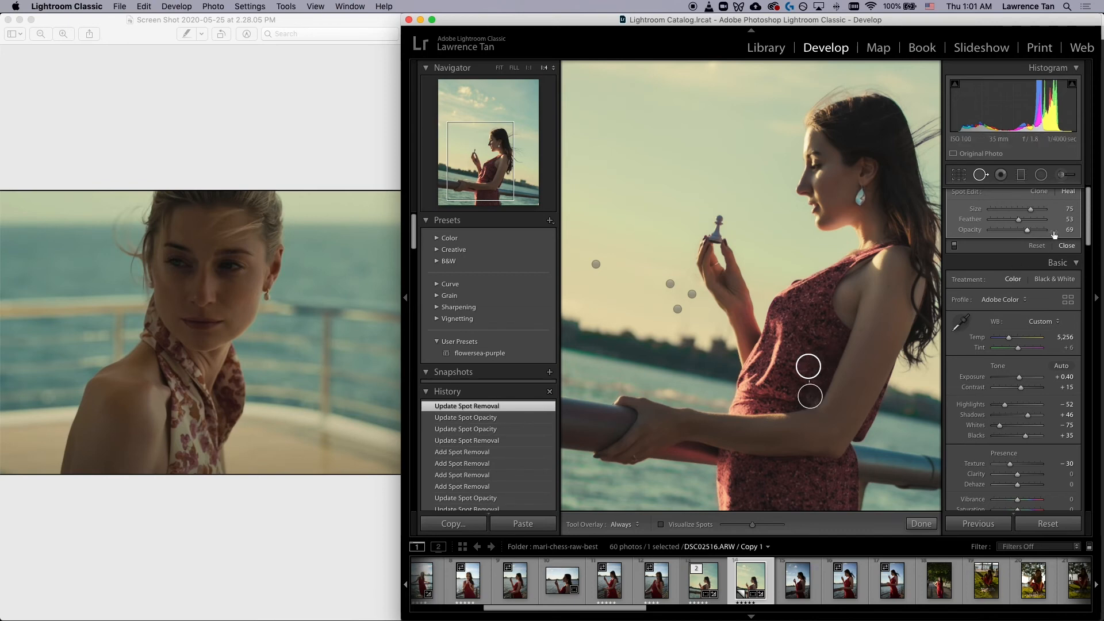
pyautogui.click(980, 175)
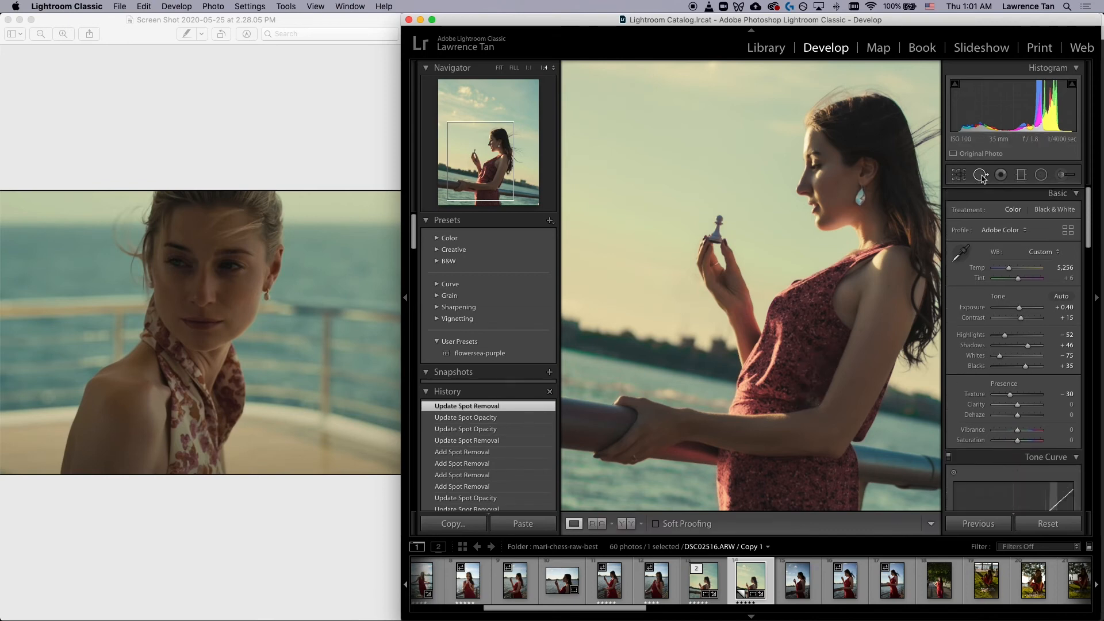
# Step: Delete the waist correction and heal the same dress spot again at Size 73 and Opacity 87
pyautogui.click(981, 175)
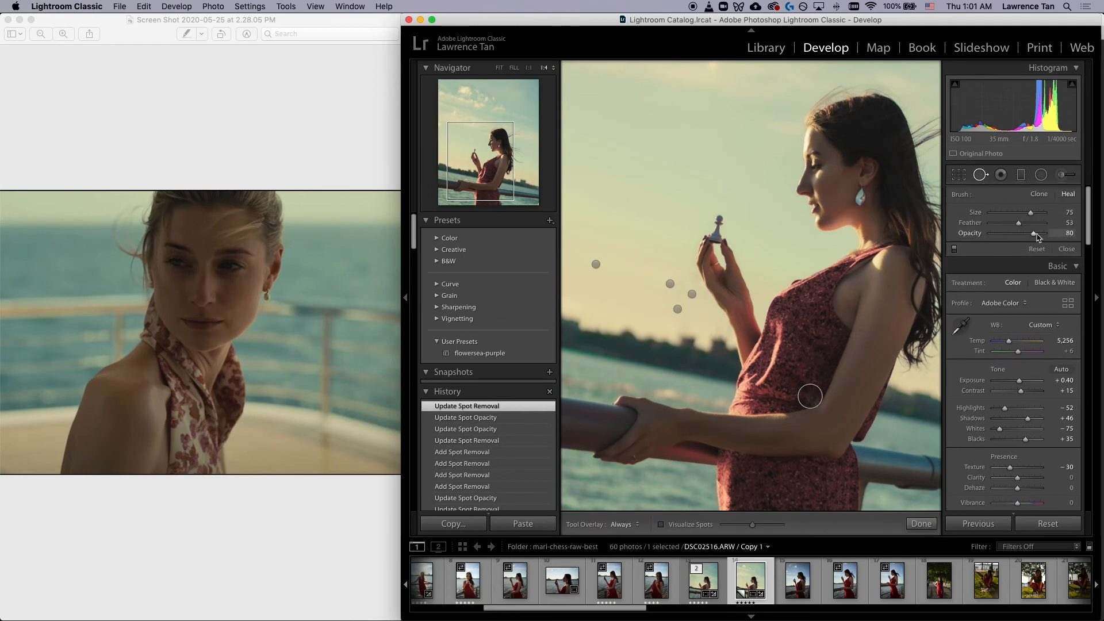
pyautogui.moveTo(1031, 213); pyautogui.dragTo(1022, 215)
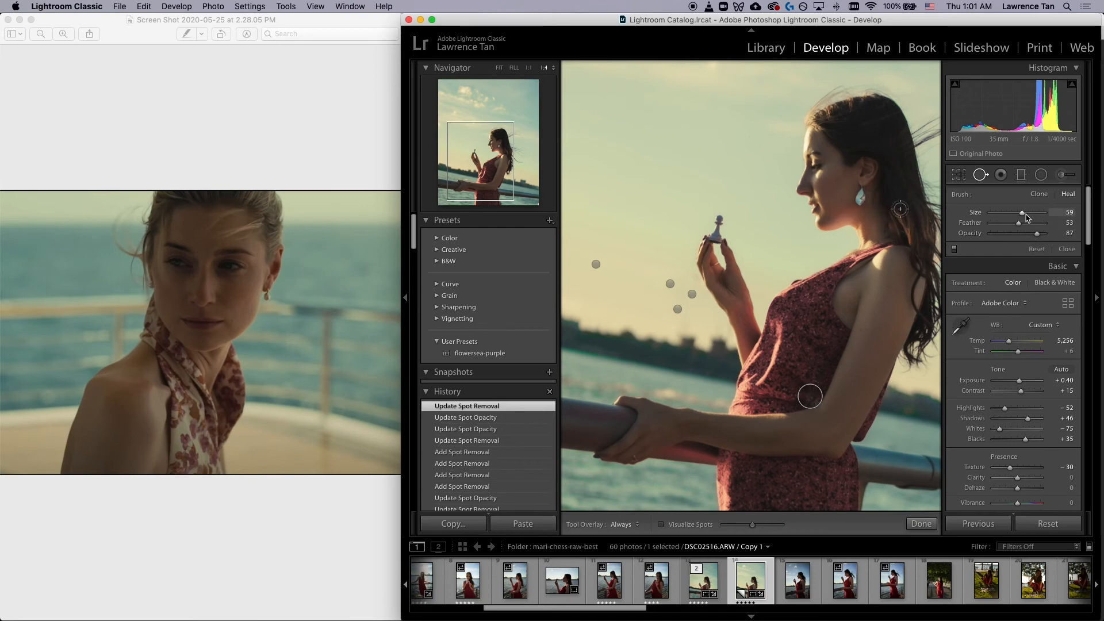
pyautogui.moveTo(800, 396); pyautogui.dragTo(798, 396)
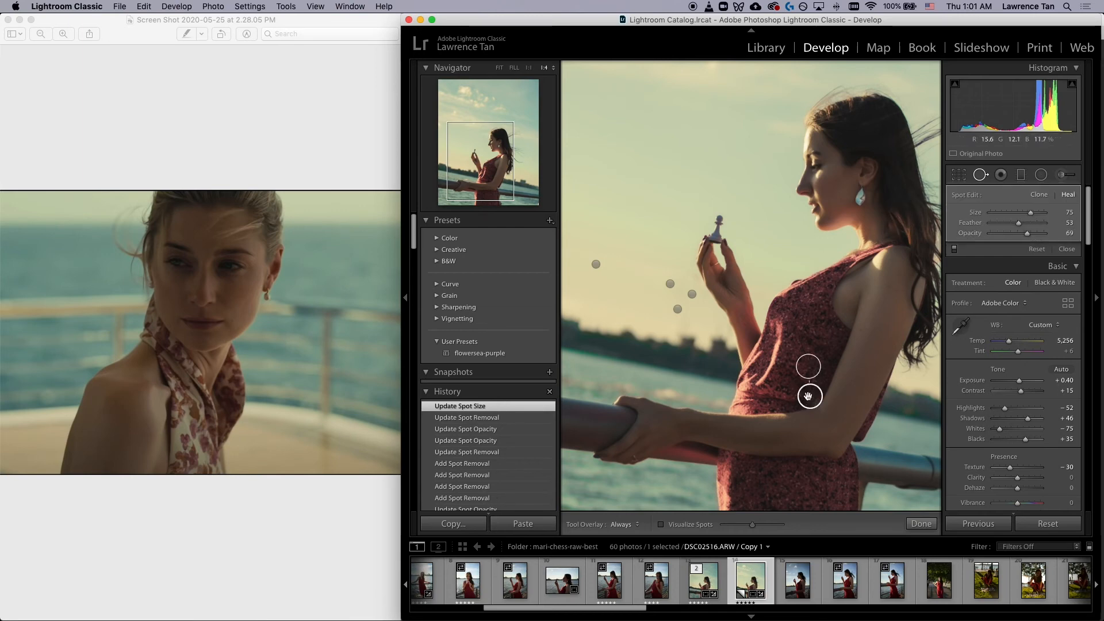
pyautogui.press('Delete')
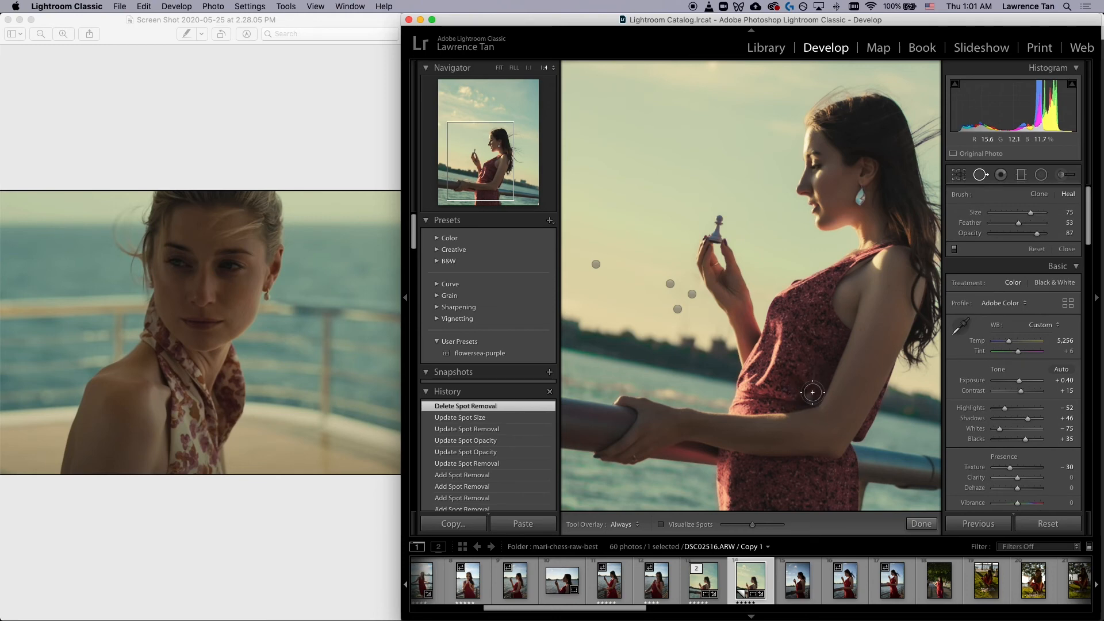
pyautogui.scroll(-1, 810, 398)
pyautogui.scroll(-1, 809, 397)
pyautogui.click(810, 397)
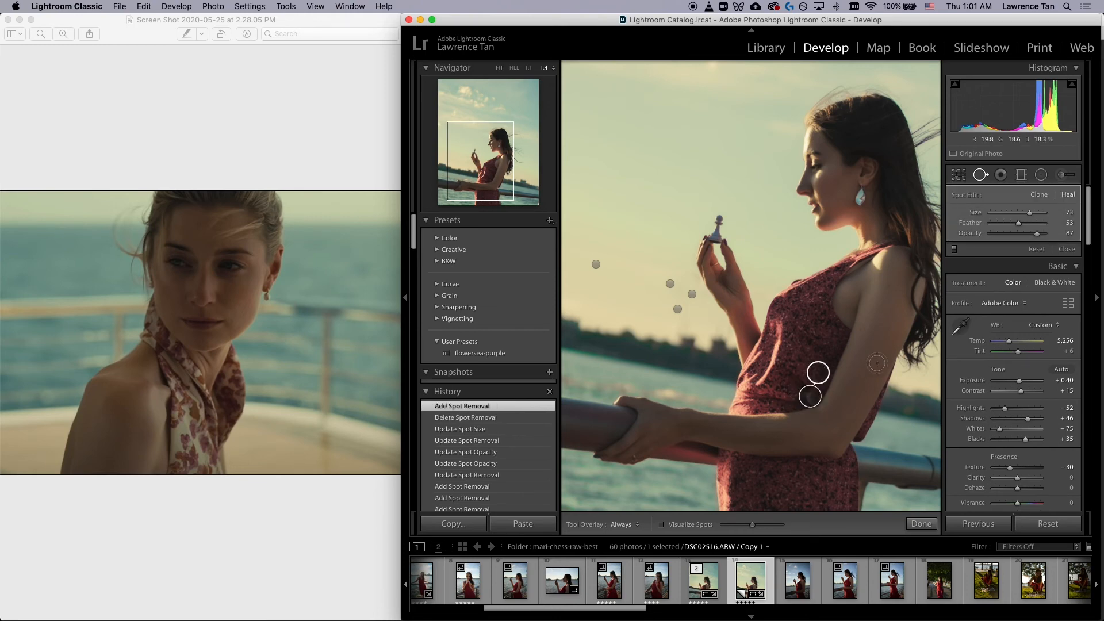
pyautogui.click(982, 174)
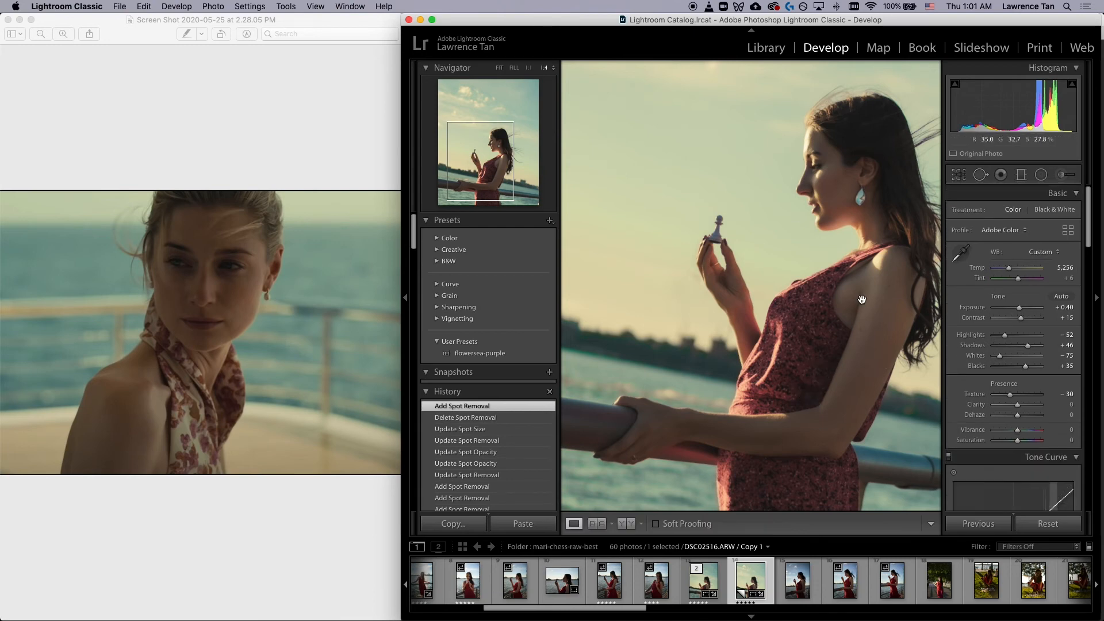
# Step: Try healing the bright spot in the photo's lower right corner at Size 76, with its source on the adjacent water
pyautogui.click(862, 300)
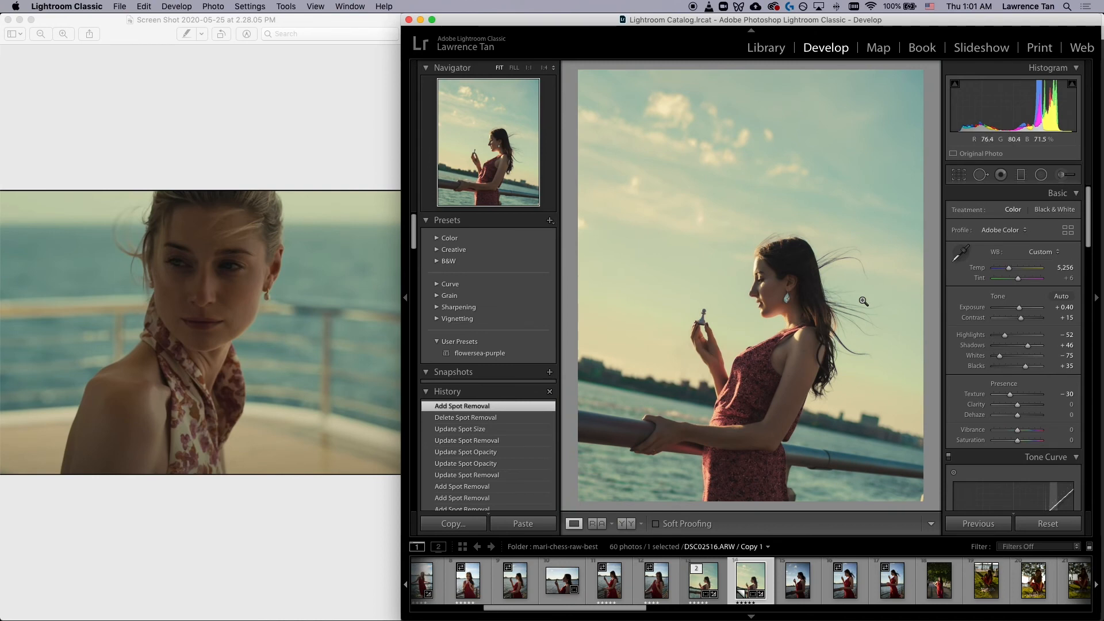
pyautogui.press('q')
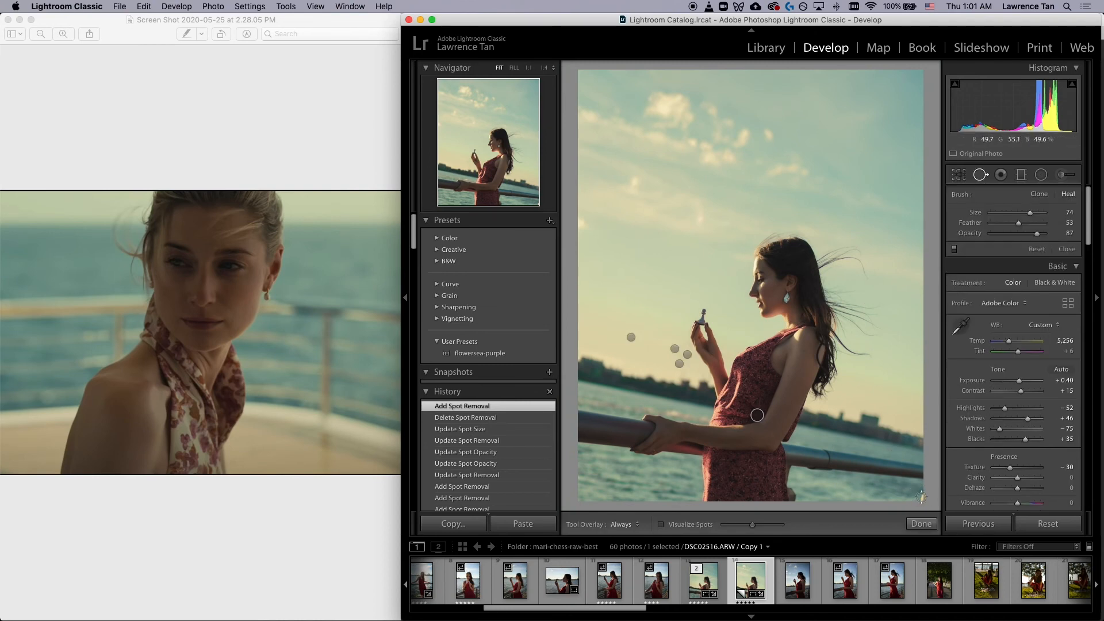
pyautogui.scroll(1, 921, 497)
pyautogui.click(921, 497)
pyautogui.moveTo(885, 490); pyautogui.dragTo(894, 492)
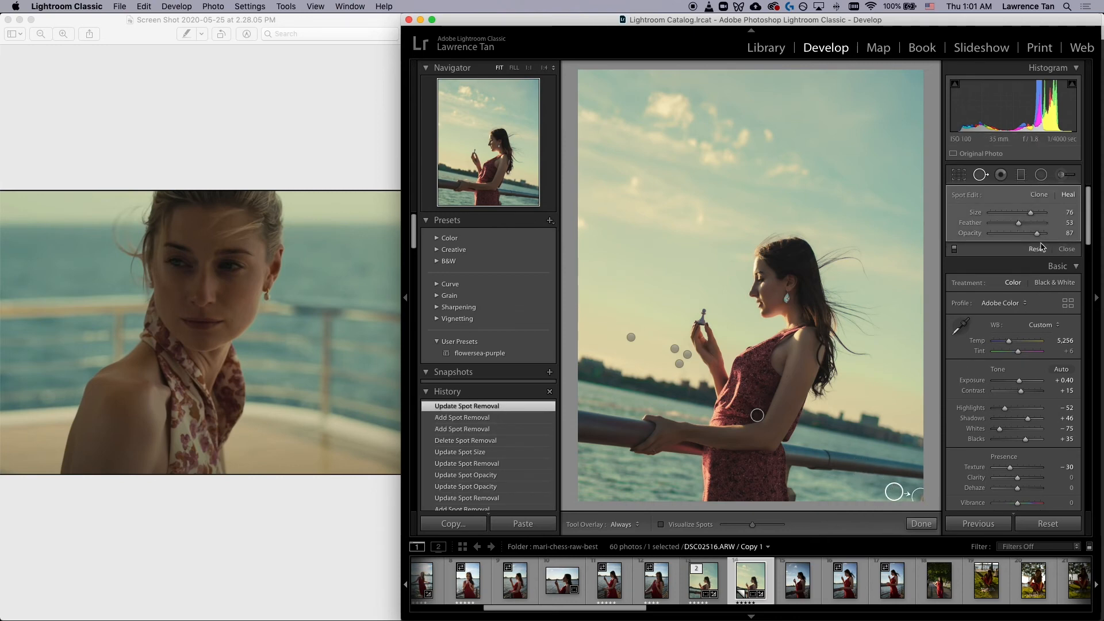
# Step: Set the corner correction's Opacity to 100 and Feather to 28, and nudge it slightly toward the photo's edge
pyautogui.moveTo(1036, 233); pyautogui.dragTo(1058, 234)
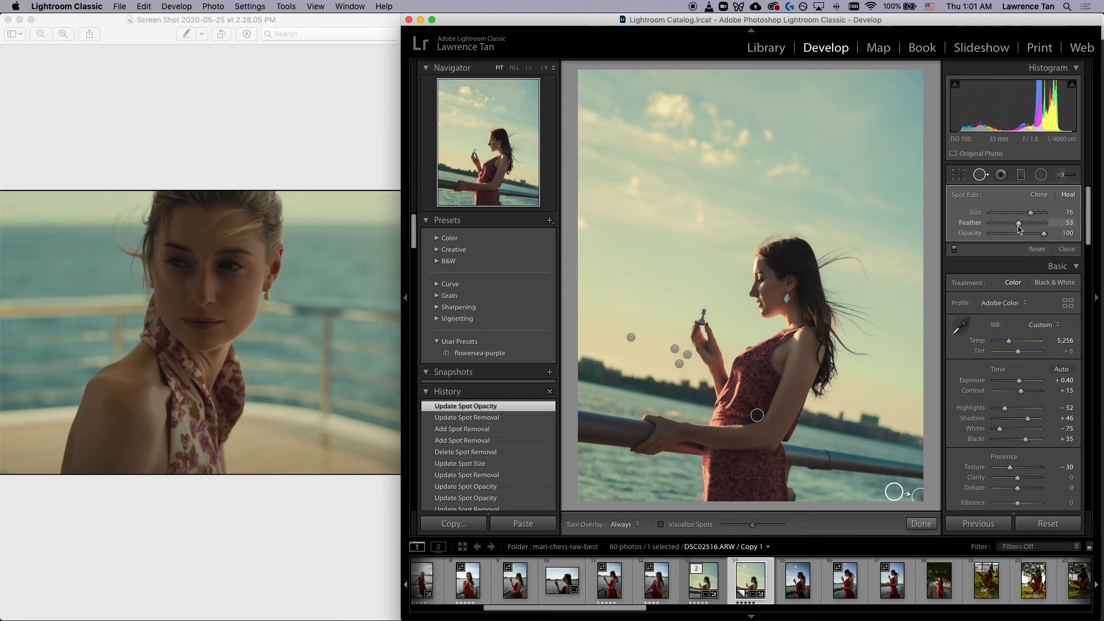
pyautogui.moveTo(1018, 224)
pyautogui.mouseDown()
pyautogui.moveTo(1035, 225)
pyautogui.moveTo(983, 224)
pyautogui.moveTo(1005, 225)
pyautogui.mouseUp()
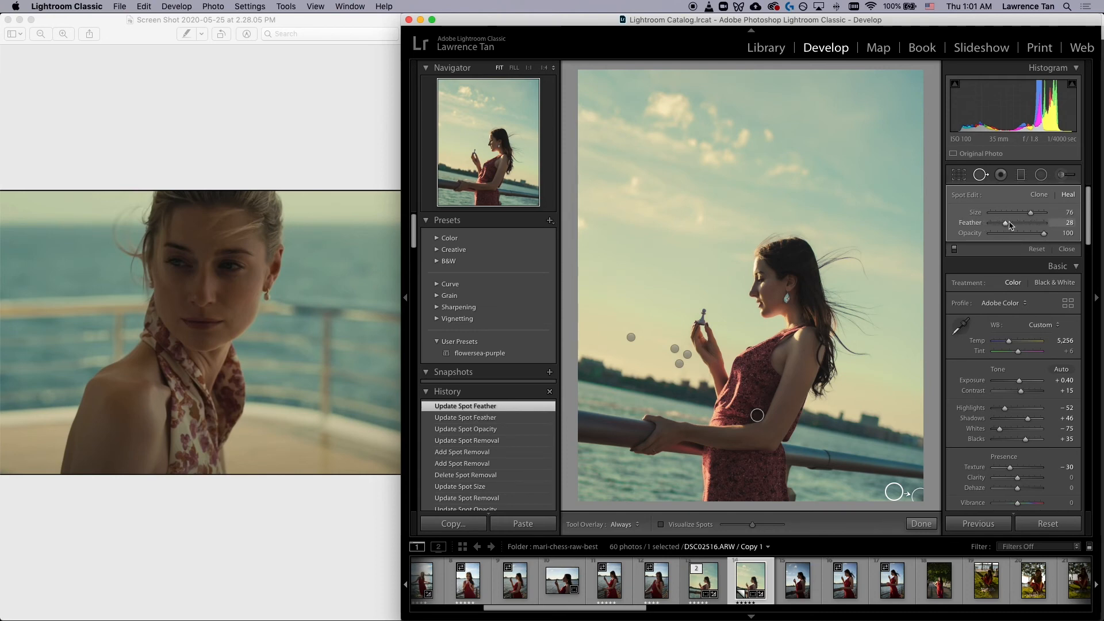
pyautogui.moveTo(919, 495); pyautogui.dragTo(923, 496)
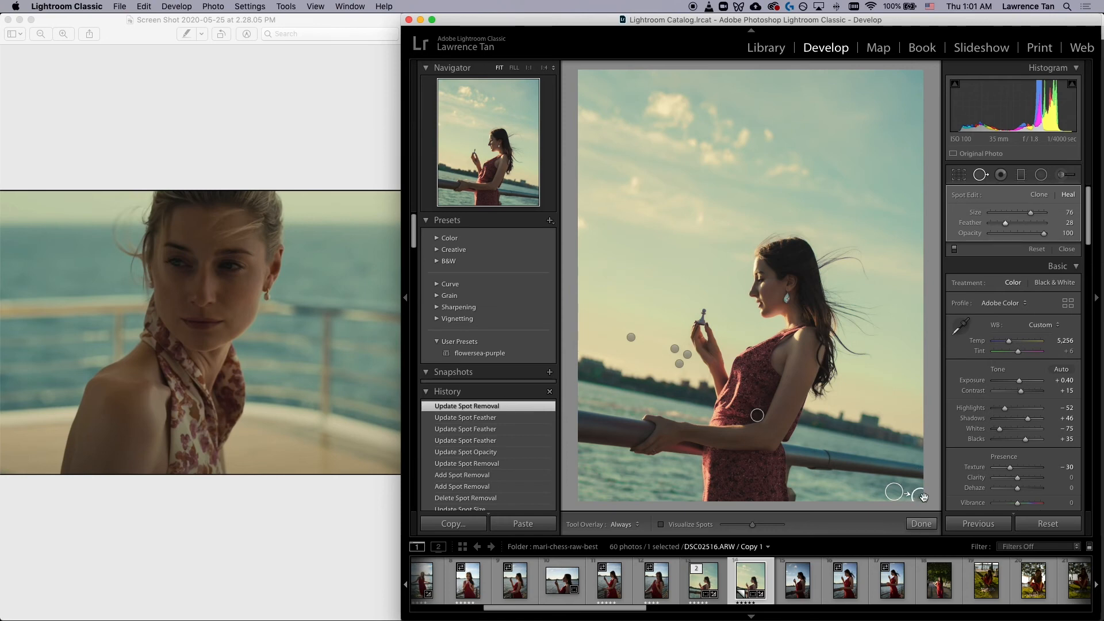
# Step: Delete the corner correction and heal the bright spot again at Size 75, with its source moved to the water right beside it
pyautogui.press('super+equal')
pyautogui.press('super+equal')
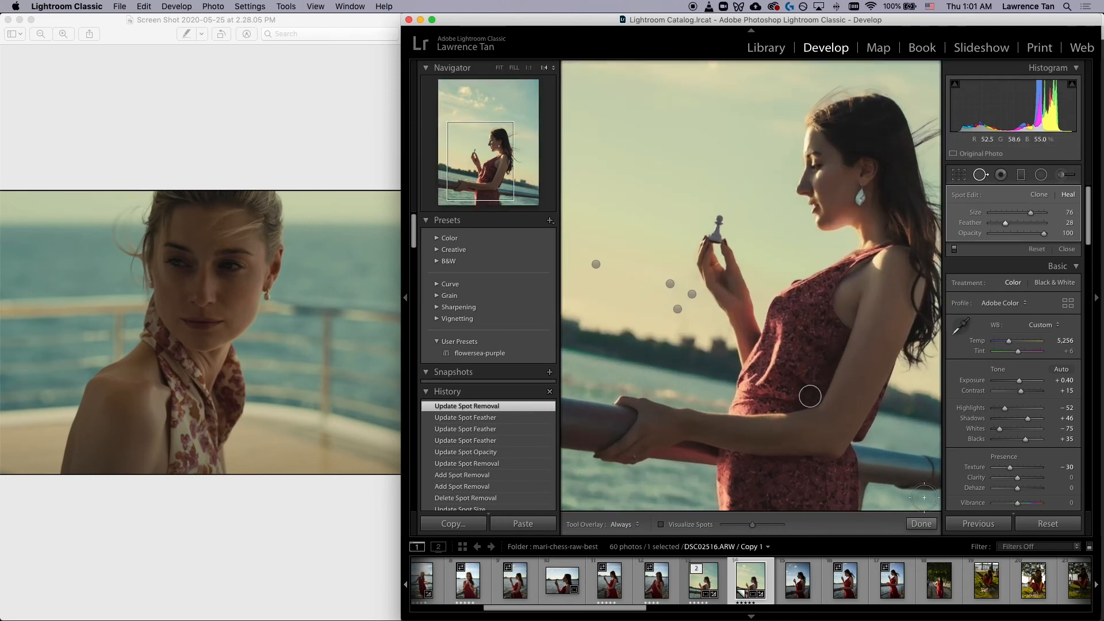
pyautogui.click(982, 175)
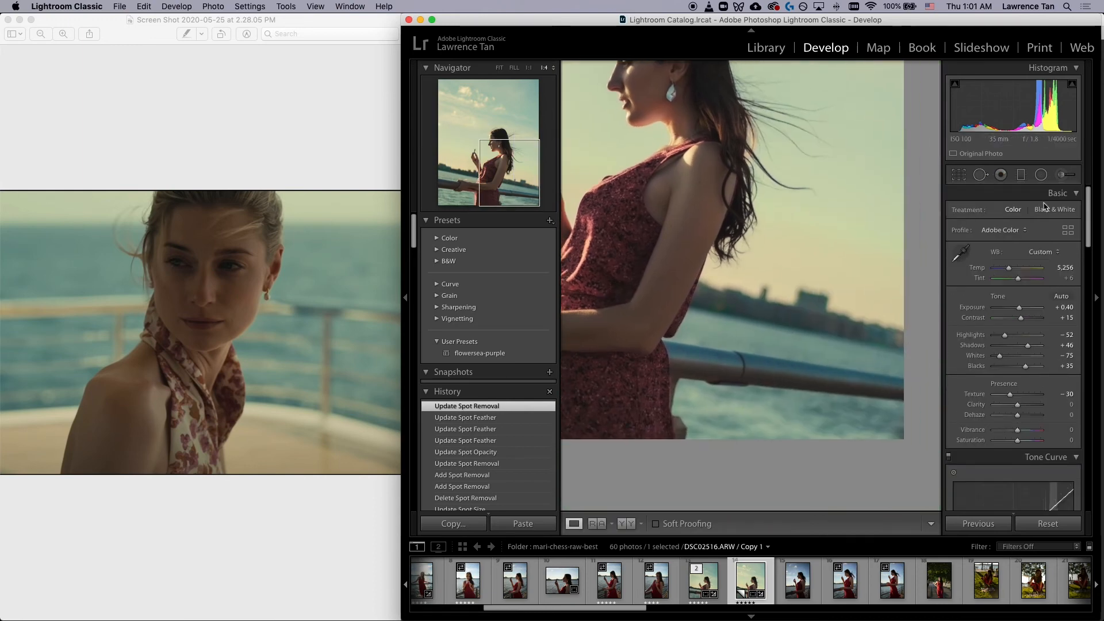
pyautogui.click(981, 175)
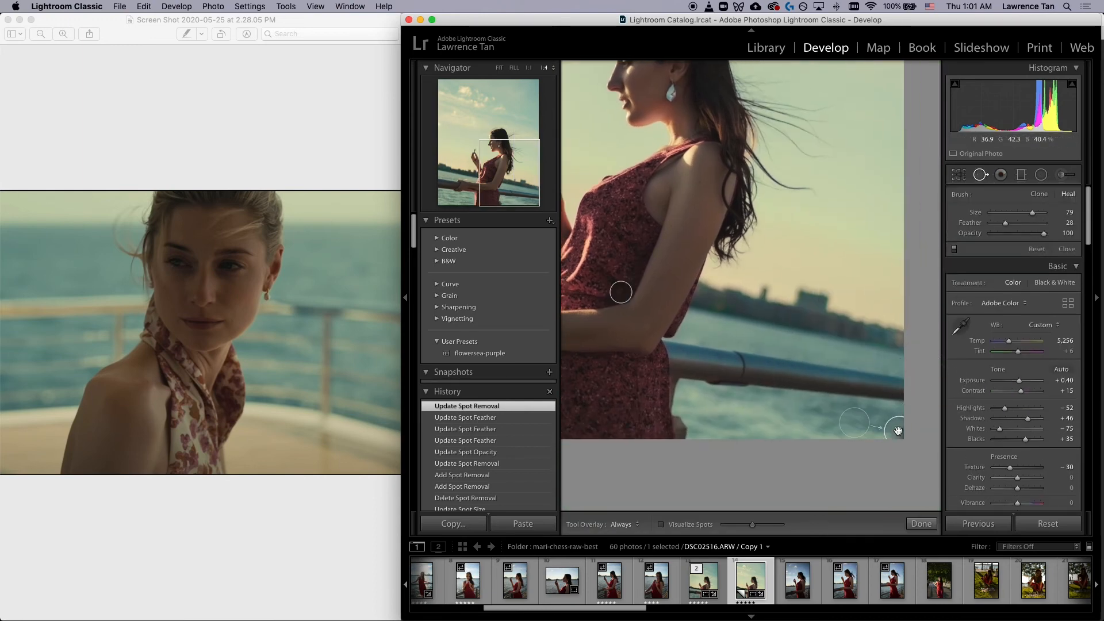
pyautogui.click(905, 433)
pyautogui.press('Delete')
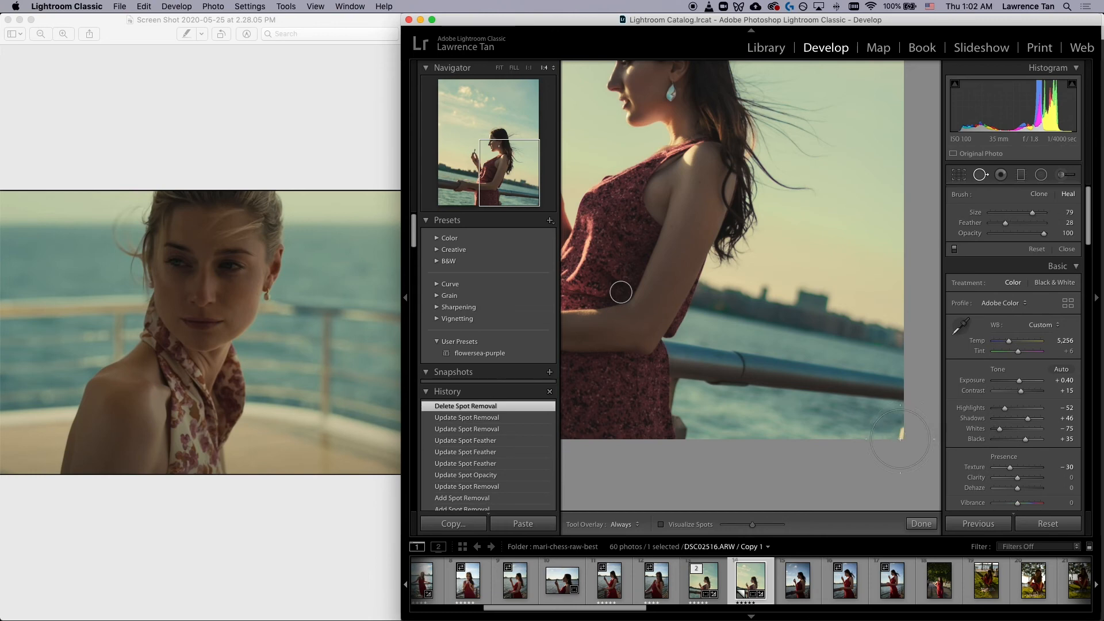
pyautogui.scroll(-1, 901, 434)
pyautogui.click(900, 432)
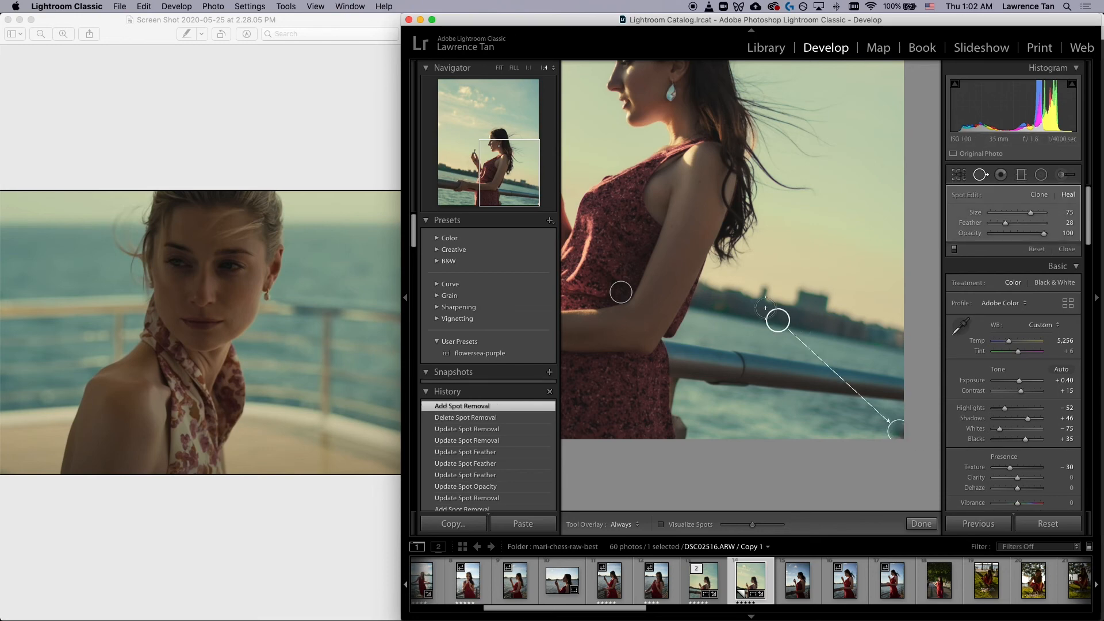
pyautogui.moveTo(775, 315); pyautogui.dragTo(868, 429)
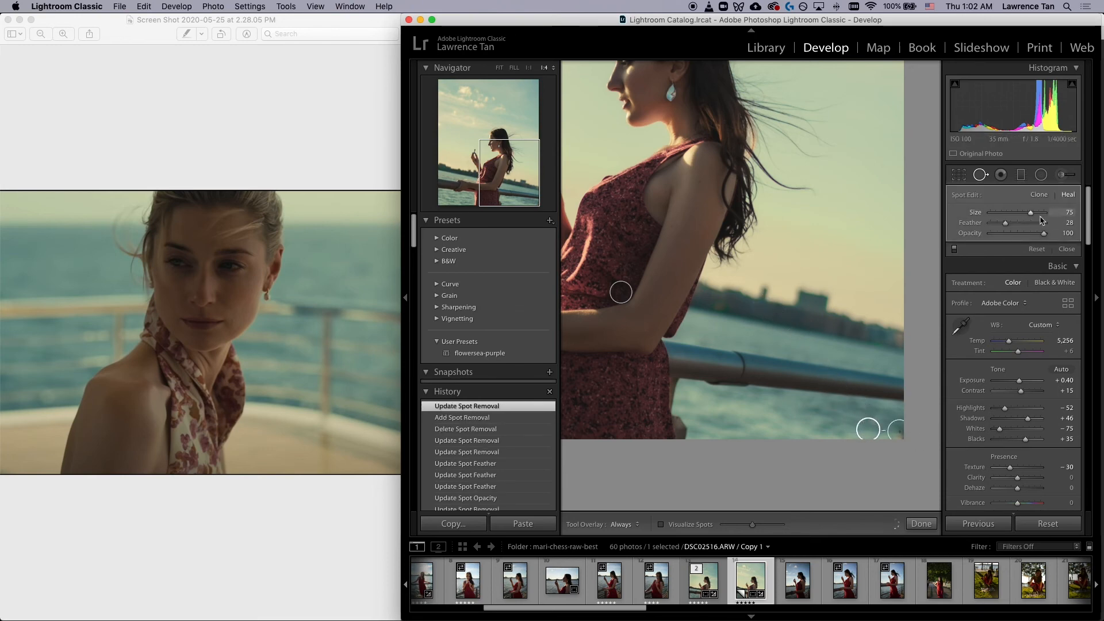
pyautogui.moveTo(899, 430); pyautogui.dragTo(899, 431)
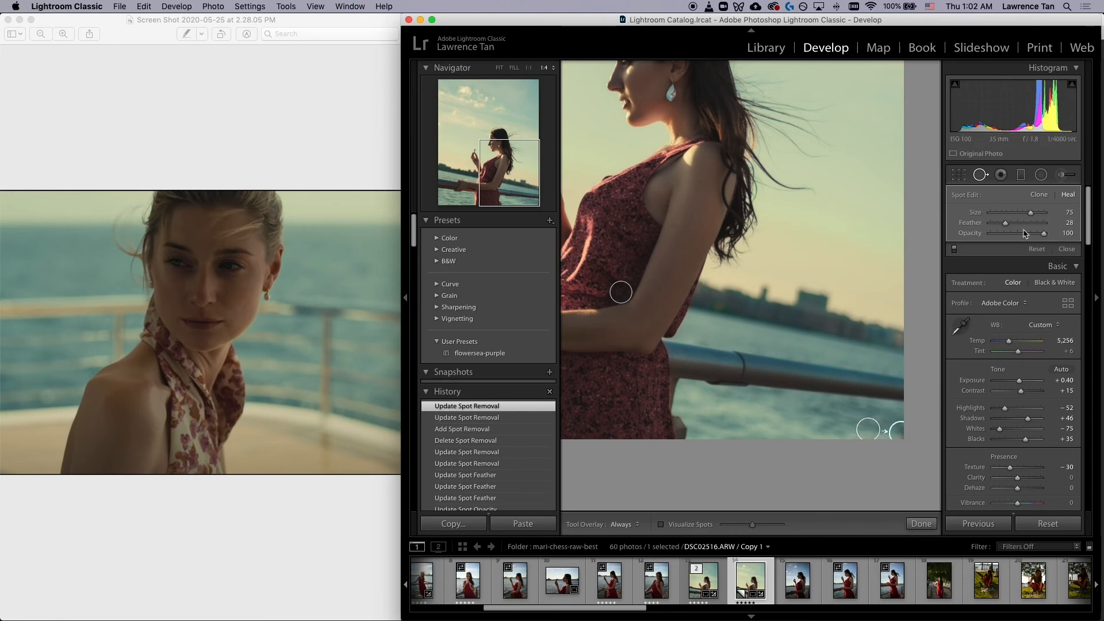
pyautogui.click(980, 175)
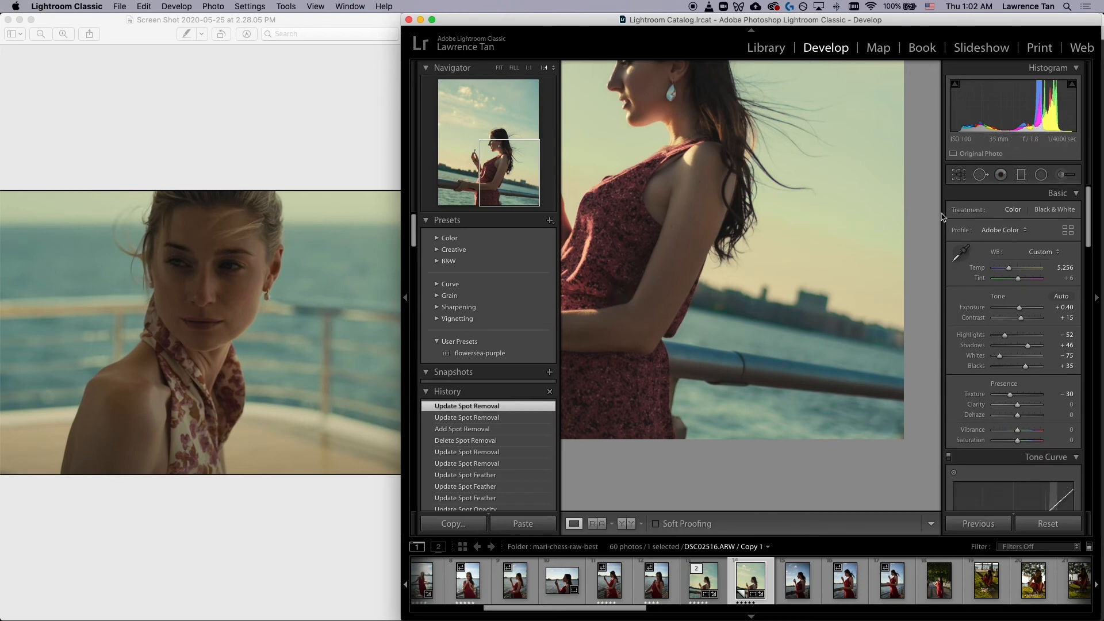
# Step: Switch the healing correction in the photo's lower right corner to Clone mode and close the spot removal tool
pyautogui.click(981, 175)
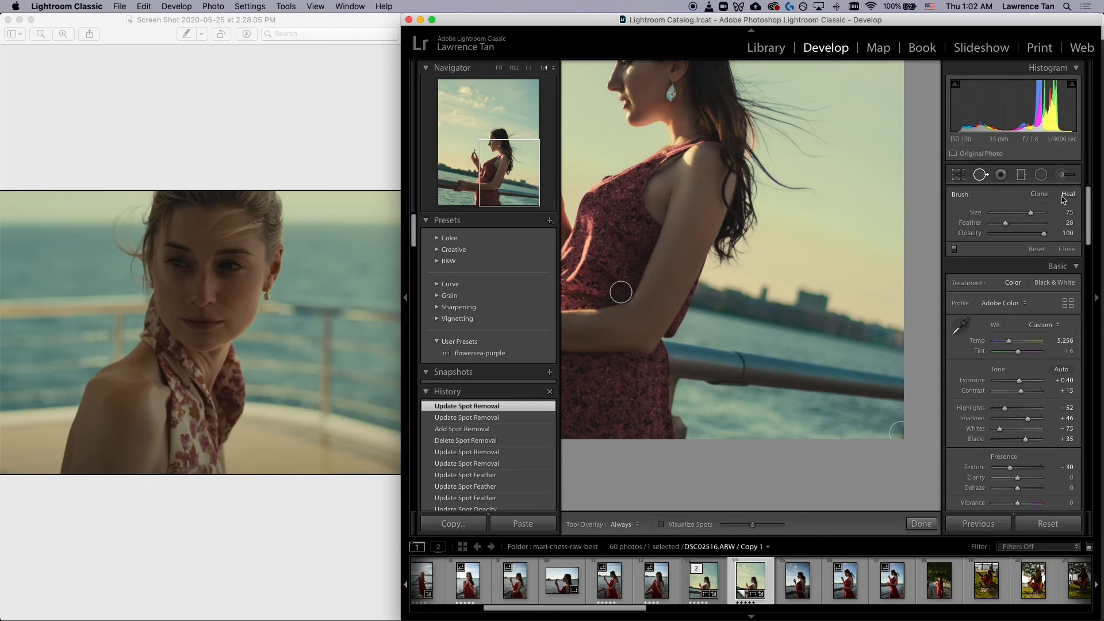
pyautogui.click(895, 432)
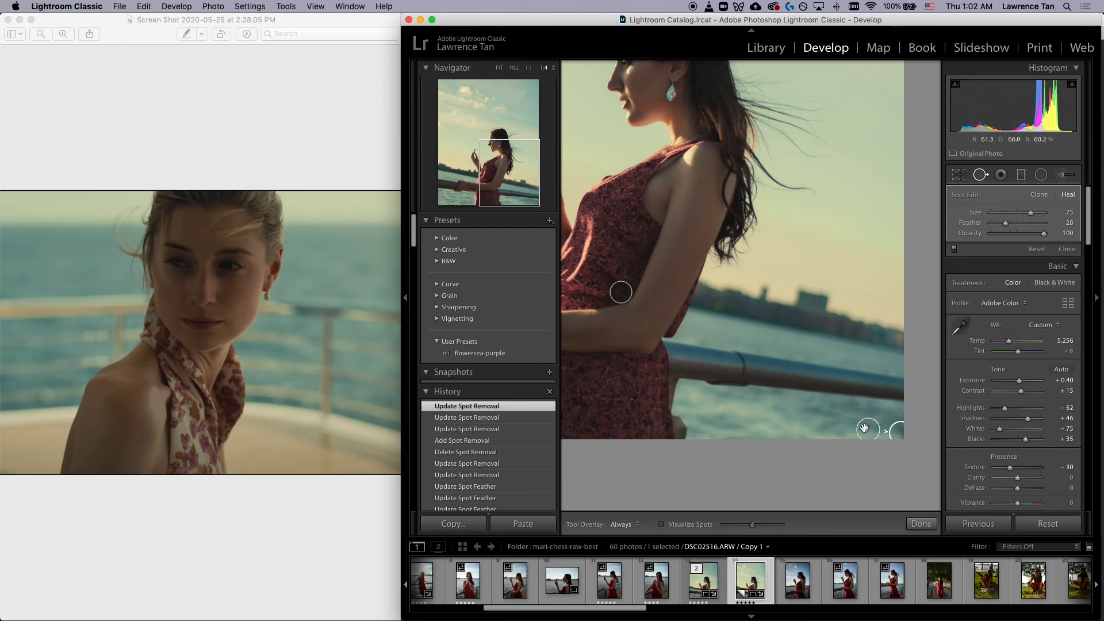
pyautogui.click(1041, 197)
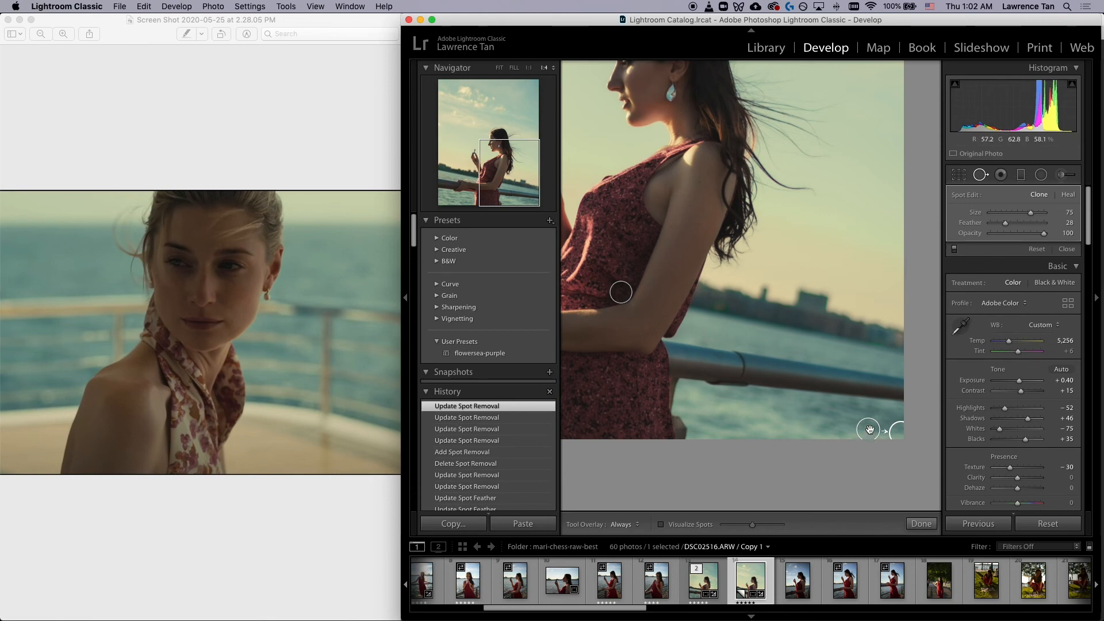
pyautogui.click(980, 175)
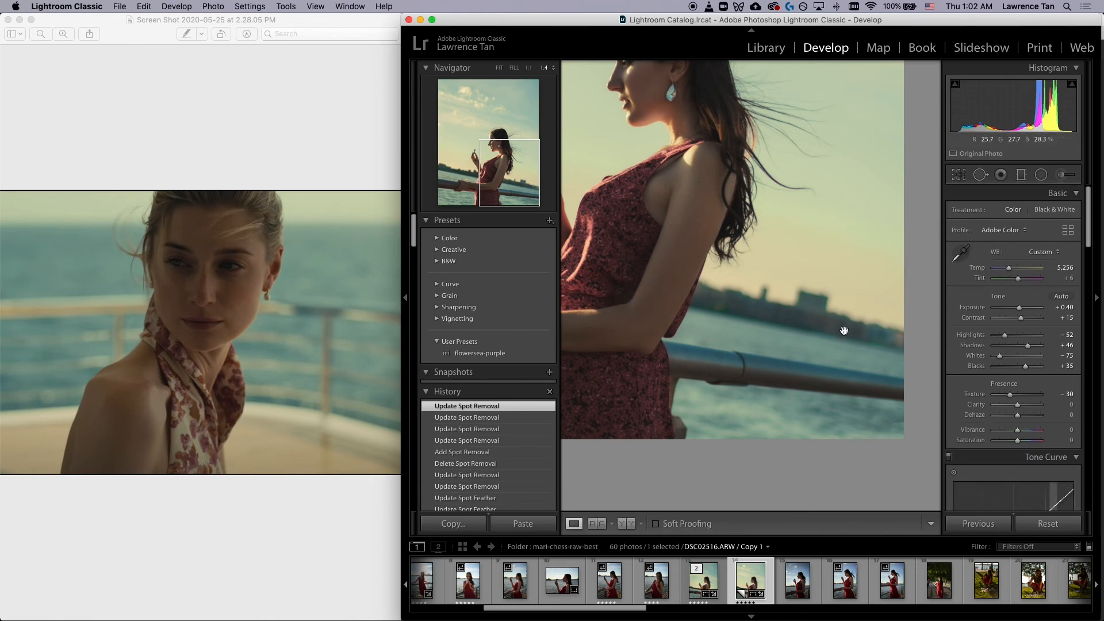
# Step: Set the corner clone correction's Feather to 2 and Opacity to 100
pyautogui.press('q')
pyautogui.click(899, 434)
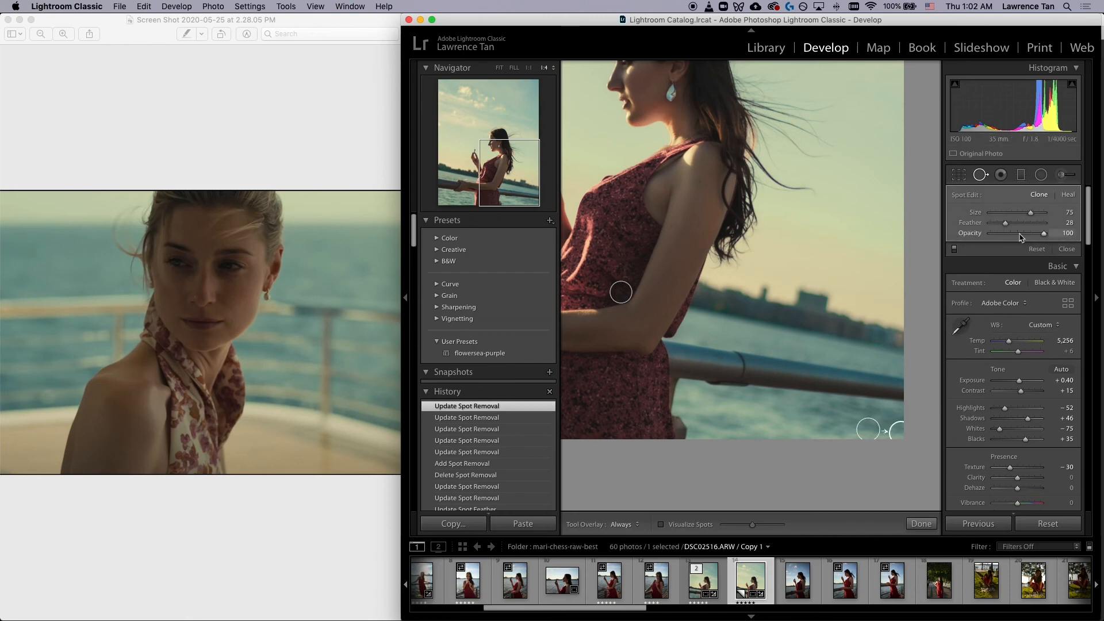
pyautogui.moveTo(1044, 234); pyautogui.dragTo(1040, 236)
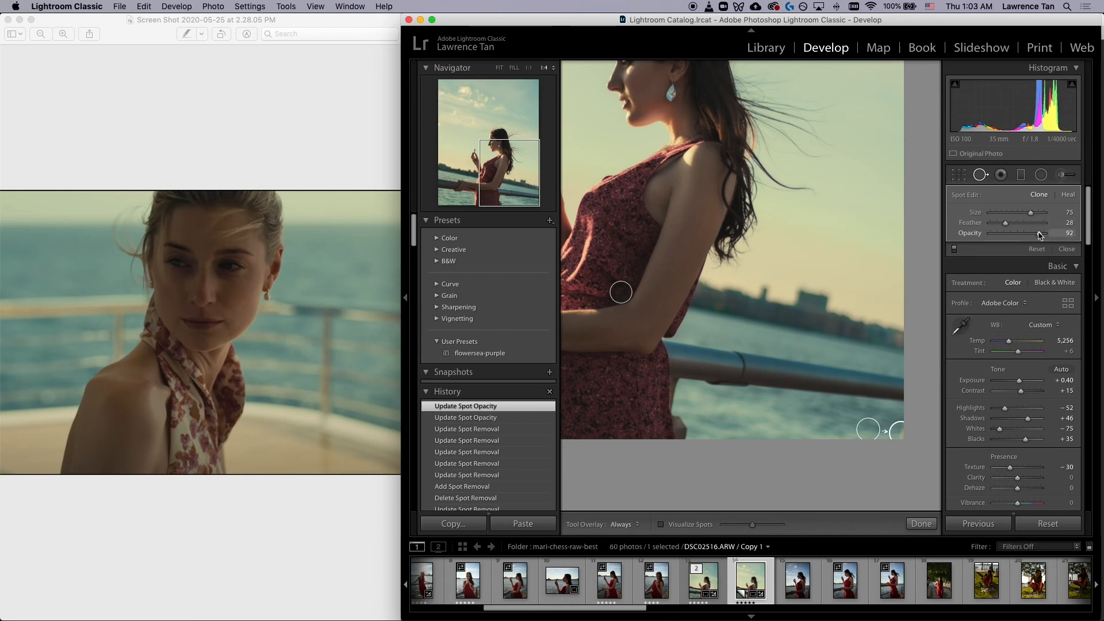
pyautogui.moveTo(1005, 223); pyautogui.dragTo(1049, 235)
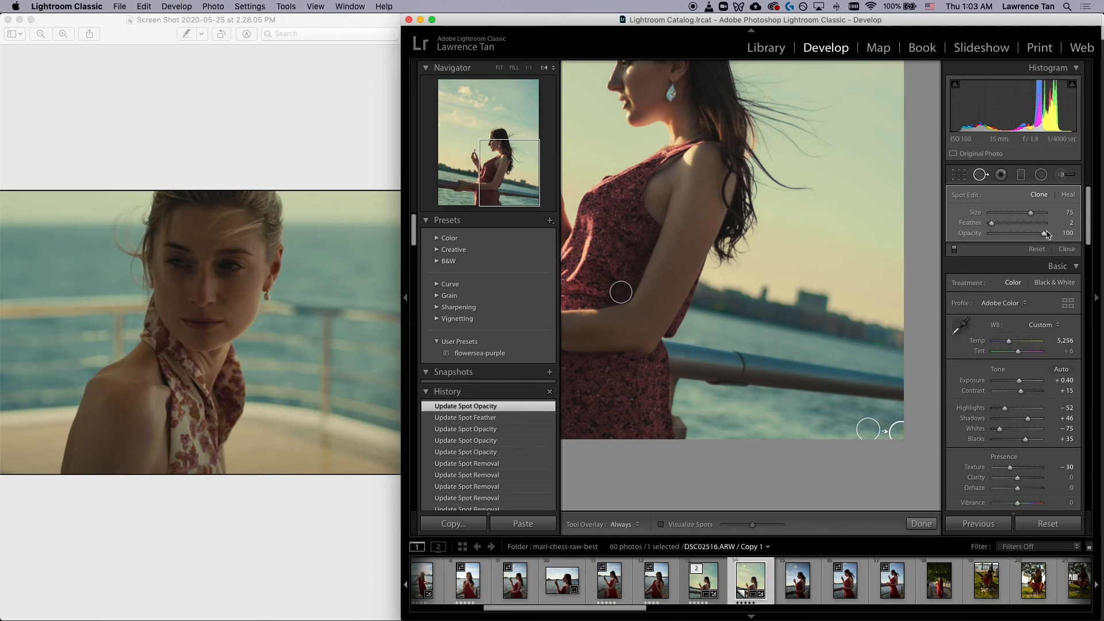
pyautogui.click(979, 176)
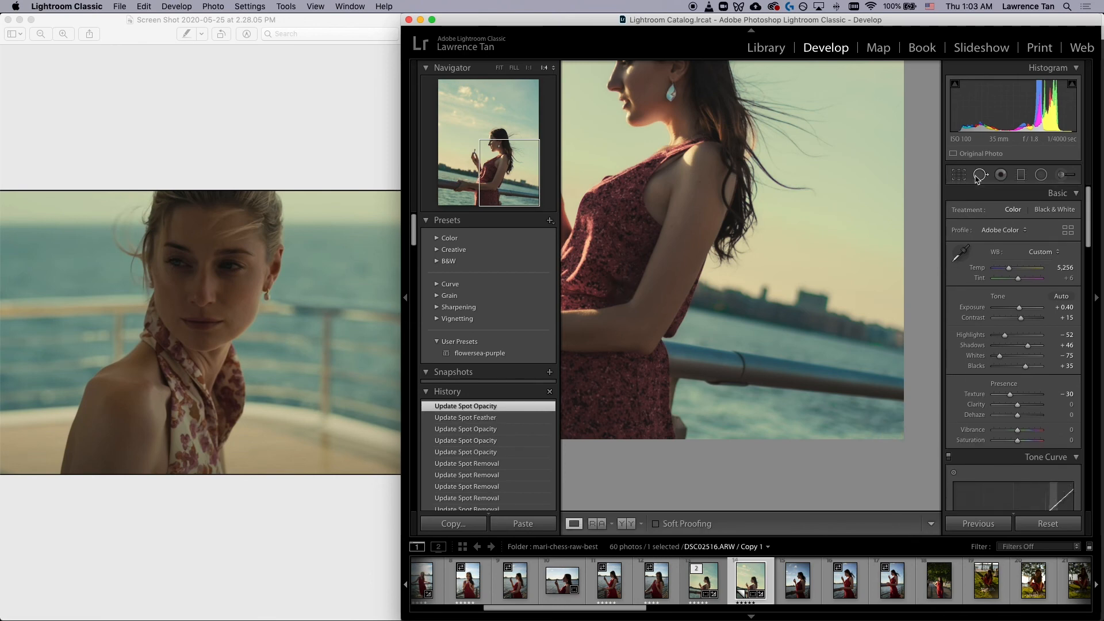
# Step: Fit the whole photo in view and compare the virtual copy with the original DSC02516.ARW edit
pyautogui.click(912, 397)
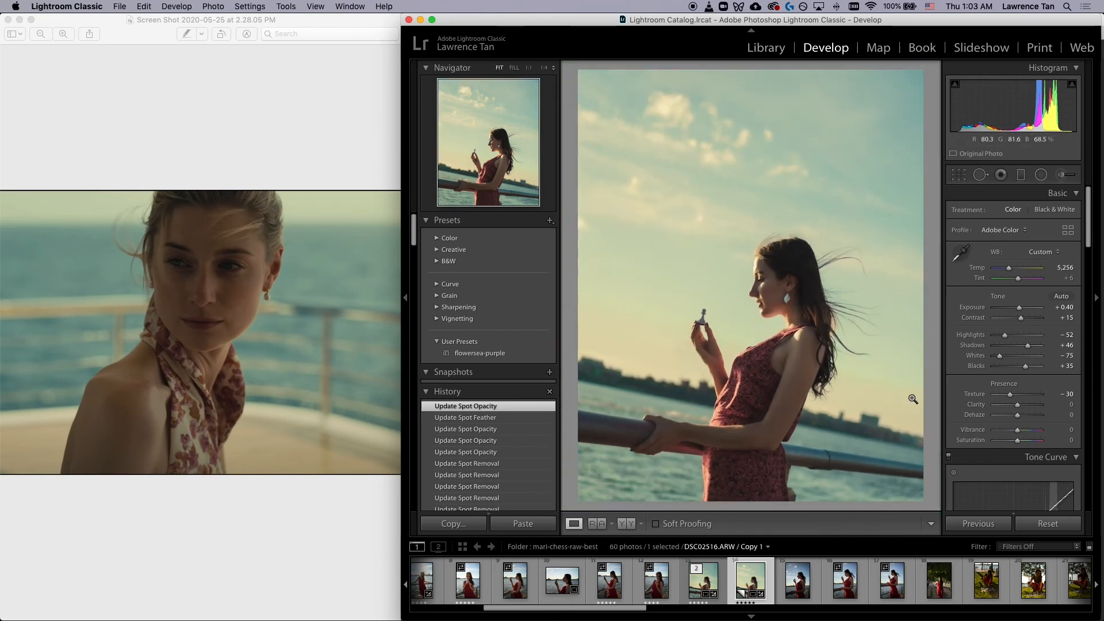
pyautogui.click(706, 579)
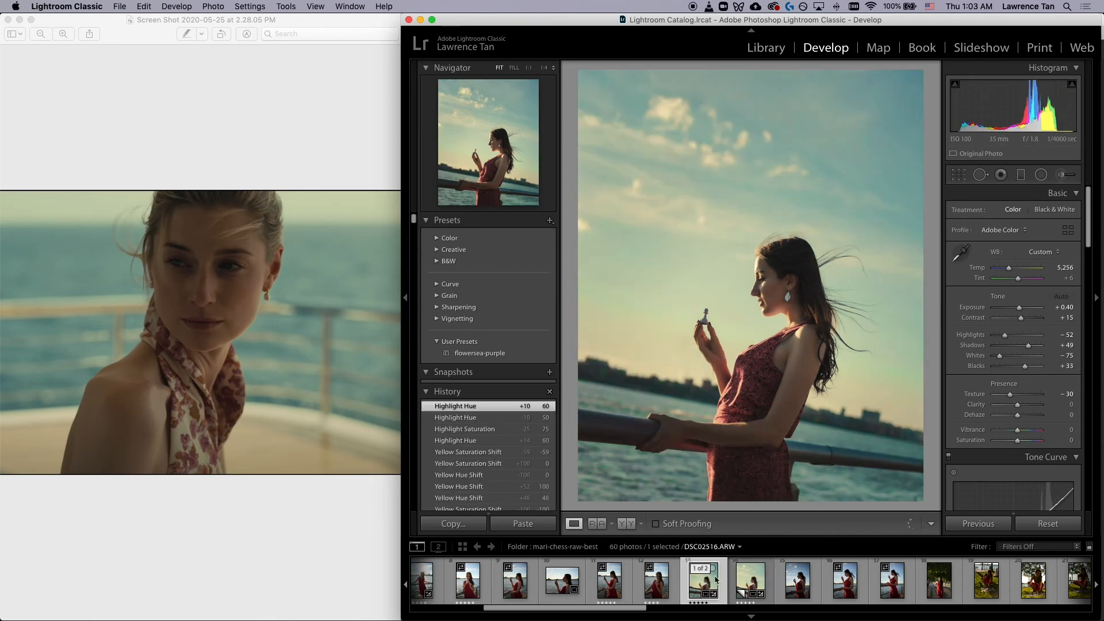
pyautogui.click(749, 581)
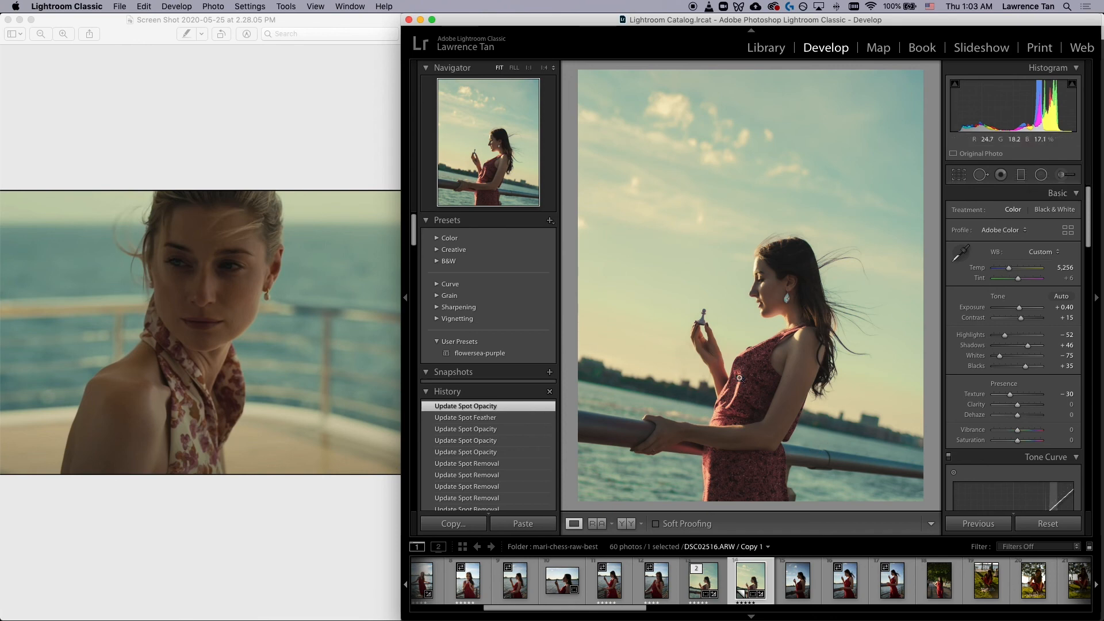
pyautogui.click(707, 580)
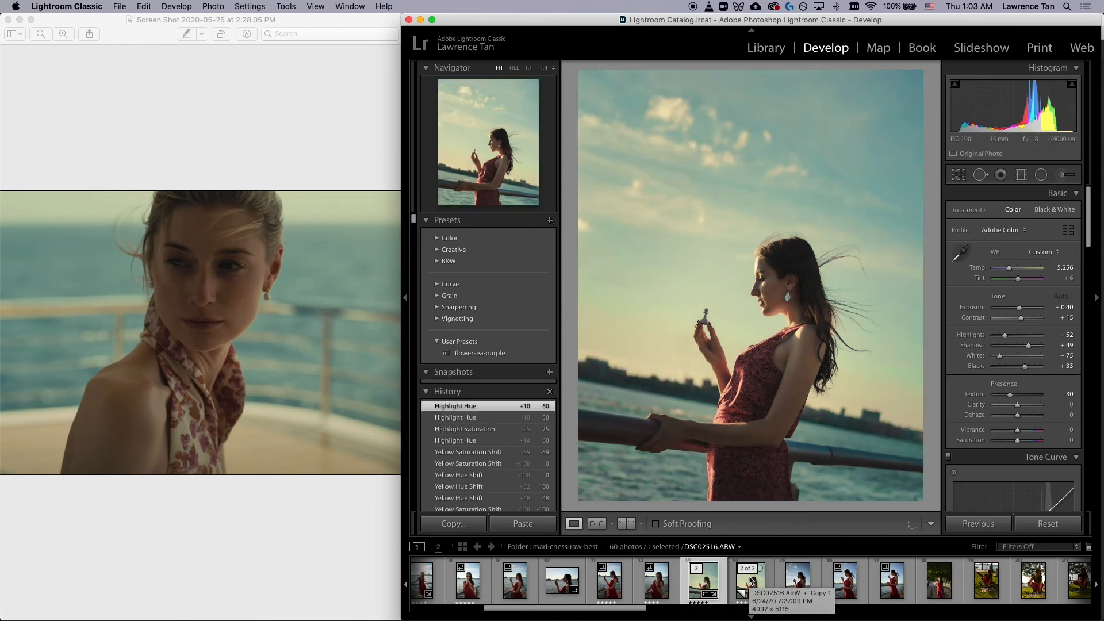
pyautogui.click(750, 582)
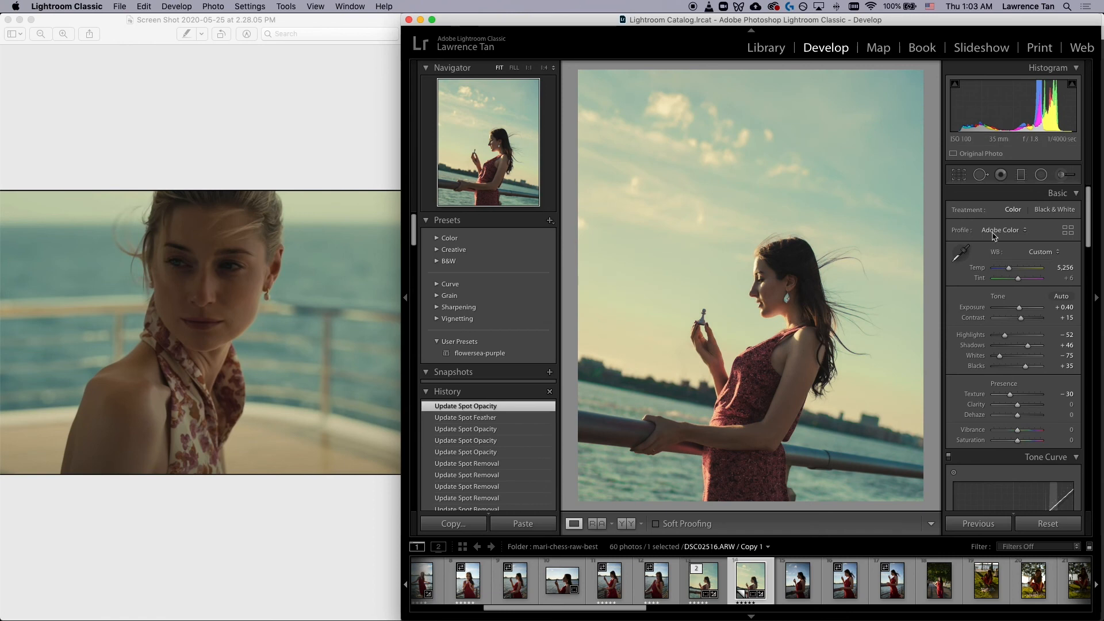
# Step: Add a radial filter around the woman's upper body and raised hand, leaving Feather at 50 and Invert off
pyautogui.click(1040, 175)
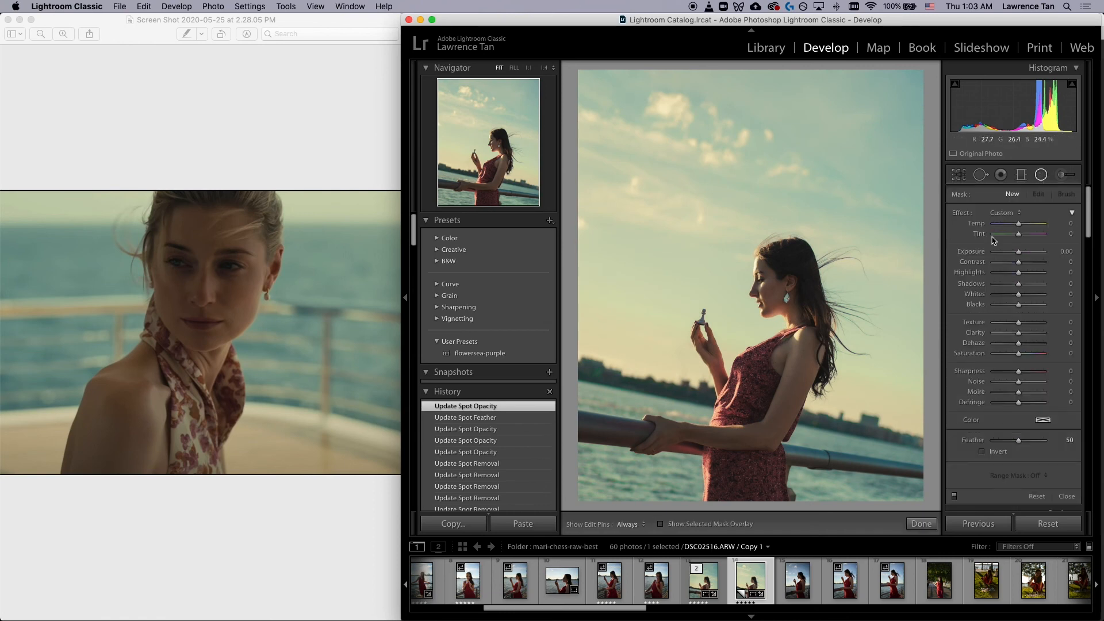
pyautogui.moveTo(669, 248)
pyautogui.mouseDown()
pyautogui.moveTo(752, 374)
pyautogui.moveTo(798, 370)
pyautogui.mouseUp()
pyautogui.moveTo(682, 236); pyautogui.dragTo(767, 320)
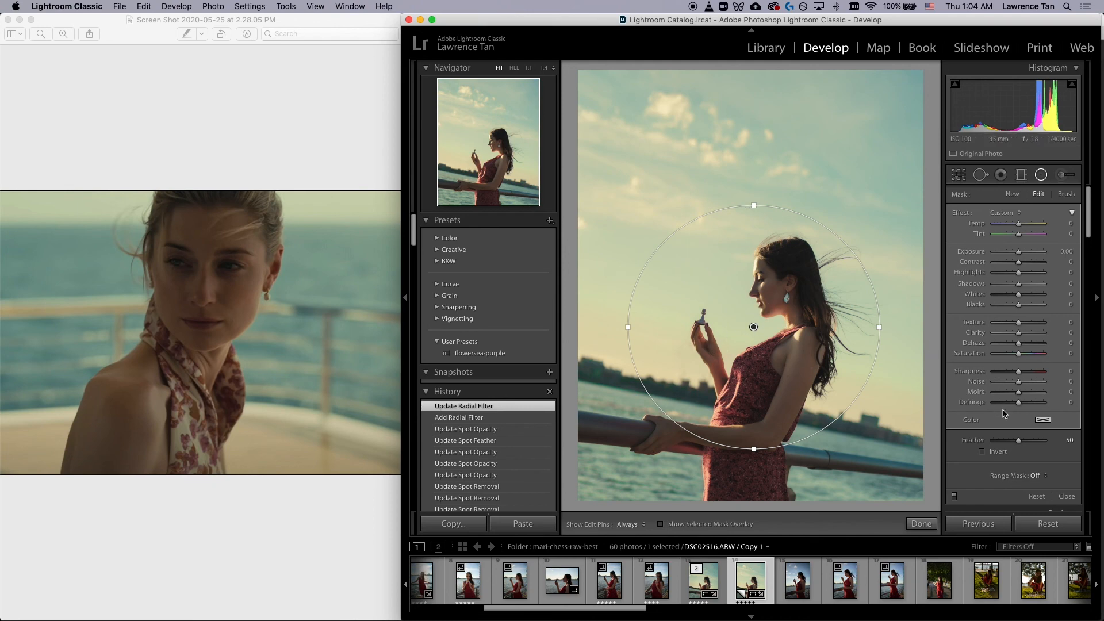
# Step: Try teal, blue, orange and red tints outside the radial filter's ellipse, and clear the tint
pyautogui.click(1042, 419)
pyautogui.click(931, 430)
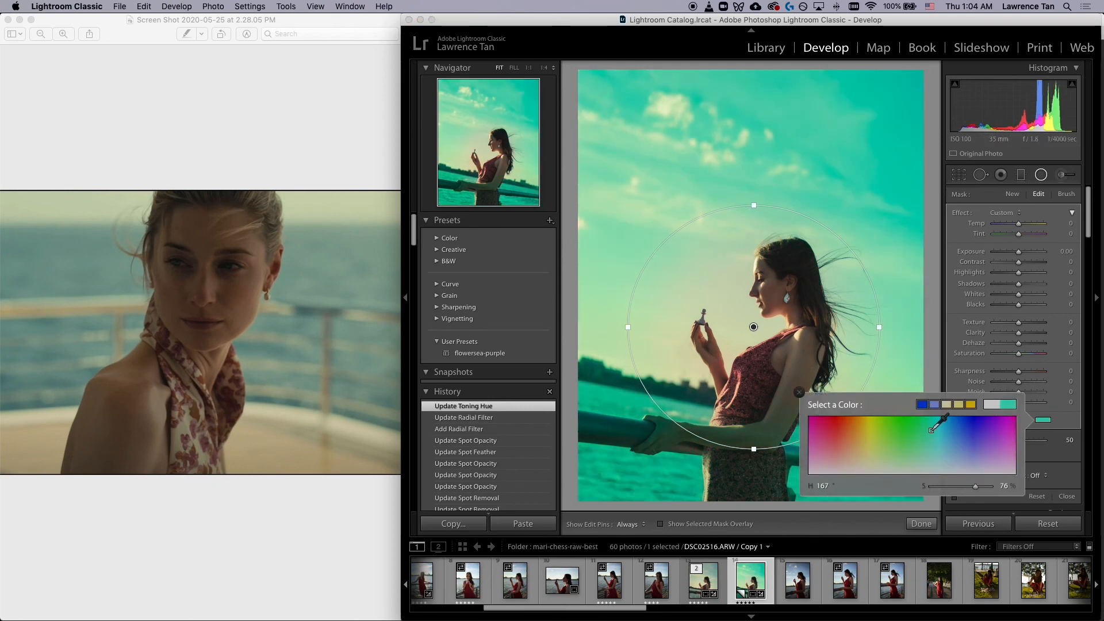
pyautogui.click(956, 426)
pyautogui.click(977, 422)
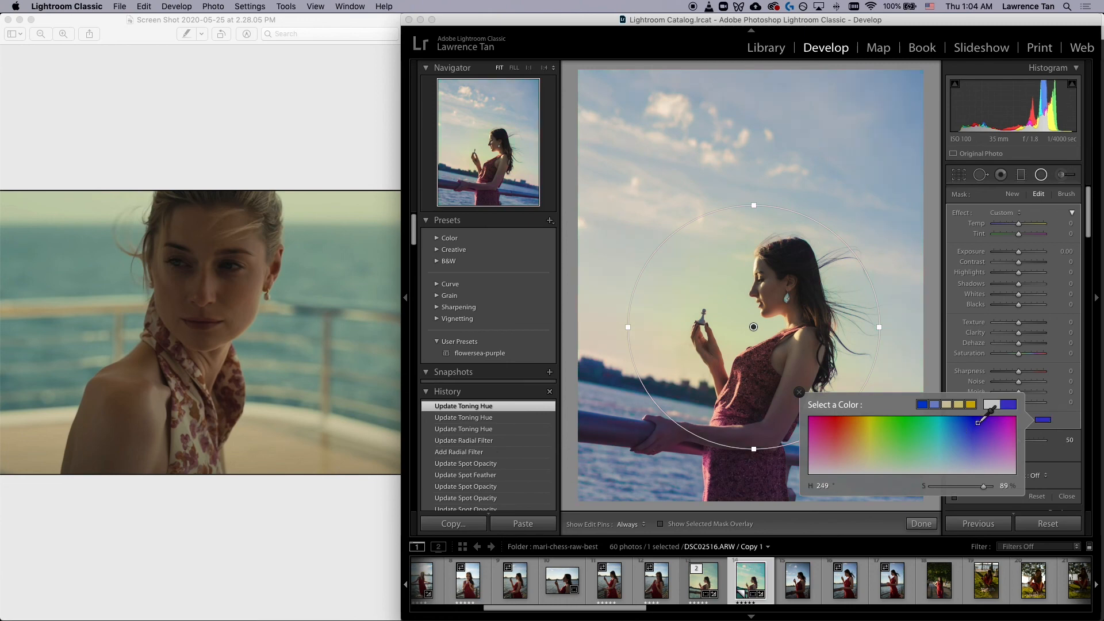
pyautogui.click(854, 418)
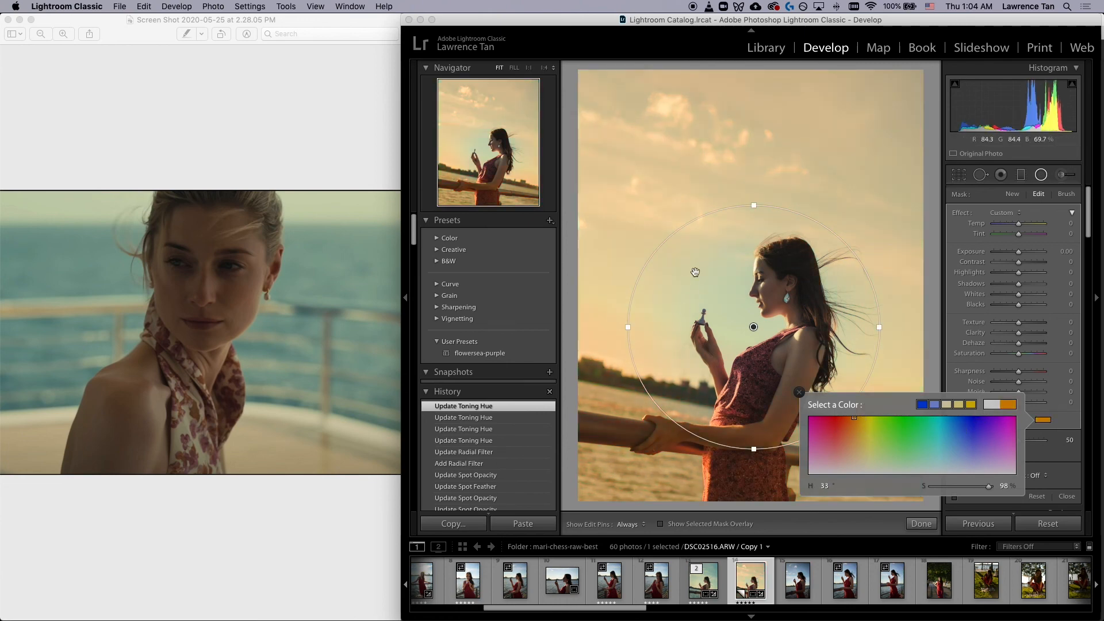
pyautogui.click(829, 422)
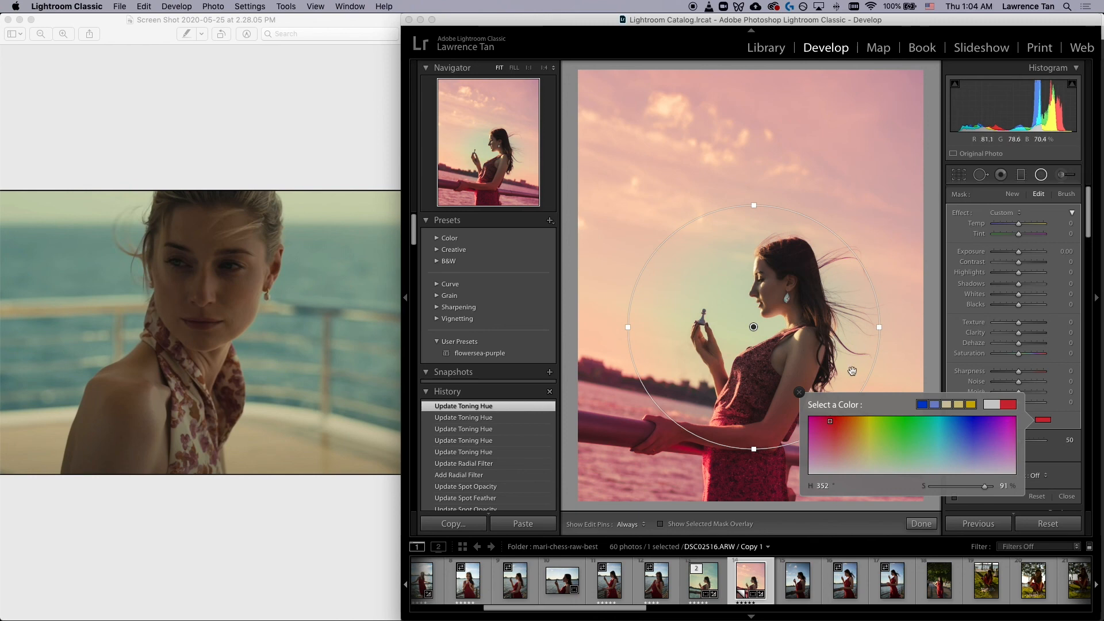
pyautogui.moveTo(830, 421); pyautogui.dragTo(832, 473)
pyautogui.click(799, 393)
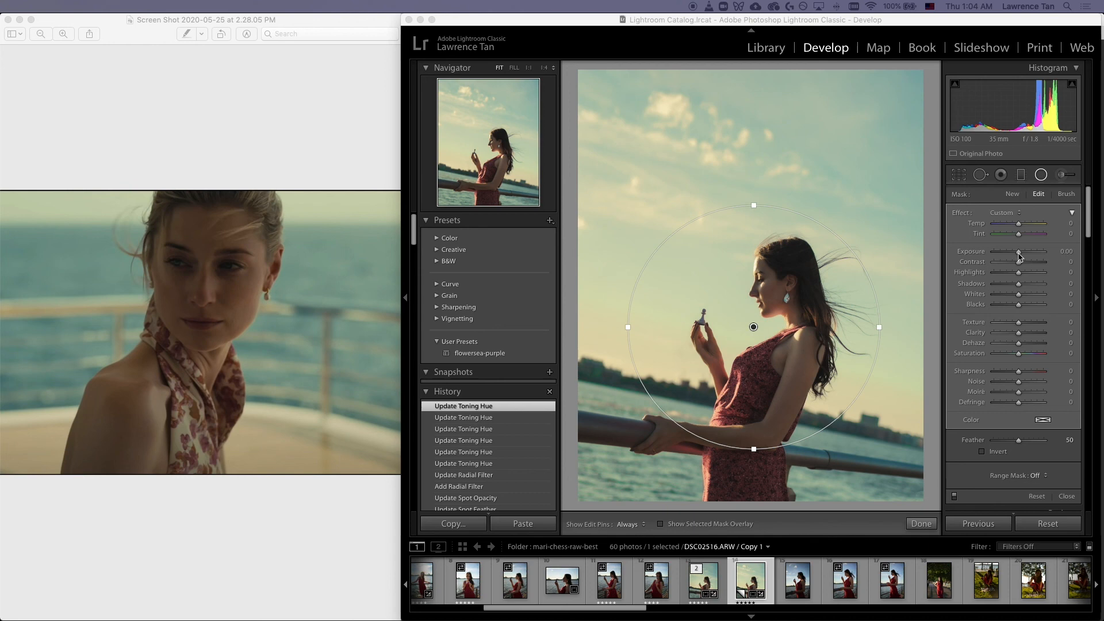
# Step: Darken the surroundings with the radial filter by setting Exposure to -0.49 and Highlights to -10, and close the filter
pyautogui.moveTo(1018, 256); pyautogui.dragTo(1016, 256)
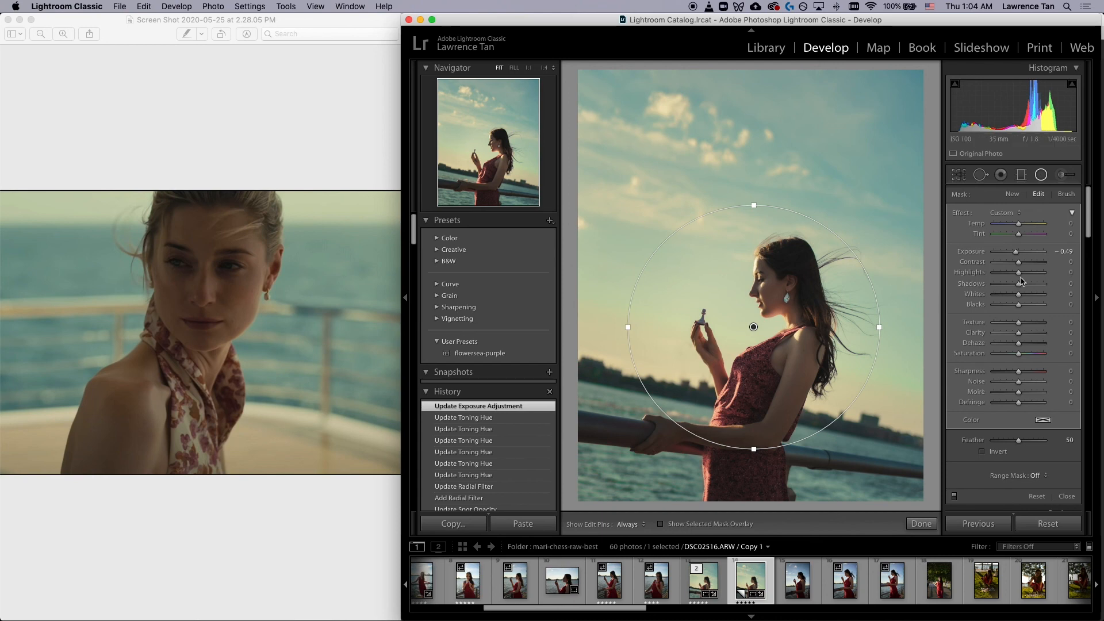
pyautogui.moveTo(1020, 277); pyautogui.dragTo(1017, 277)
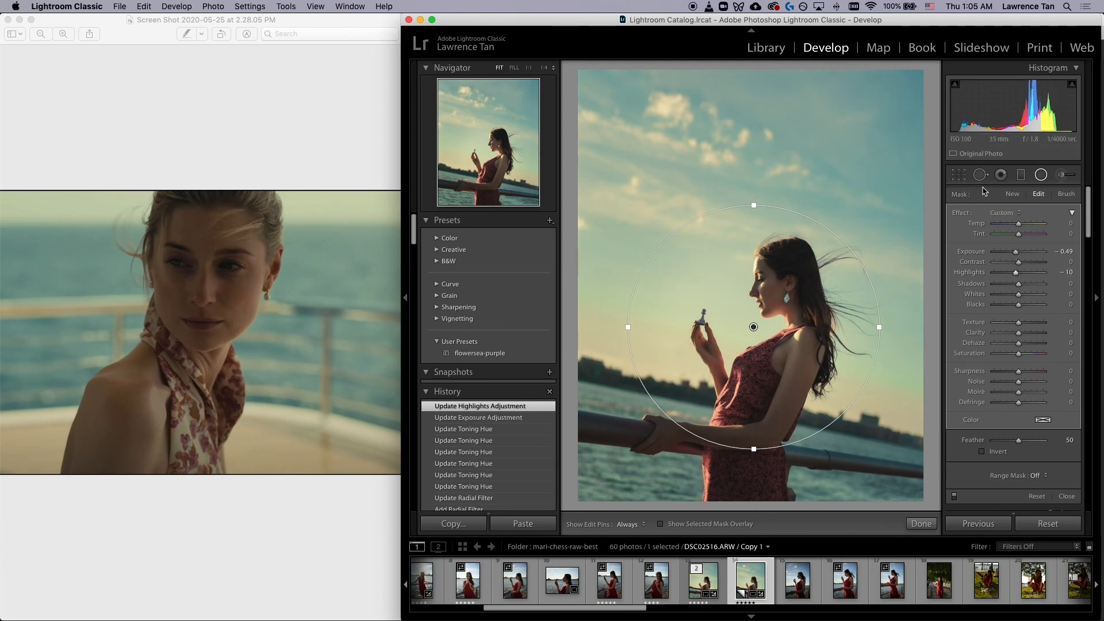
pyautogui.click(1042, 176)
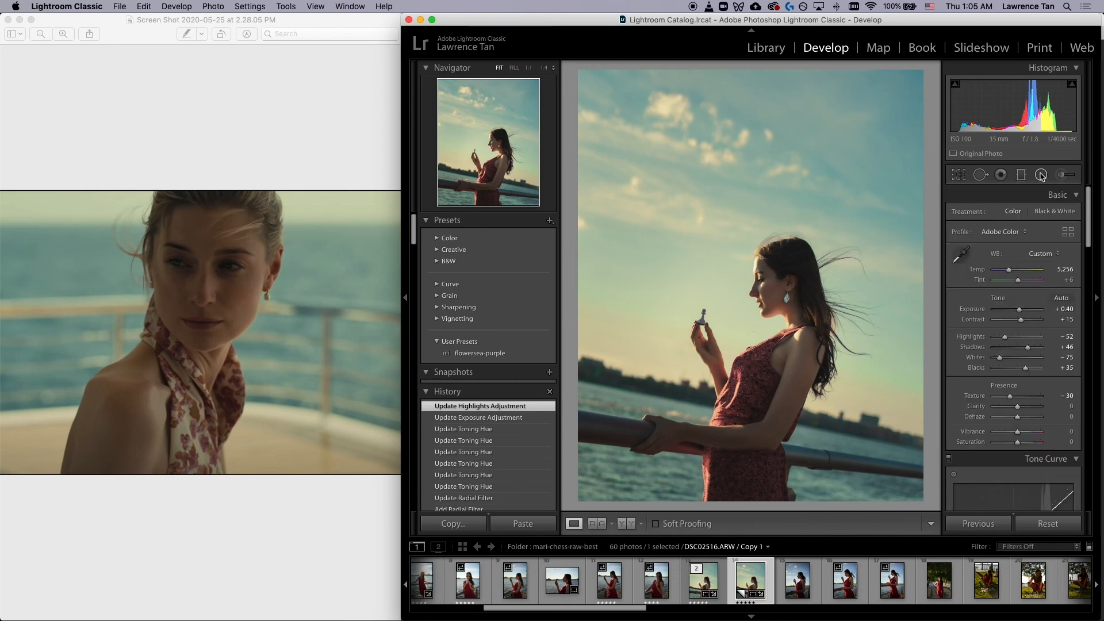
# Step: Compare the darkened copy with the original DSC02516.ARW edit and switch to the reference film still in Preview
pyautogui.click(710, 599)
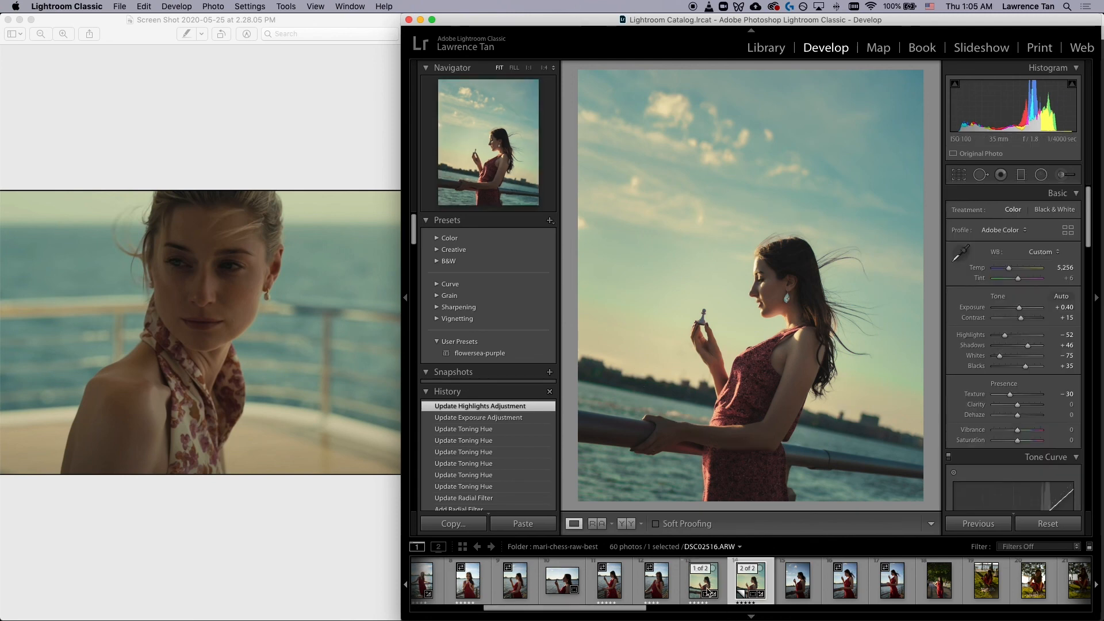
pyautogui.click(758, 582)
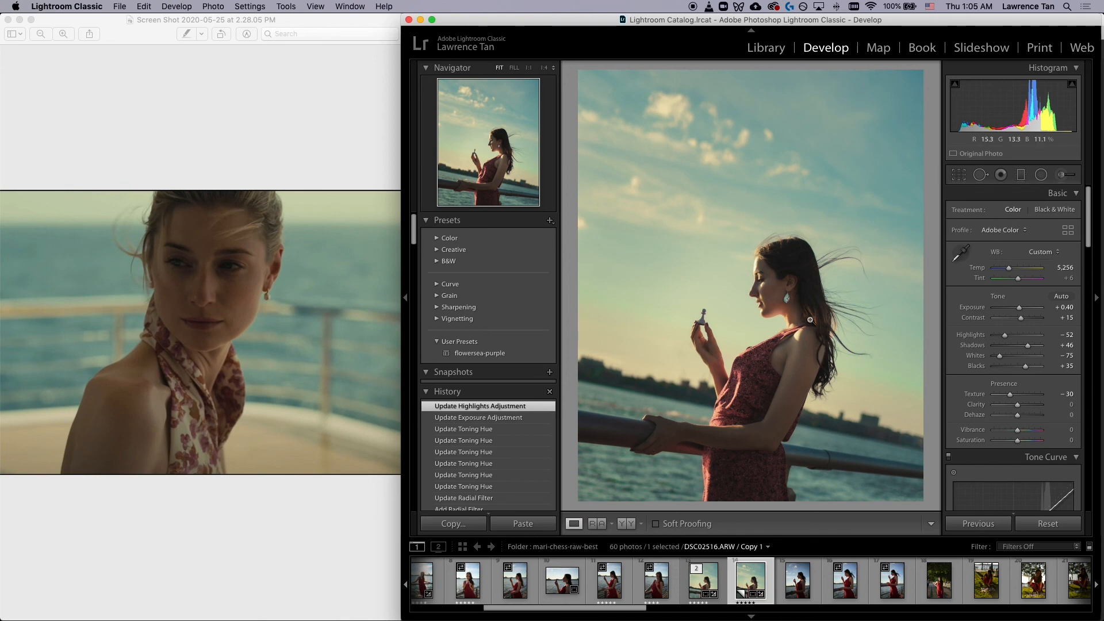
pyautogui.click(251, 202)
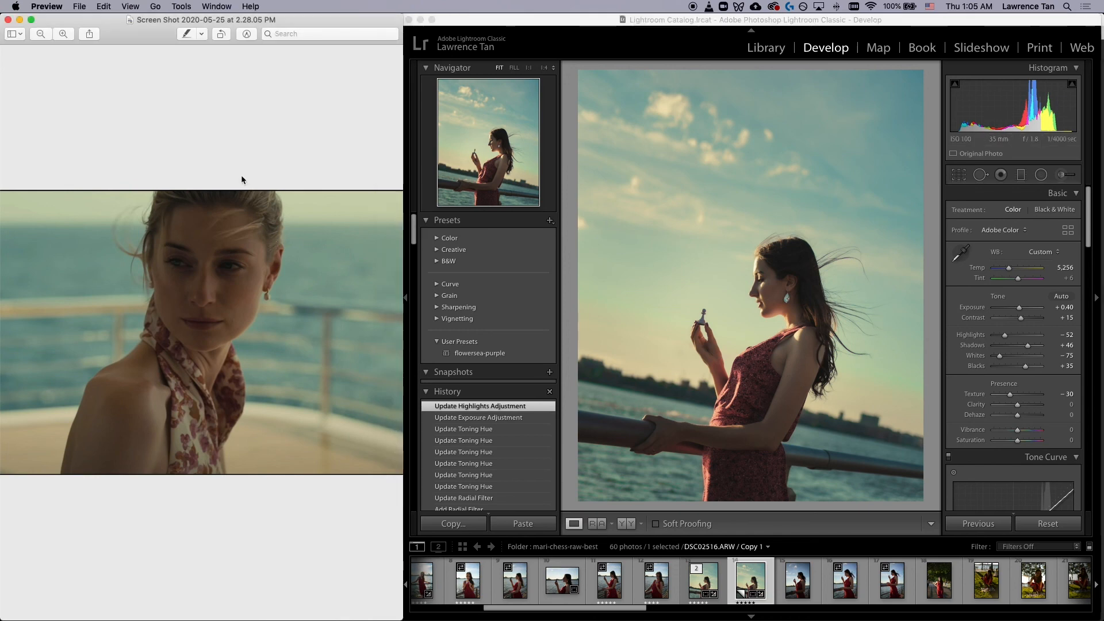